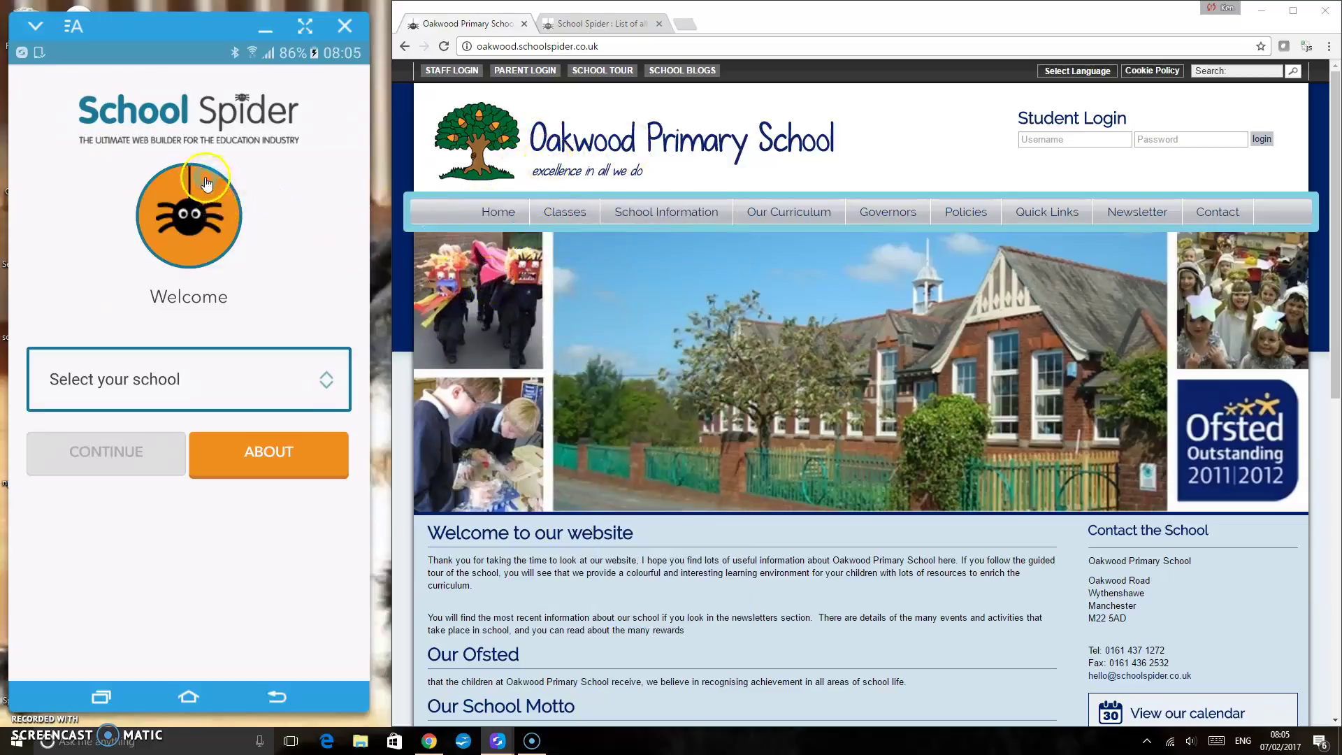
Step: Pick Oakwood Primary School from the school list and continue to its home screen
left_click(325, 400)
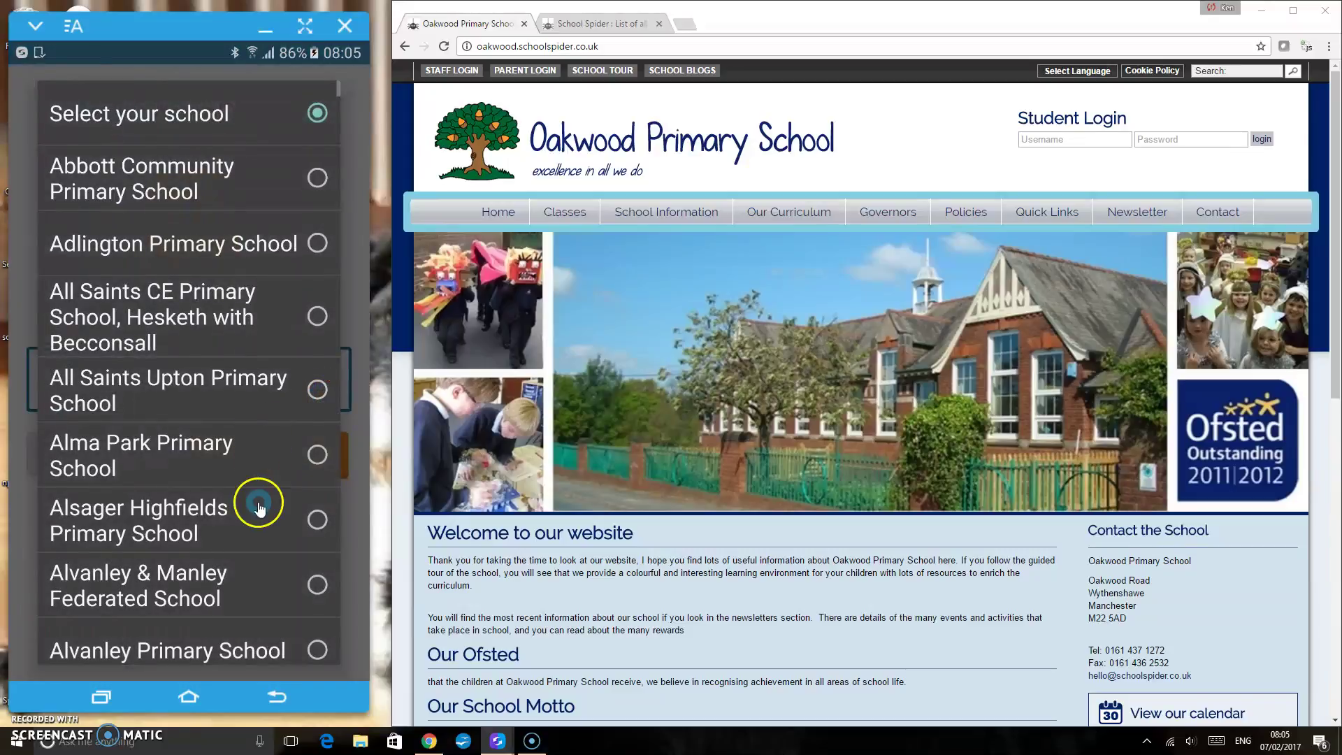
scroll(265, 489, "down", 10)
scroll(278, 491, "down", 20)
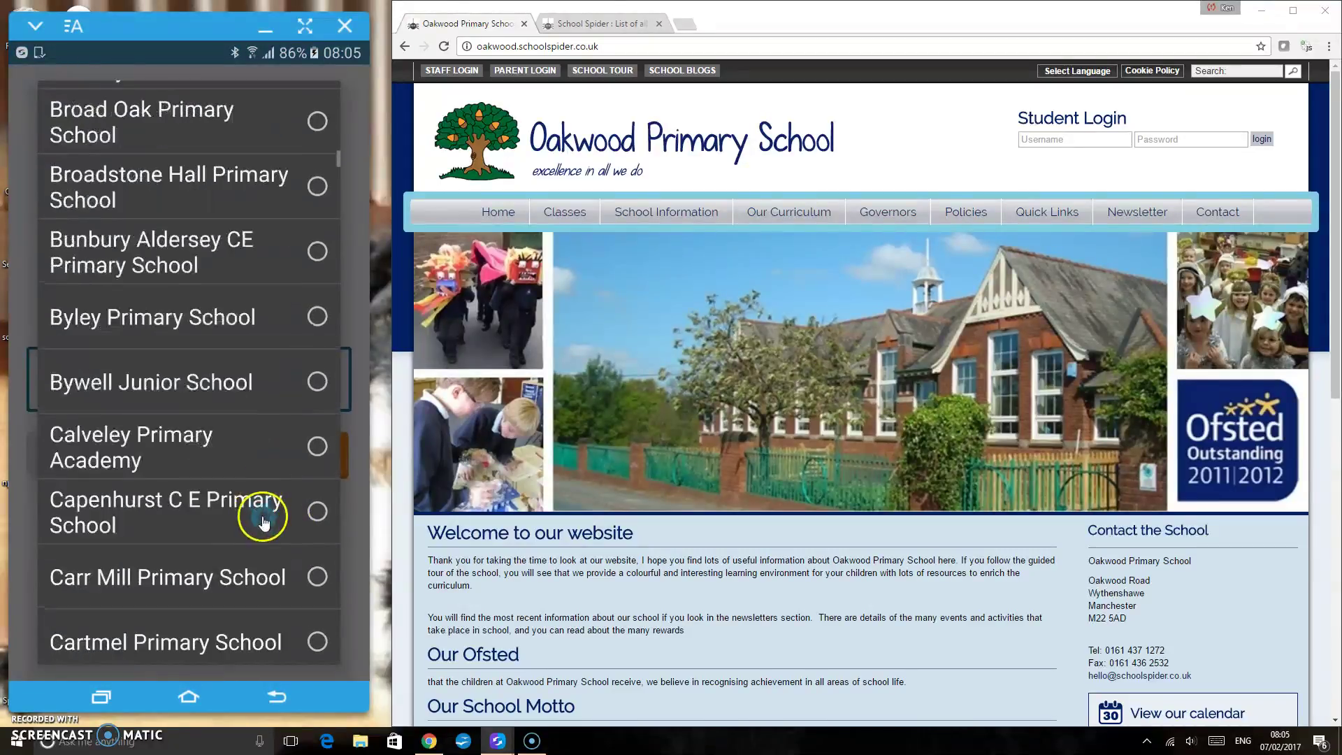
scroll(278, 537, "down", 20)
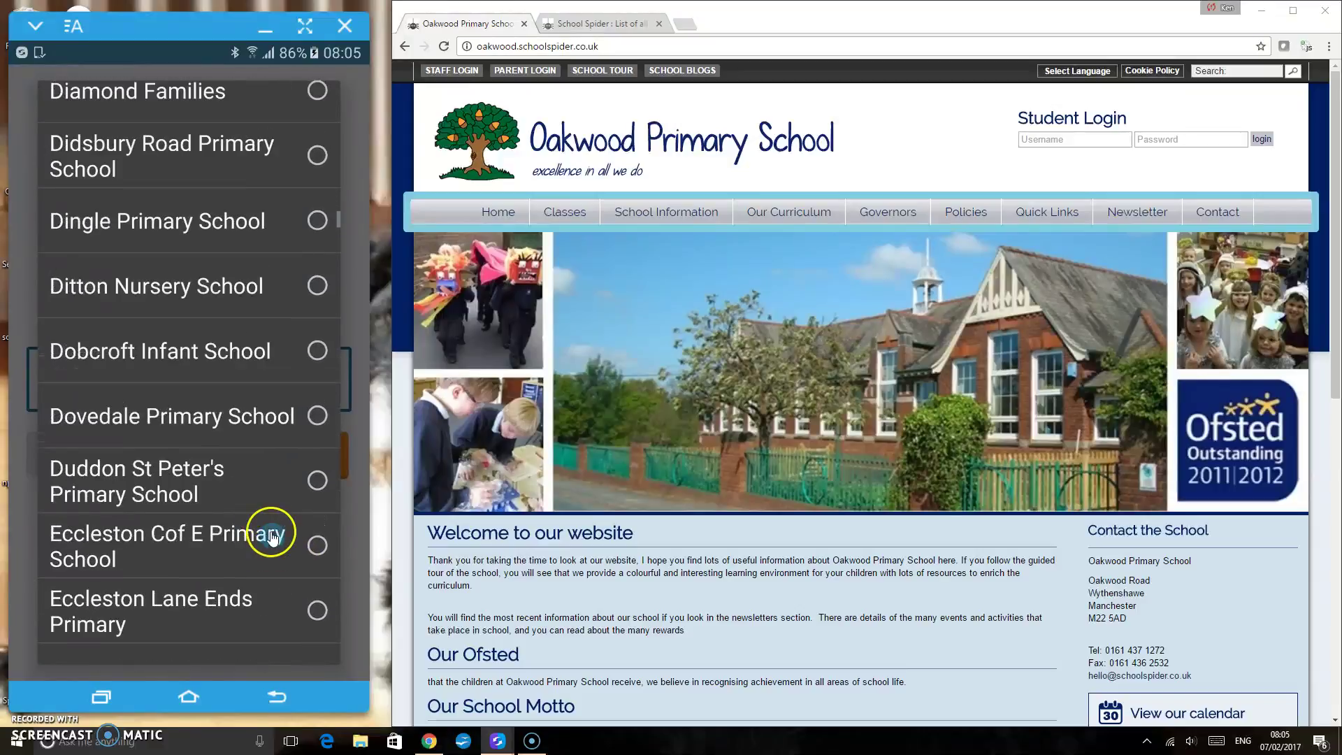
scroll(270, 543, "down", 20)
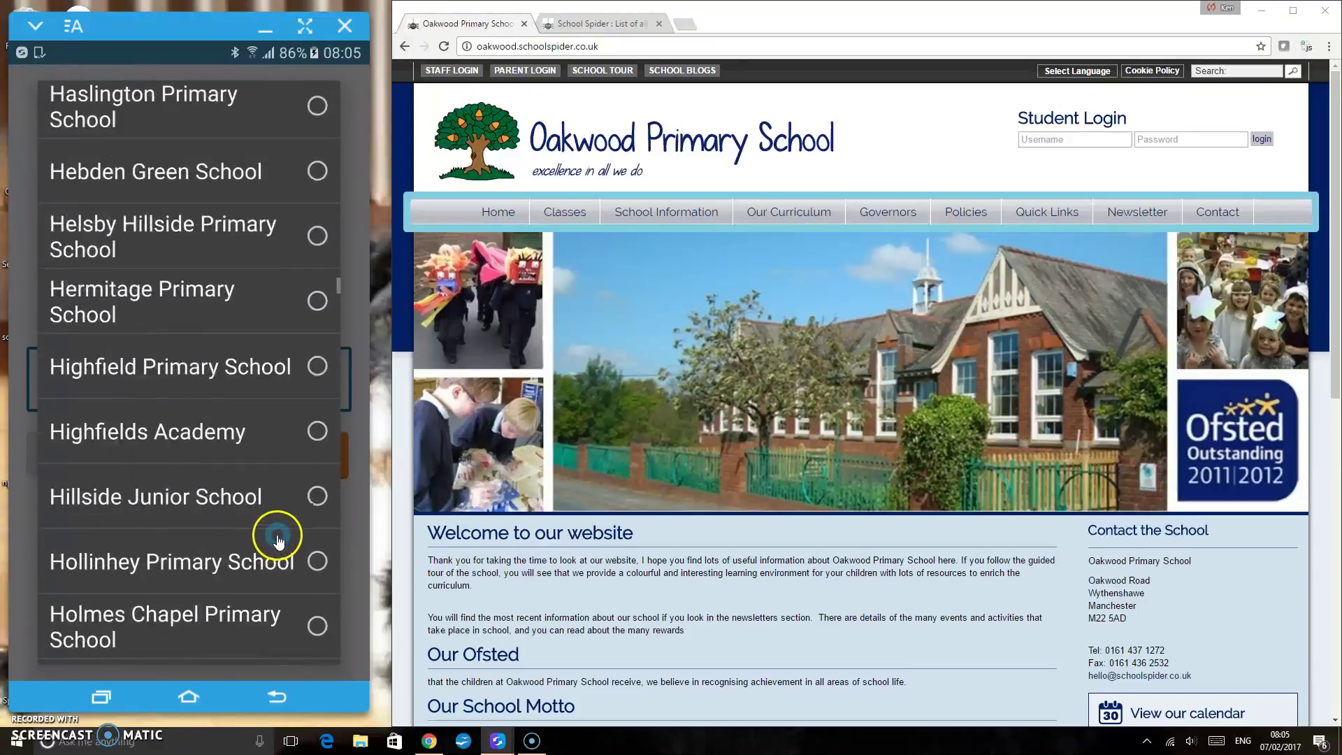
scroll(278, 536, "down", 20)
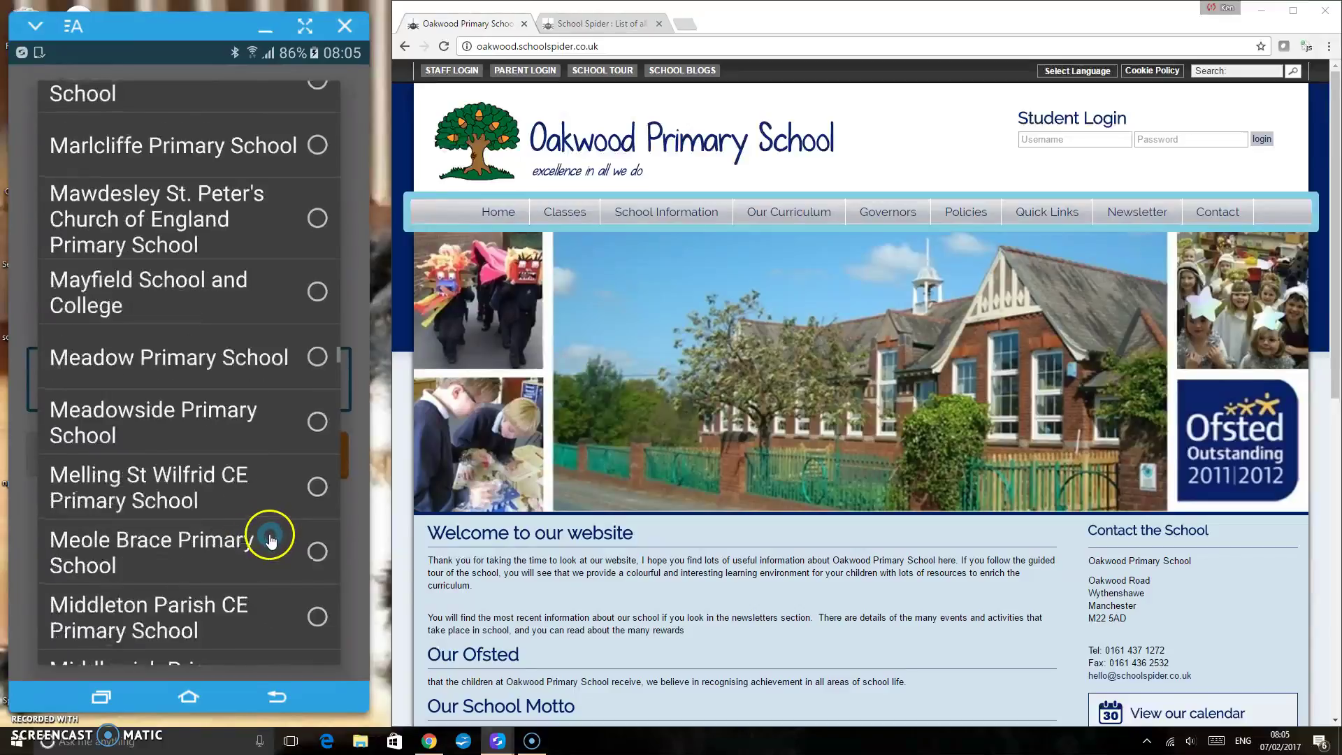
scroll(272, 537, "down", 12)
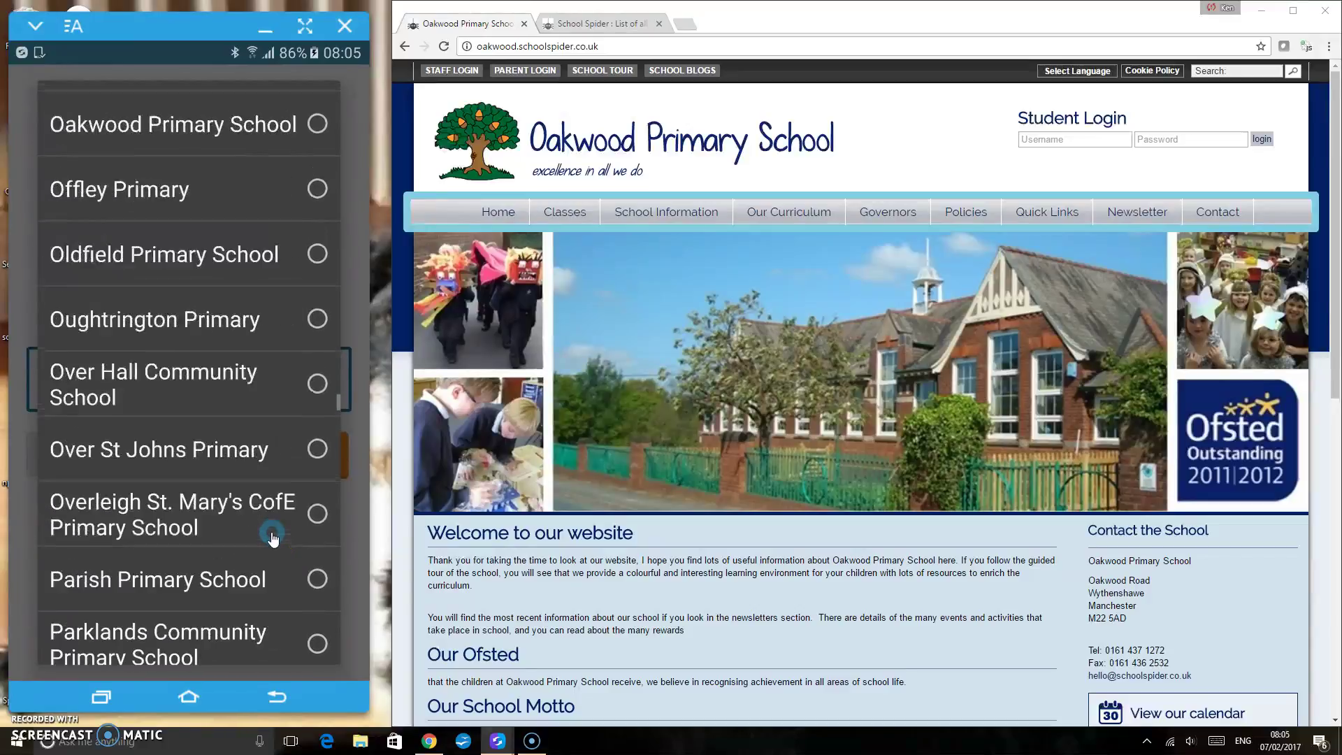
scroll(273, 535, "up", 3)
left_click(317, 254)
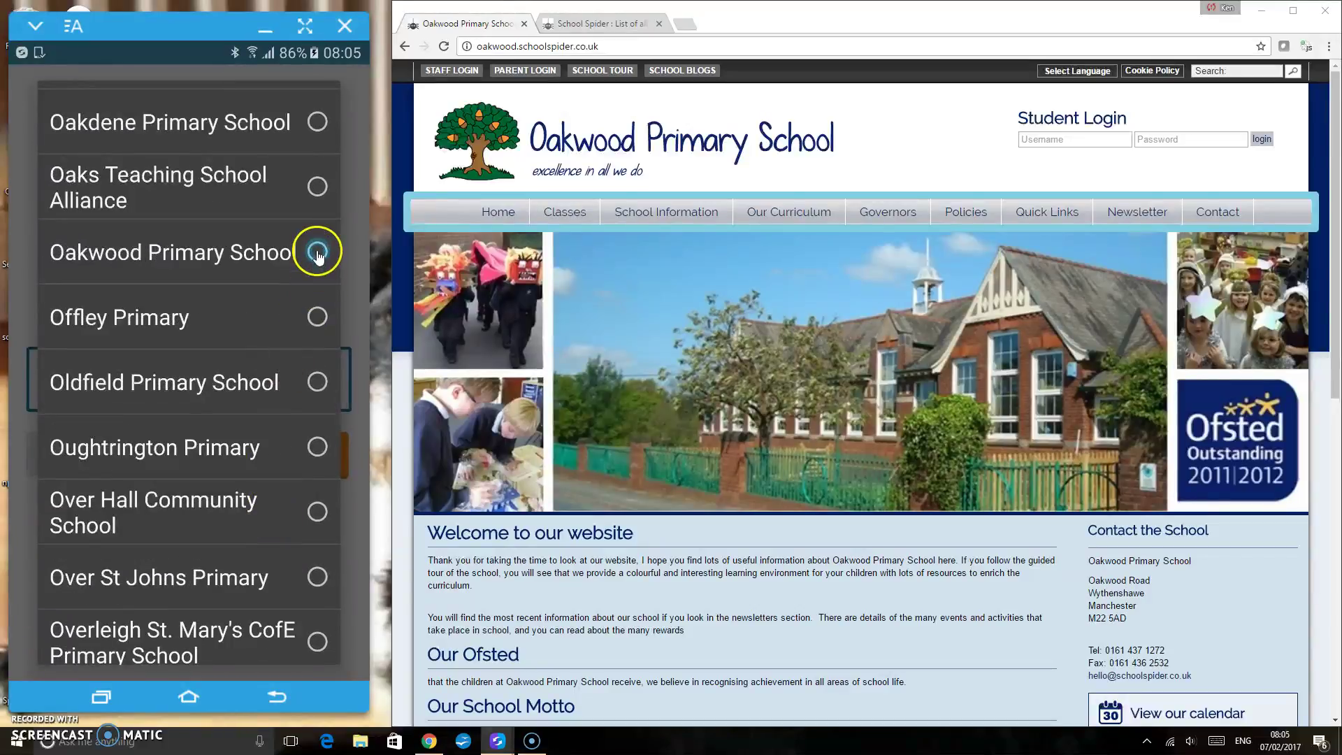
left_click(117, 451)
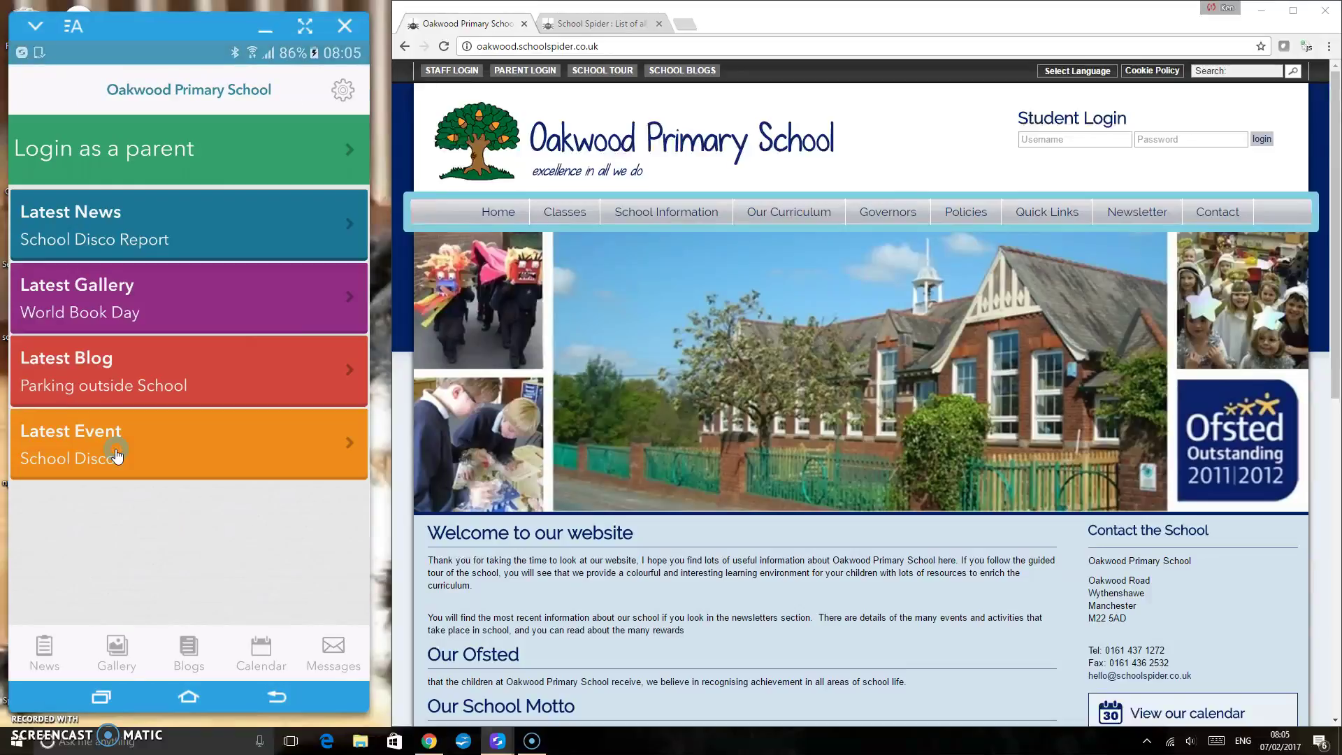
Step: Open Latest News, read the School Disco Report story, and return to the news list
left_click(124, 400)
left_click(84, 215)
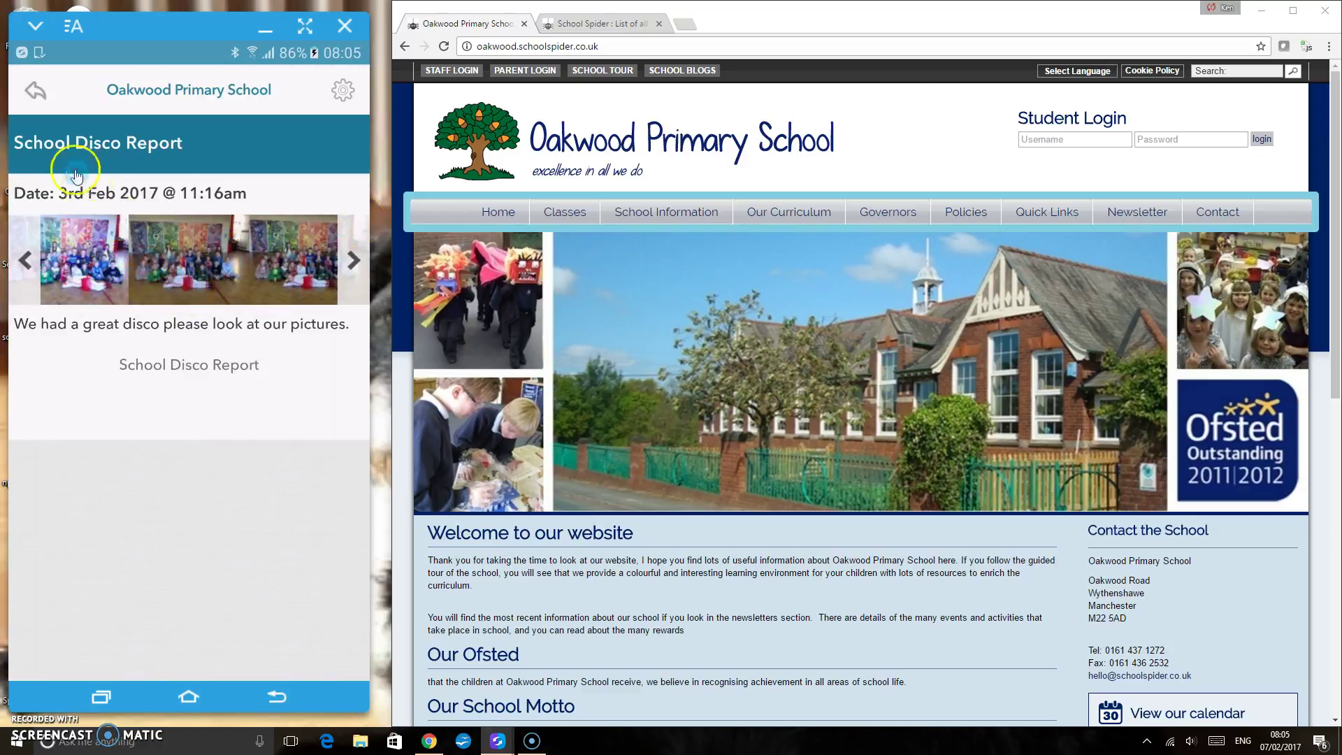
left_click(37, 93)
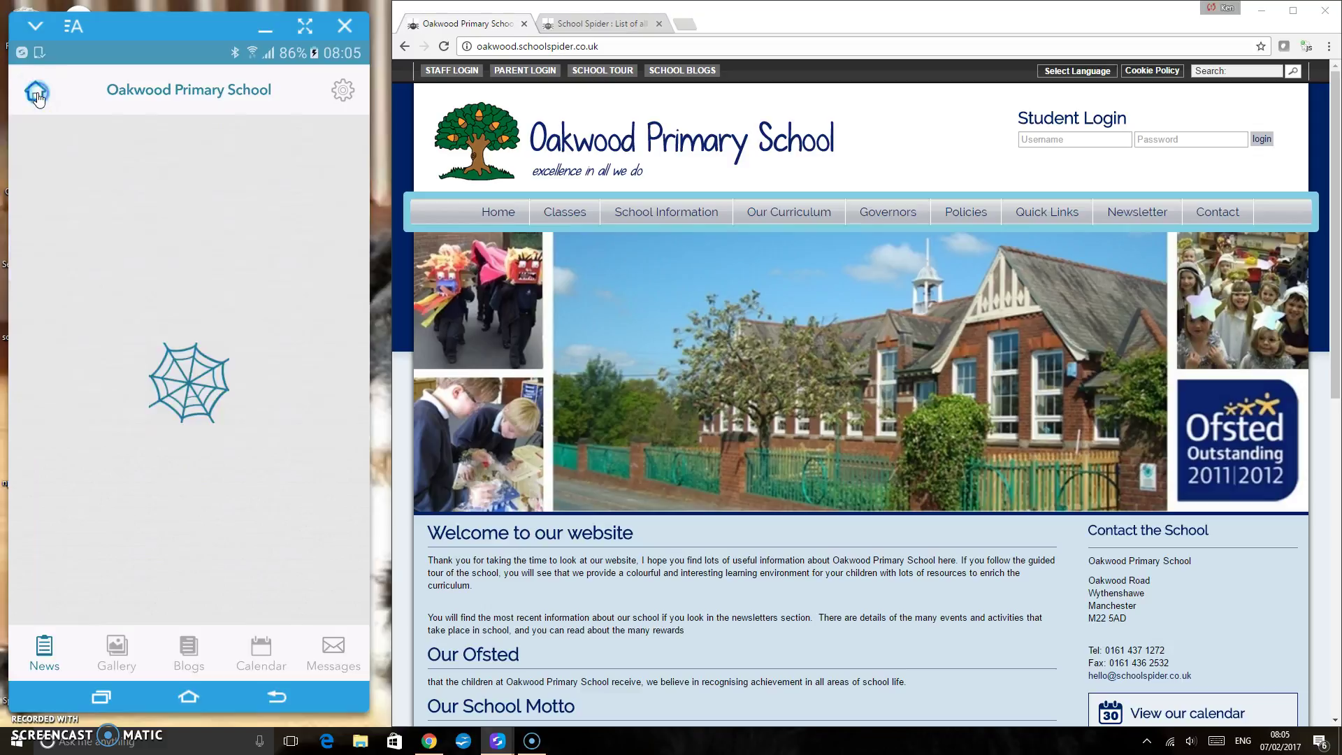
left_click(70, 467)
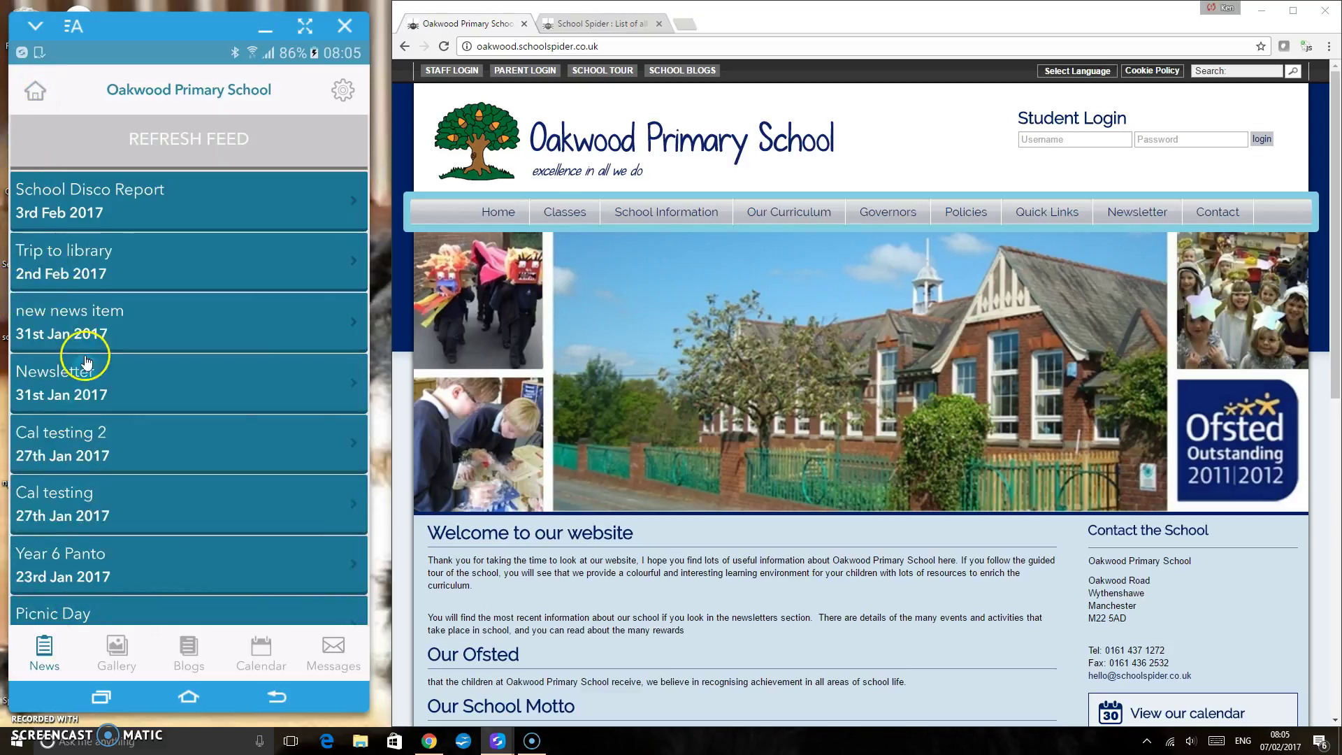
left_click(107, 539)
Step: Open the World Book Day gallery, view the koala photo full size, then close it
left_click(115, 646)
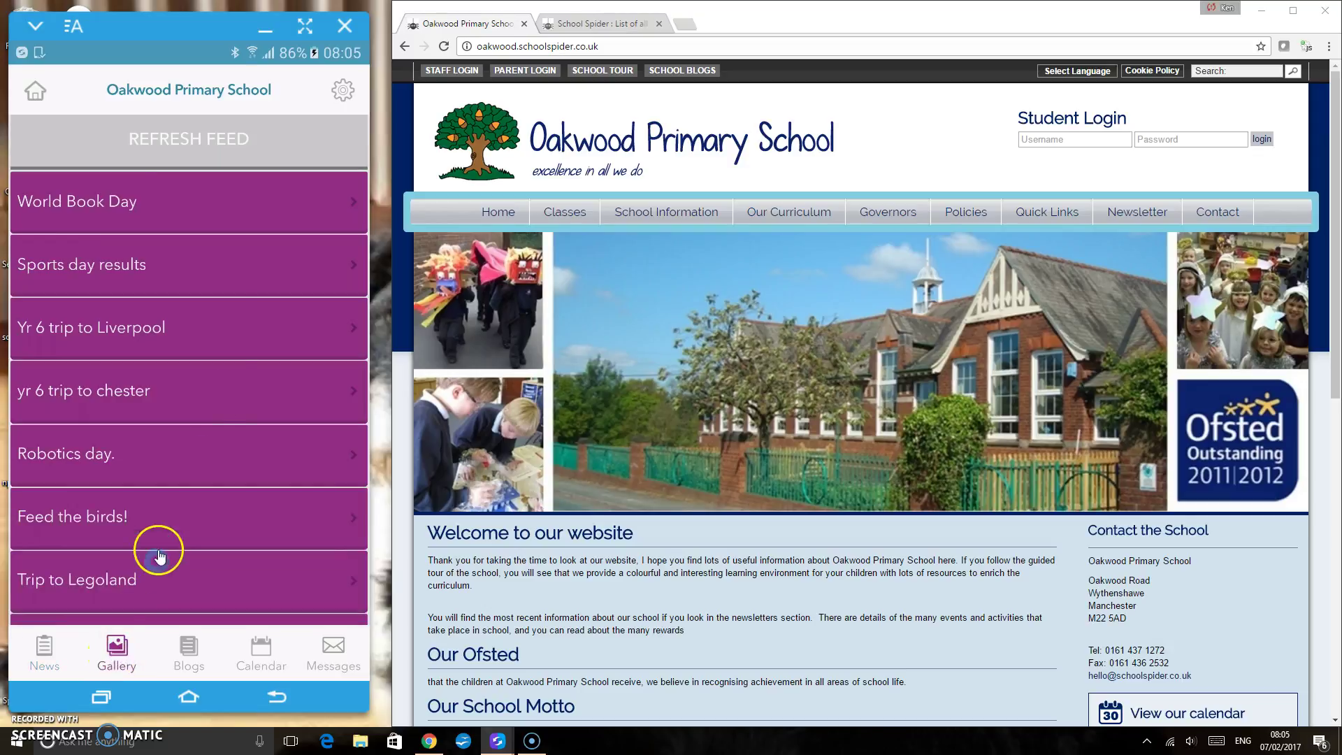
left_click(104, 201)
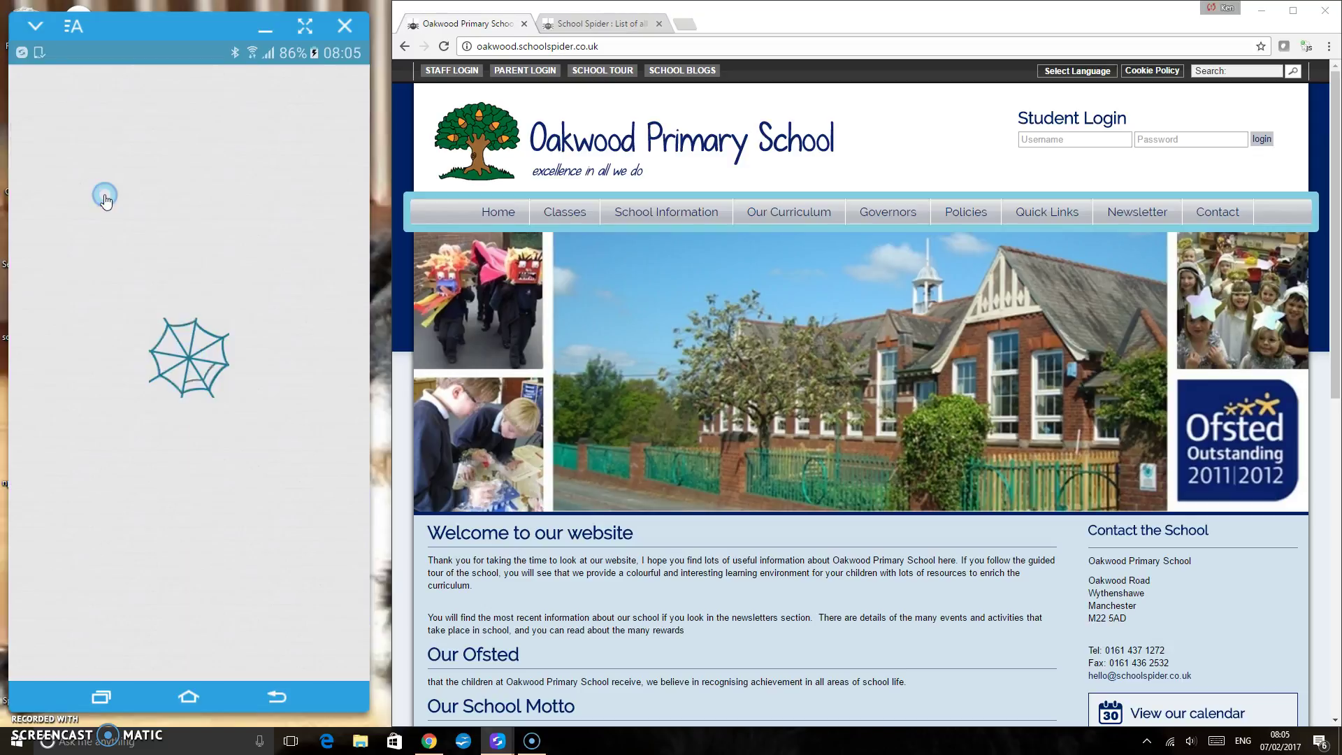
left_click(106, 216)
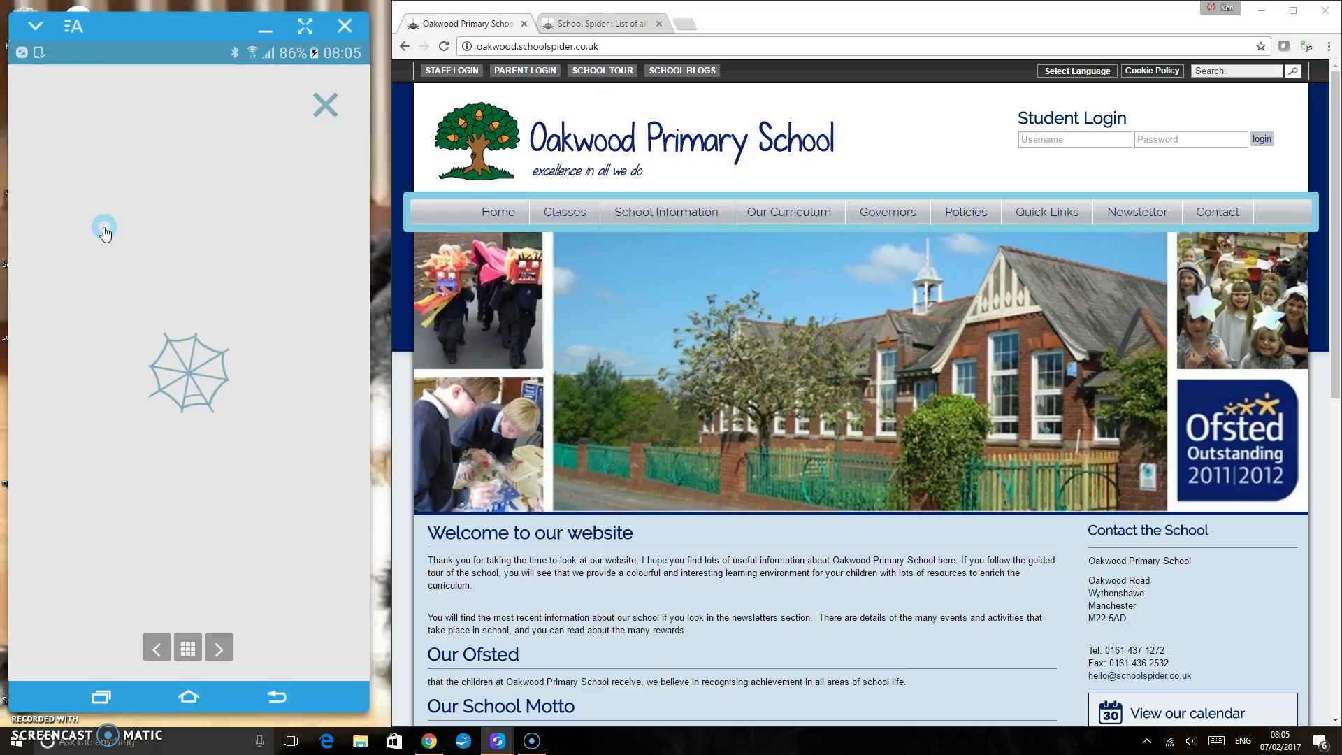
left_click(318, 394)
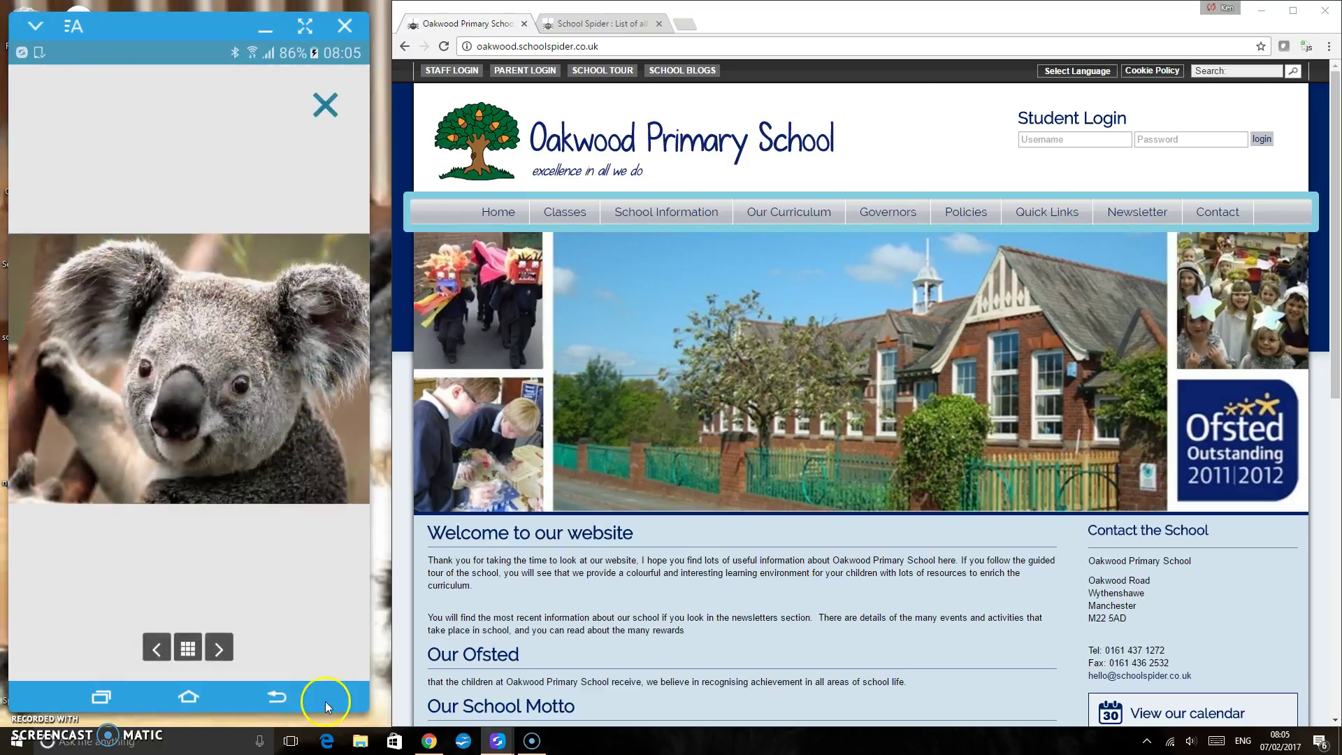
left_click(160, 649)
left_click(339, 600)
left_click(292, 544)
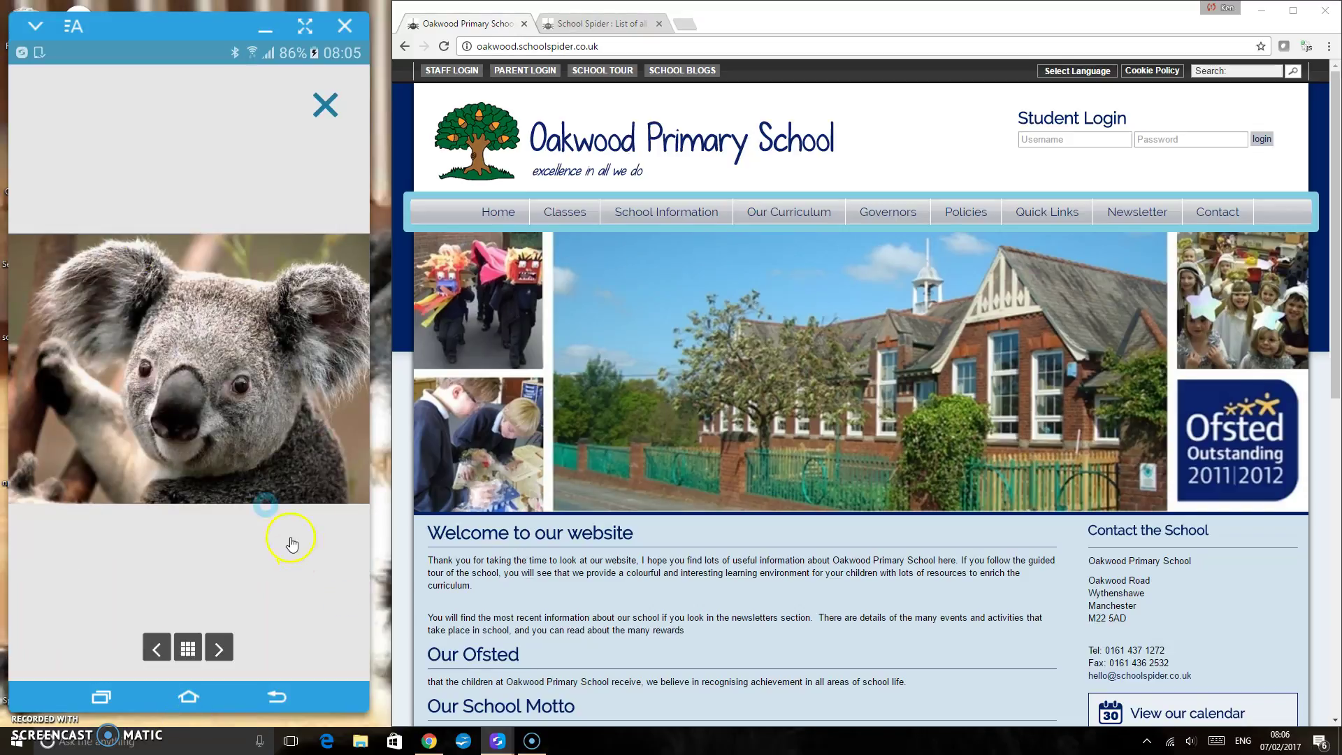
left_click(274, 698)
left_click(35, 97)
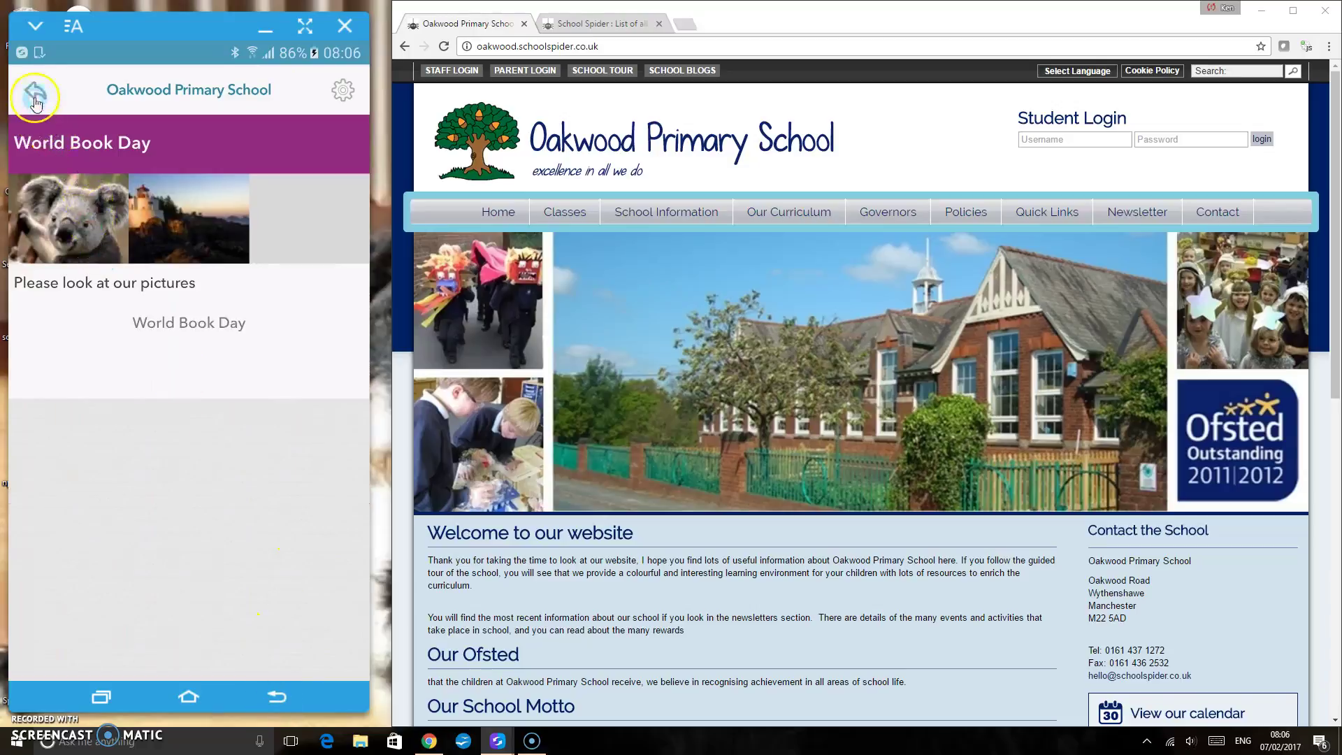
Step: Browse the school's Blogs, Calendar and Messages, then return to the home screen
left_click(183, 662)
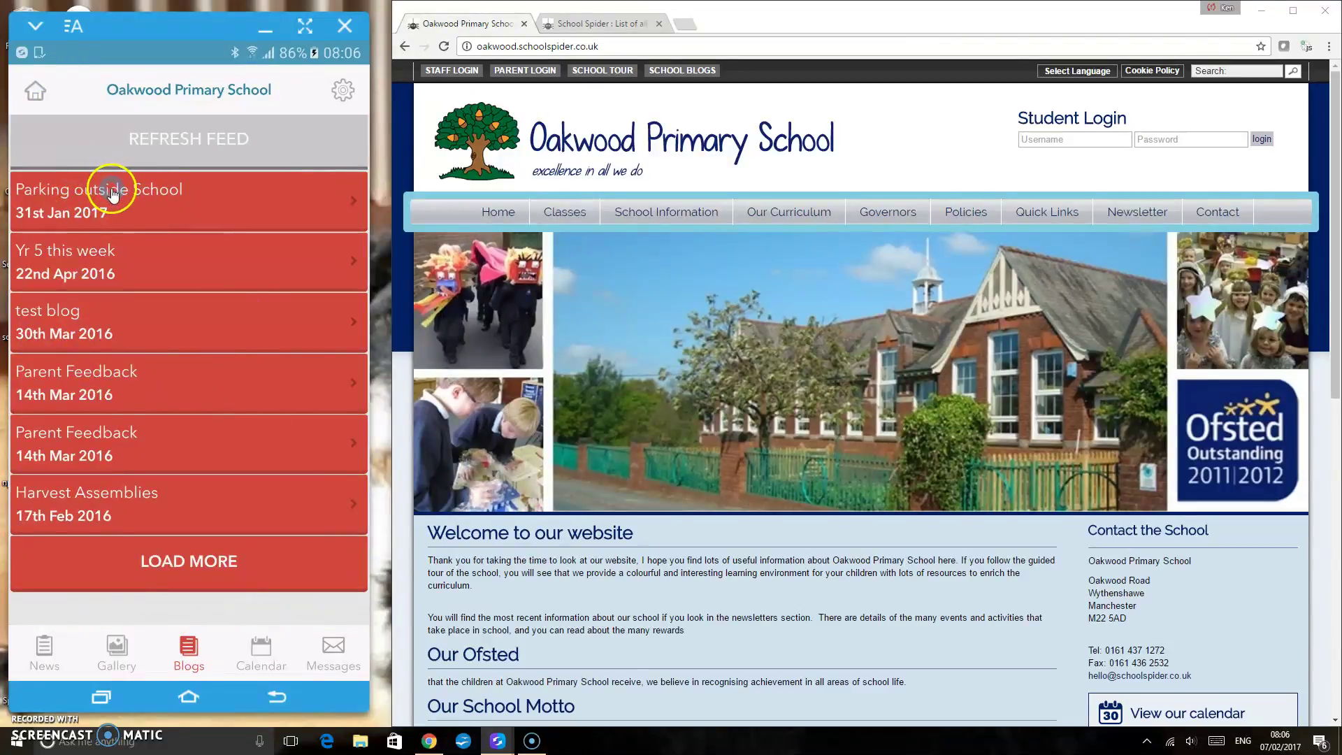
left_click(262, 648)
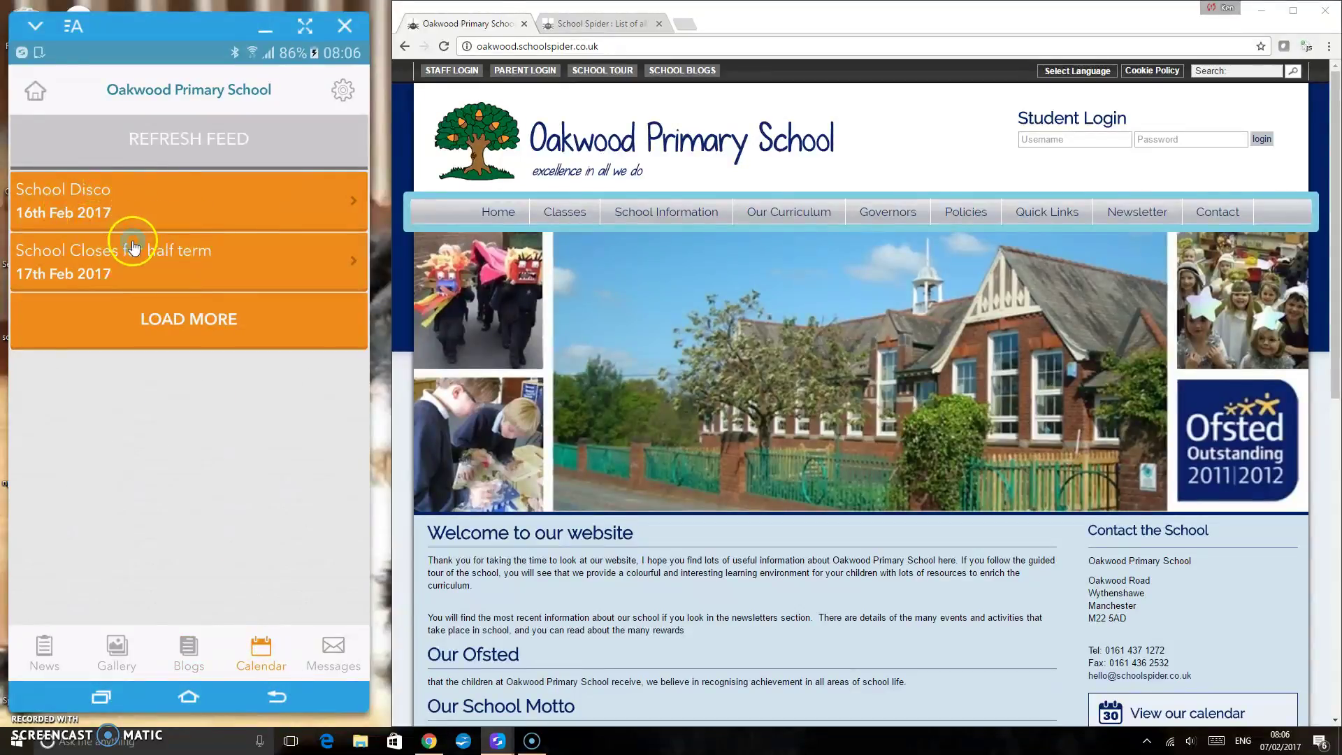
left_click(329, 631)
left_click(35, 91)
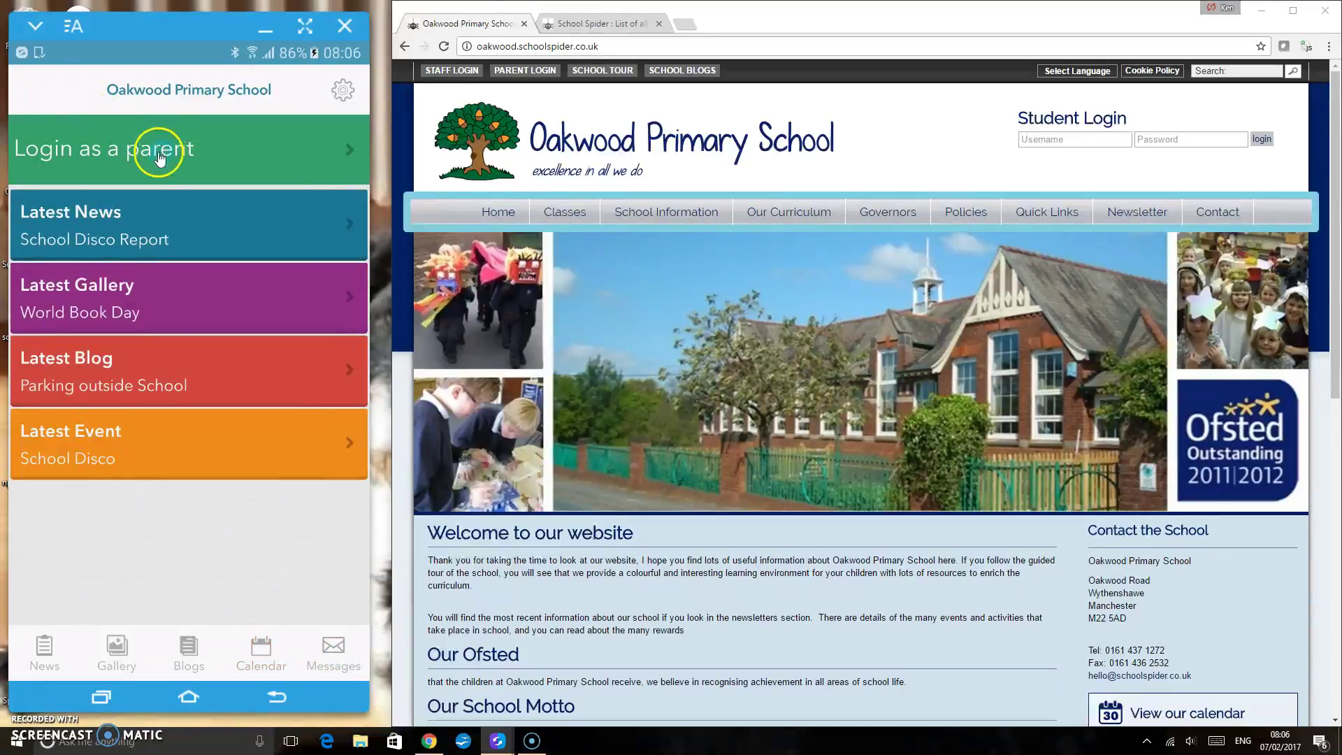
Step: Log in to the app with the parent's username and password
left_click(347, 150)
left_click(210, 358)
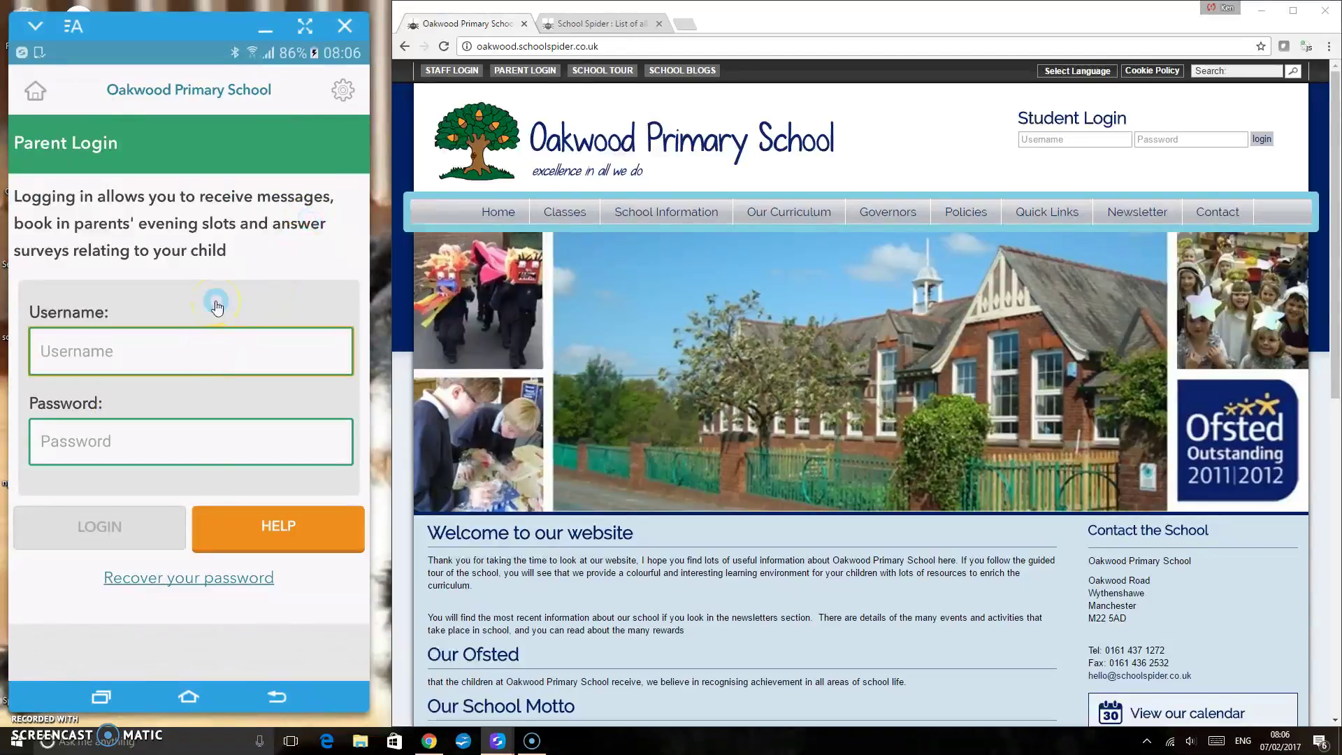
left_click(155, 439)
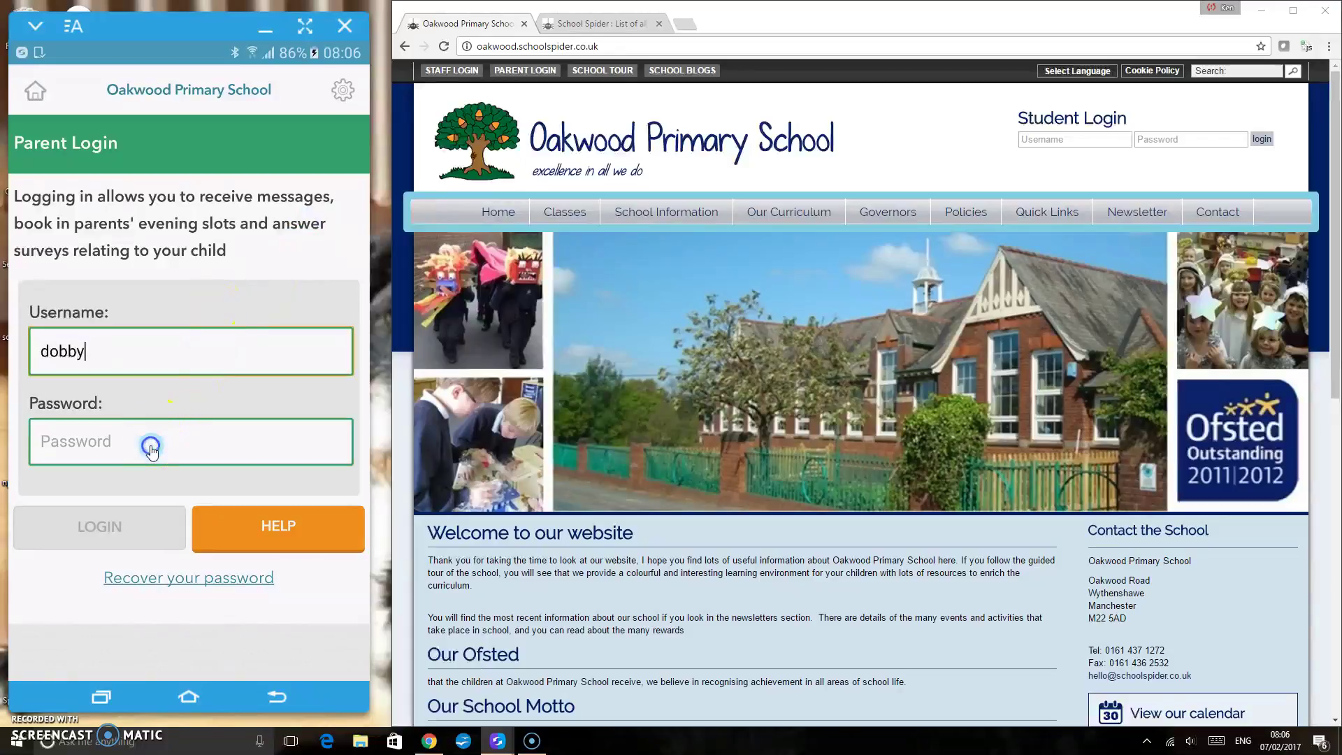
type("dobby")
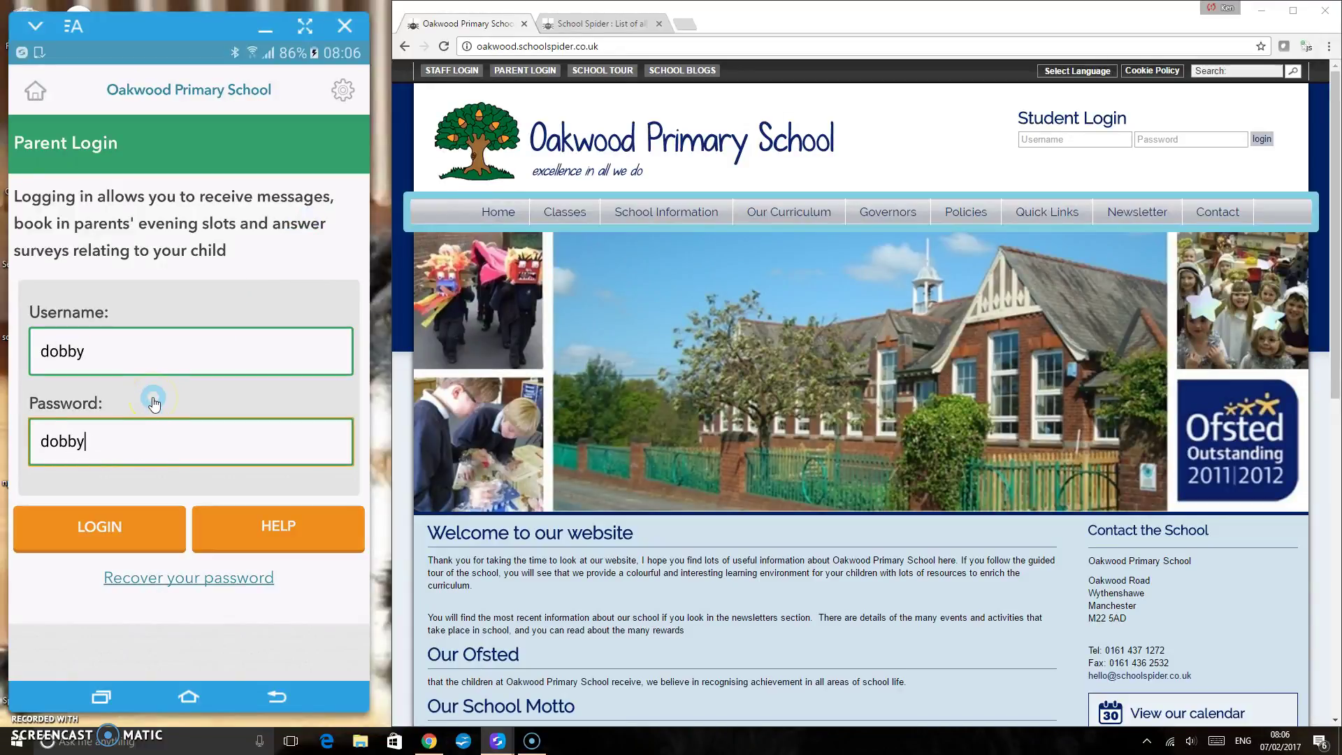
left_click(117, 527)
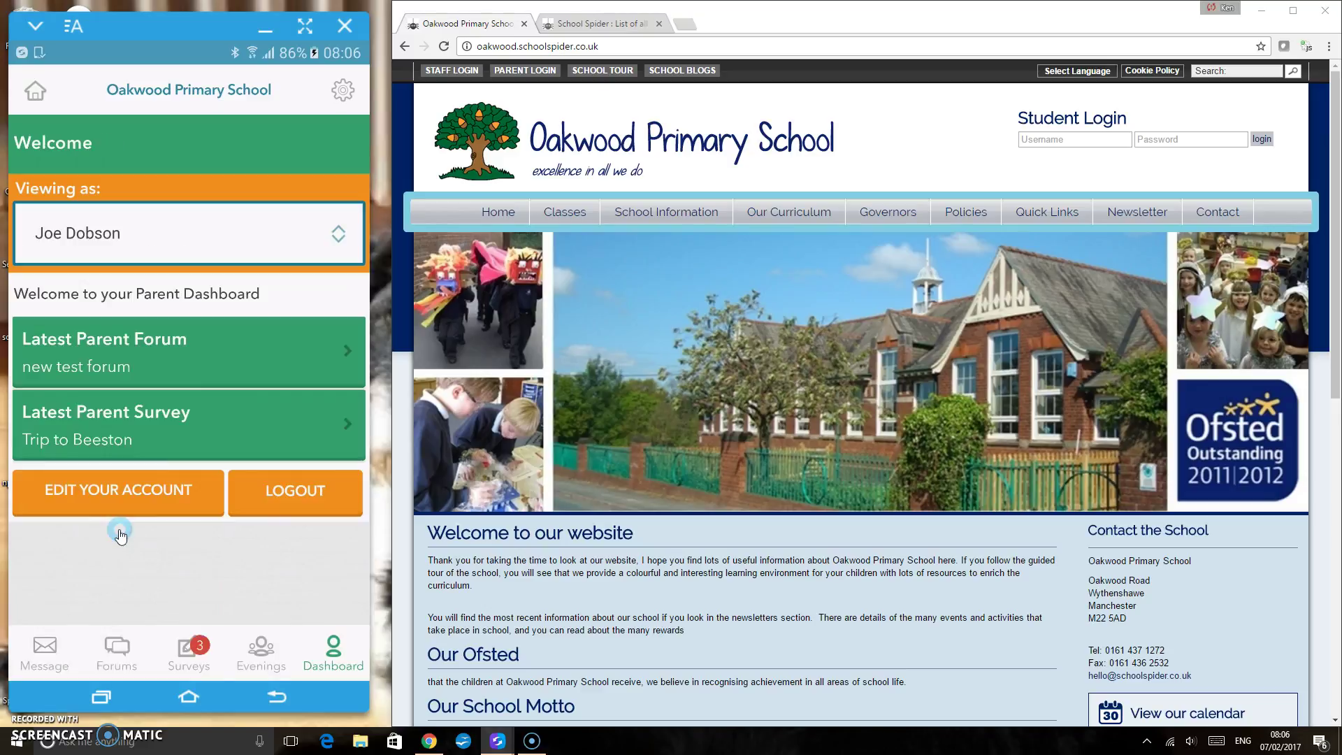
Step: Open the parent's account details and save them to reach the Parent Dashboard
left_click(134, 495)
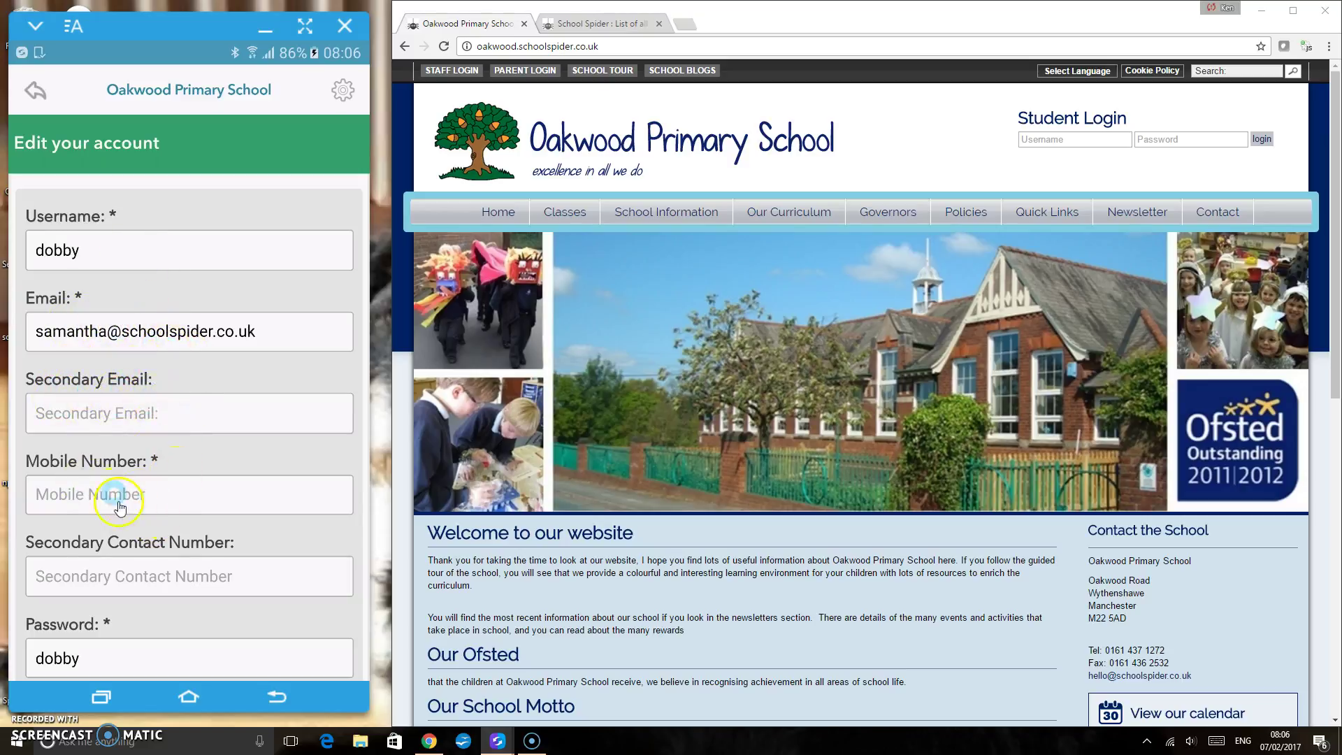
scroll(201, 524, "down", 4)
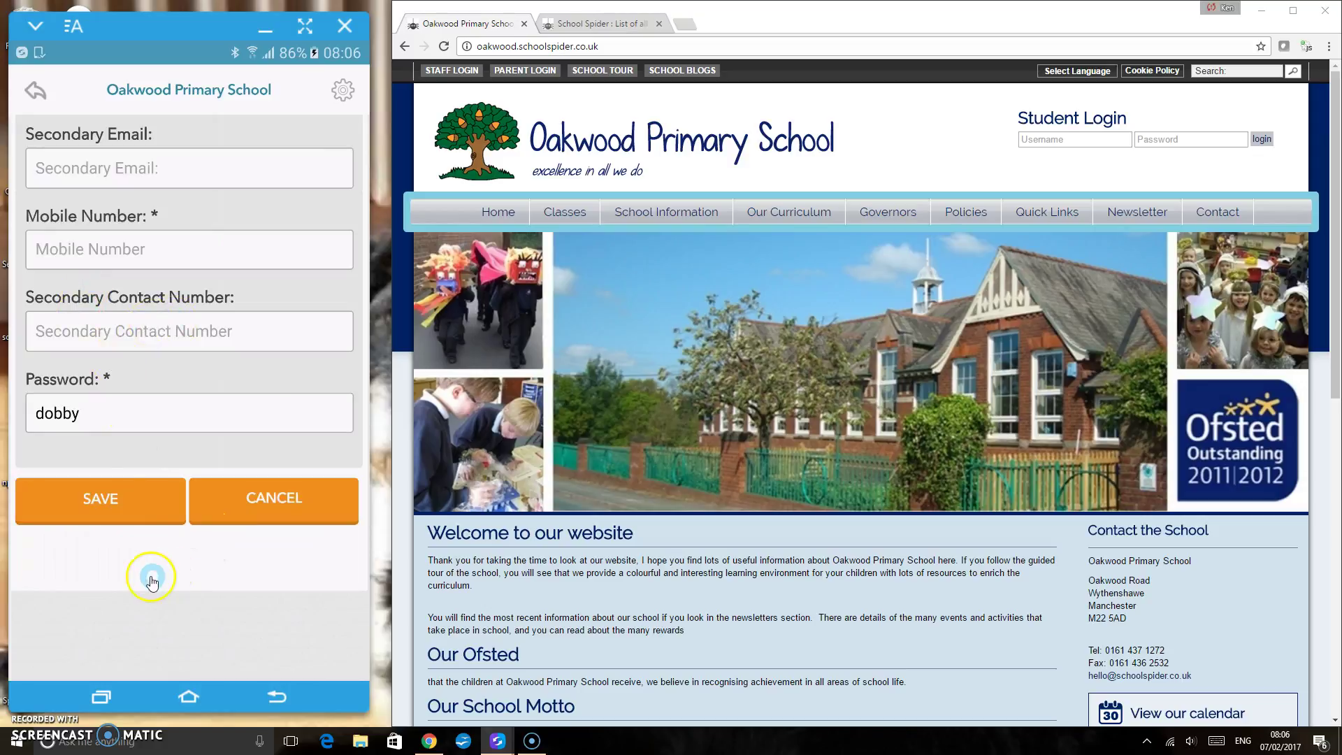
left_click(148, 507)
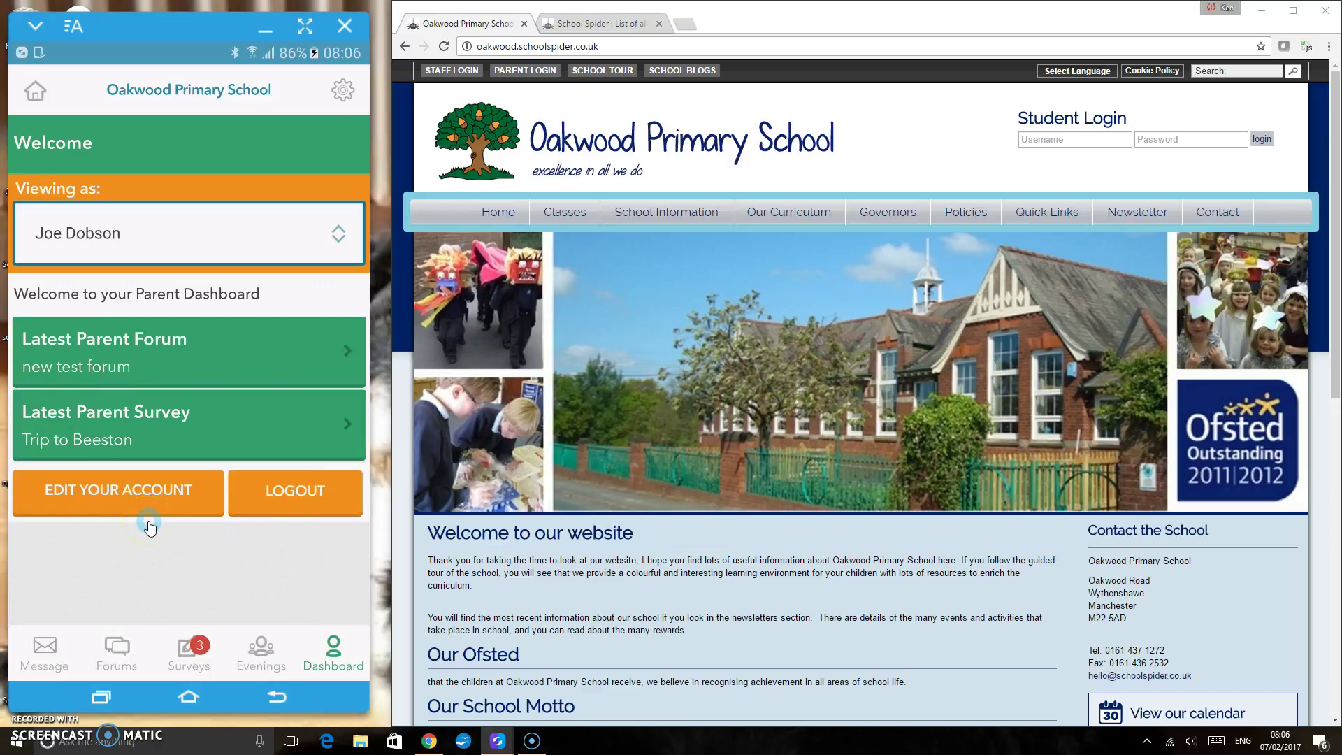
Step: Look through the app's bottom tabs, then open the website's Parent Login page
left_click(127, 637)
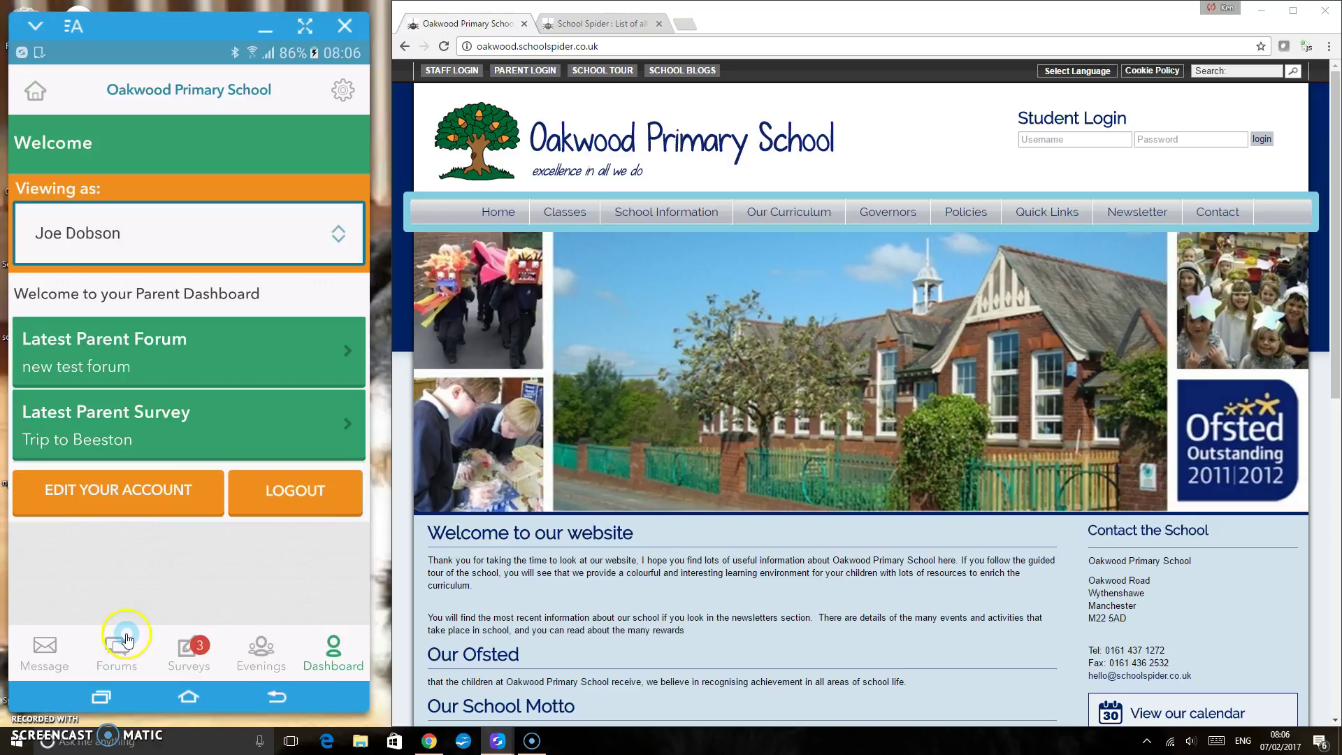
left_click(185, 661)
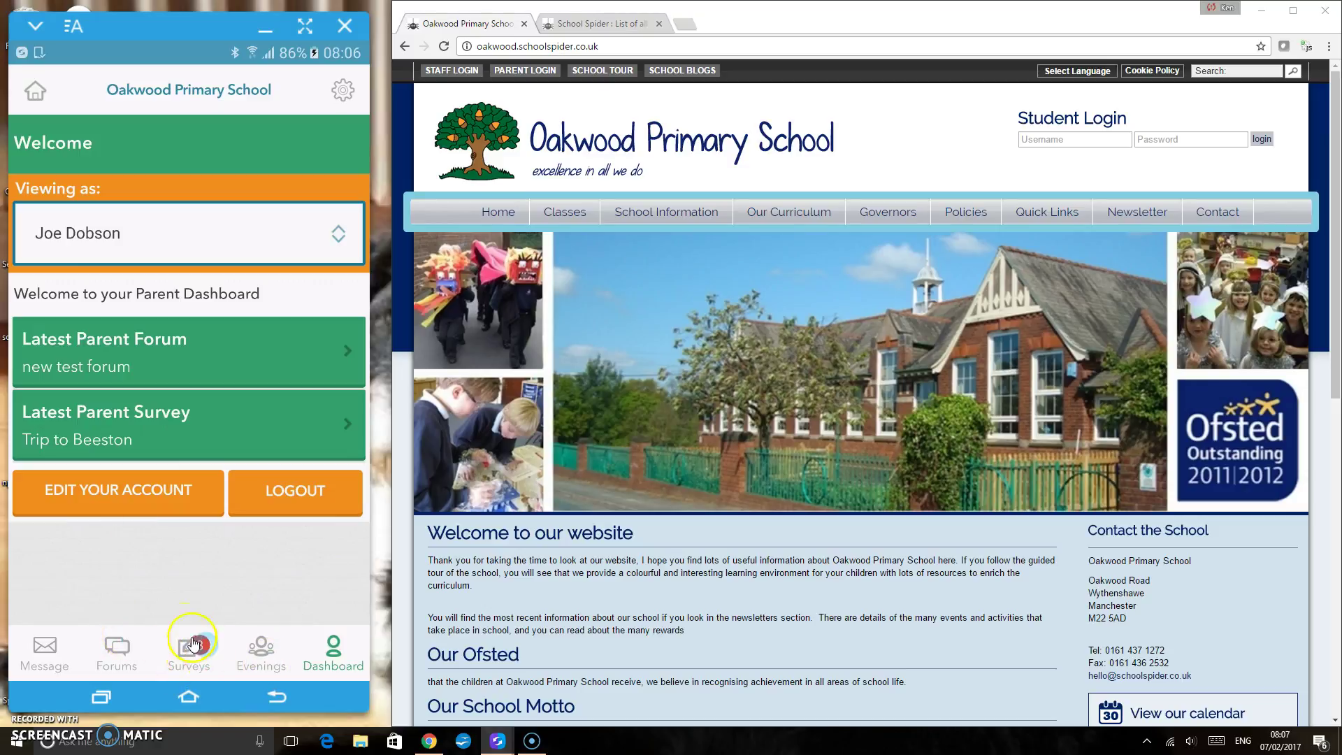
left_click(280, 669)
left_click(265, 657)
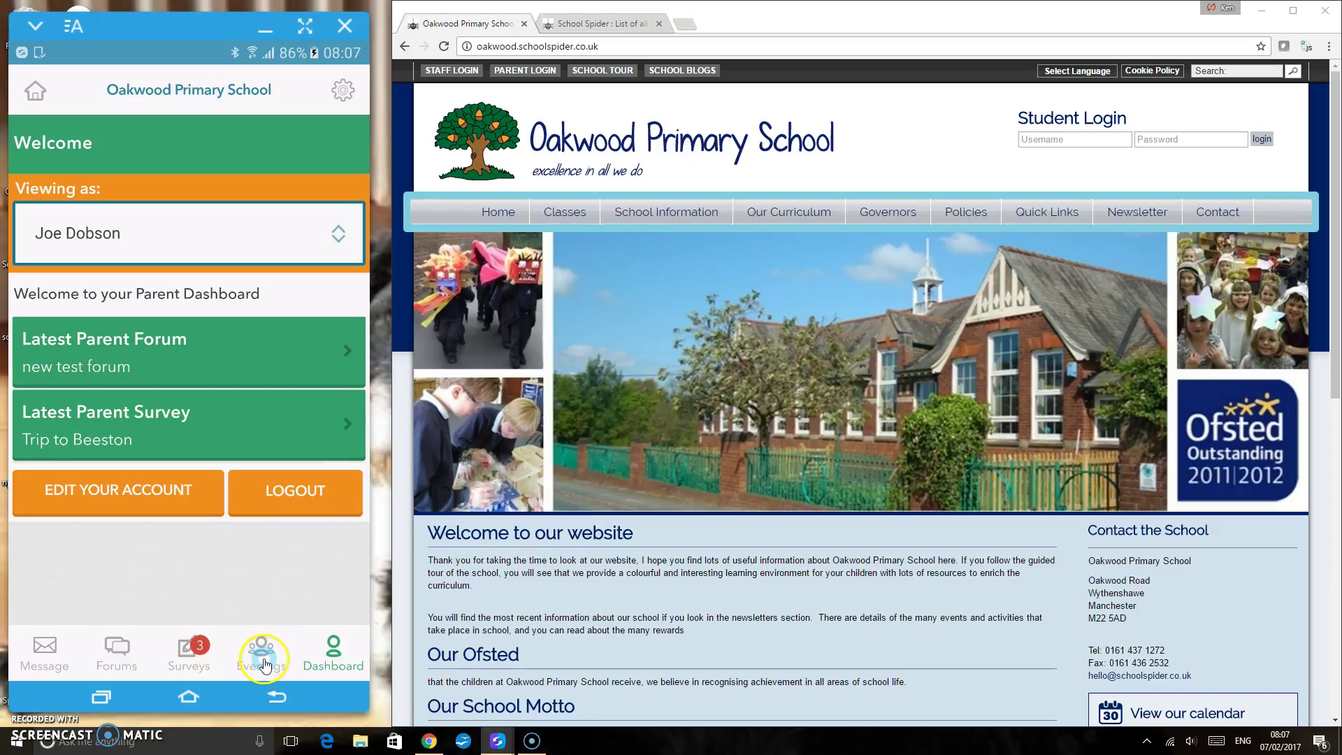
left_click(306, 659)
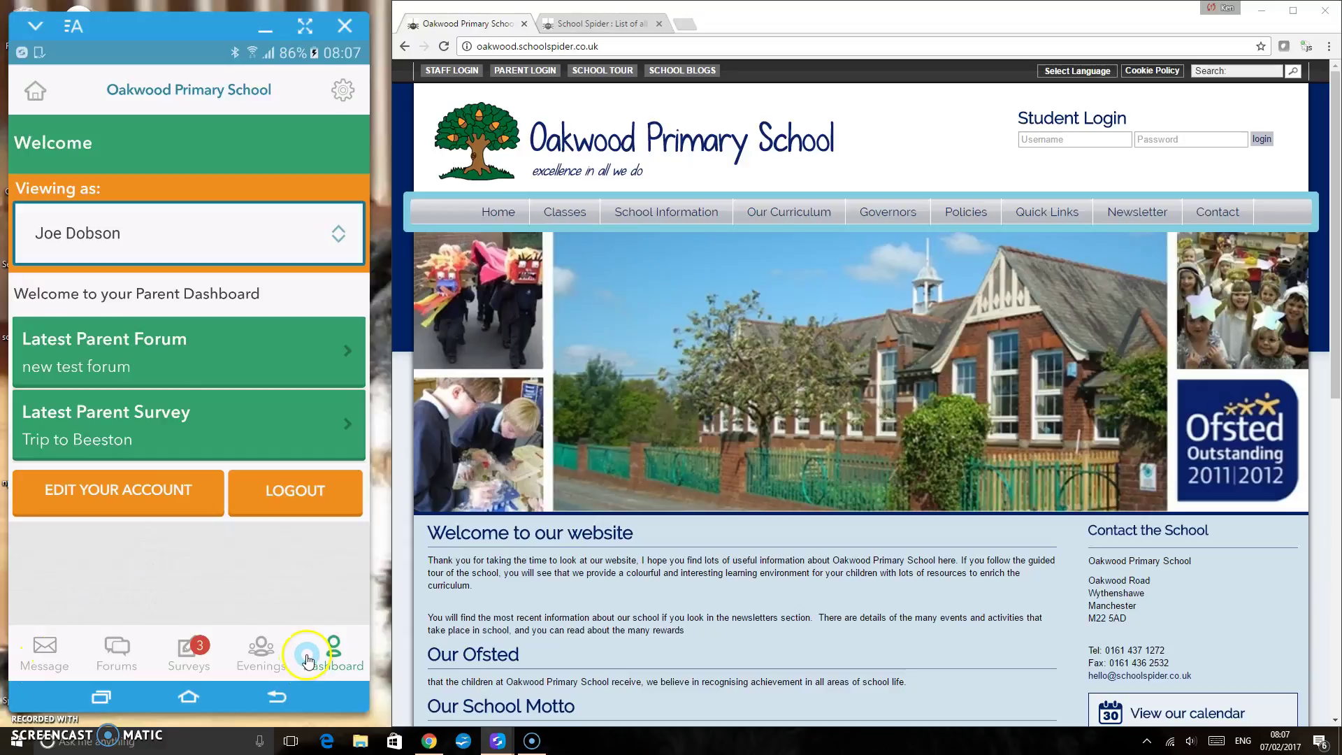
left_click(338, 655)
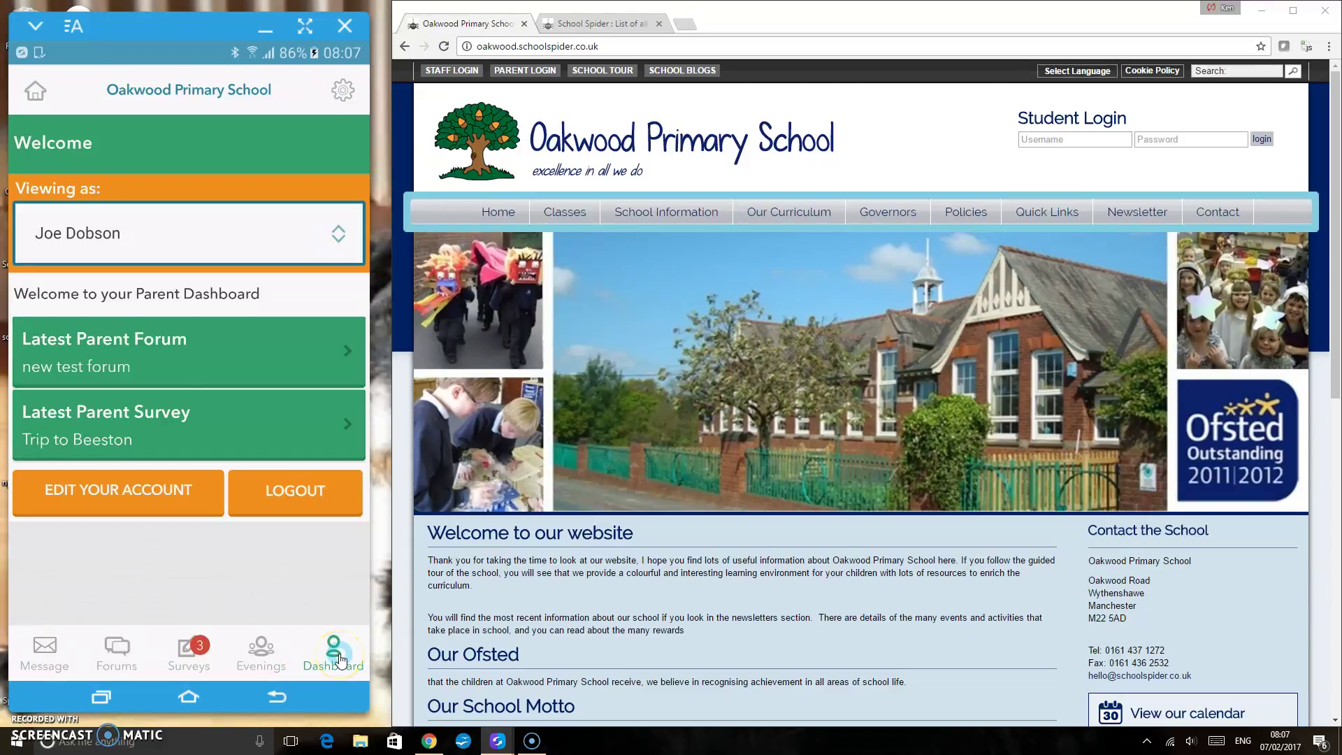
left_click(150, 365)
left_click(266, 518)
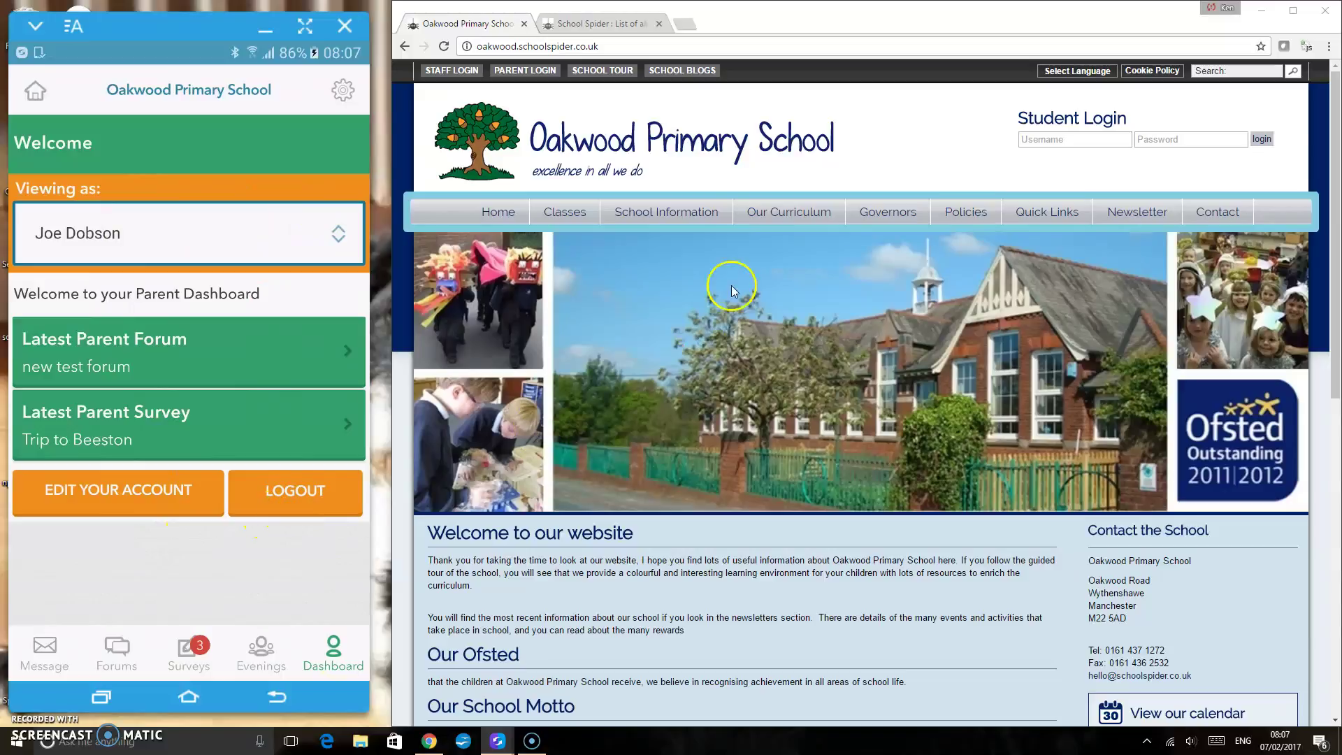
left_click(540, 72)
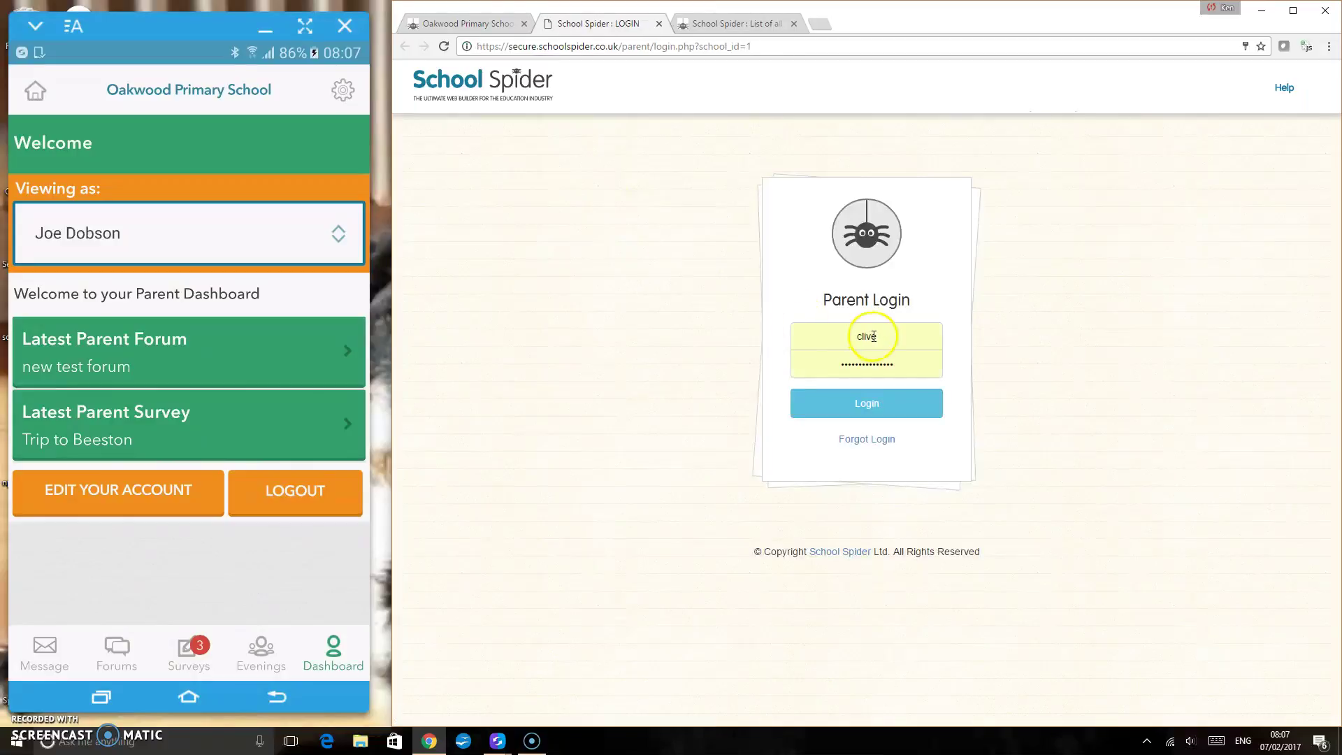
Step: Replace the autofilled username, clear the password, and log in to the parent area
double_click(864, 336)
type("d")
left_click_drag(903, 363, 829, 362)
key("BackSpace")
left_click(862, 401)
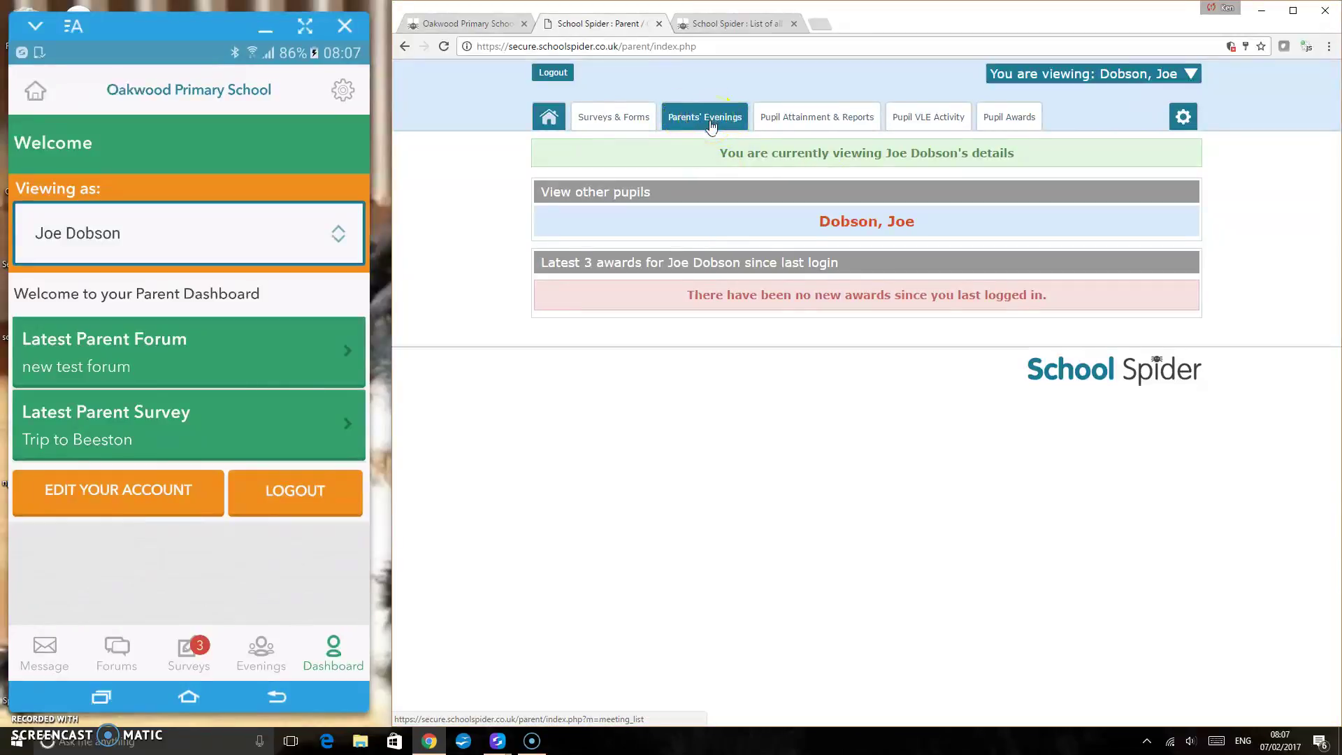
Step: View the pupil's attainment reports and homework, then open the VLE Discussion items list
left_click(834, 126)
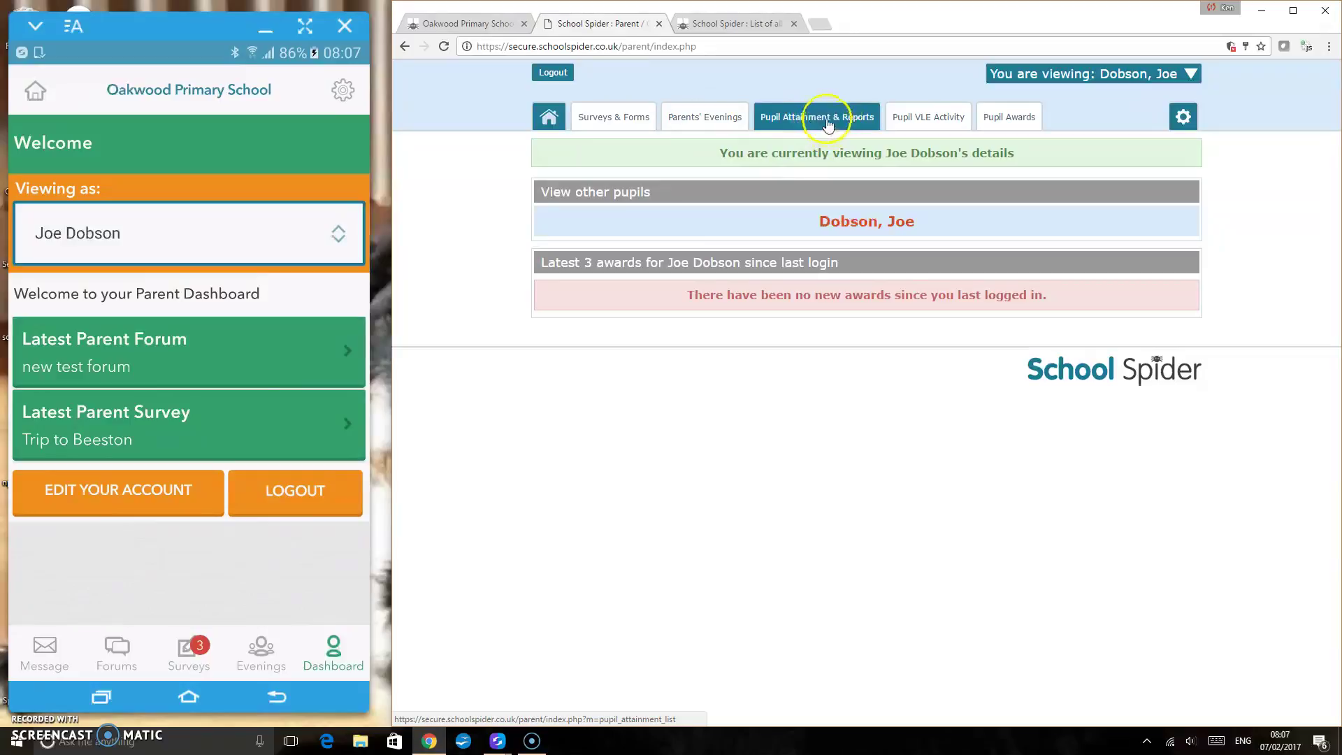
left_click(825, 124)
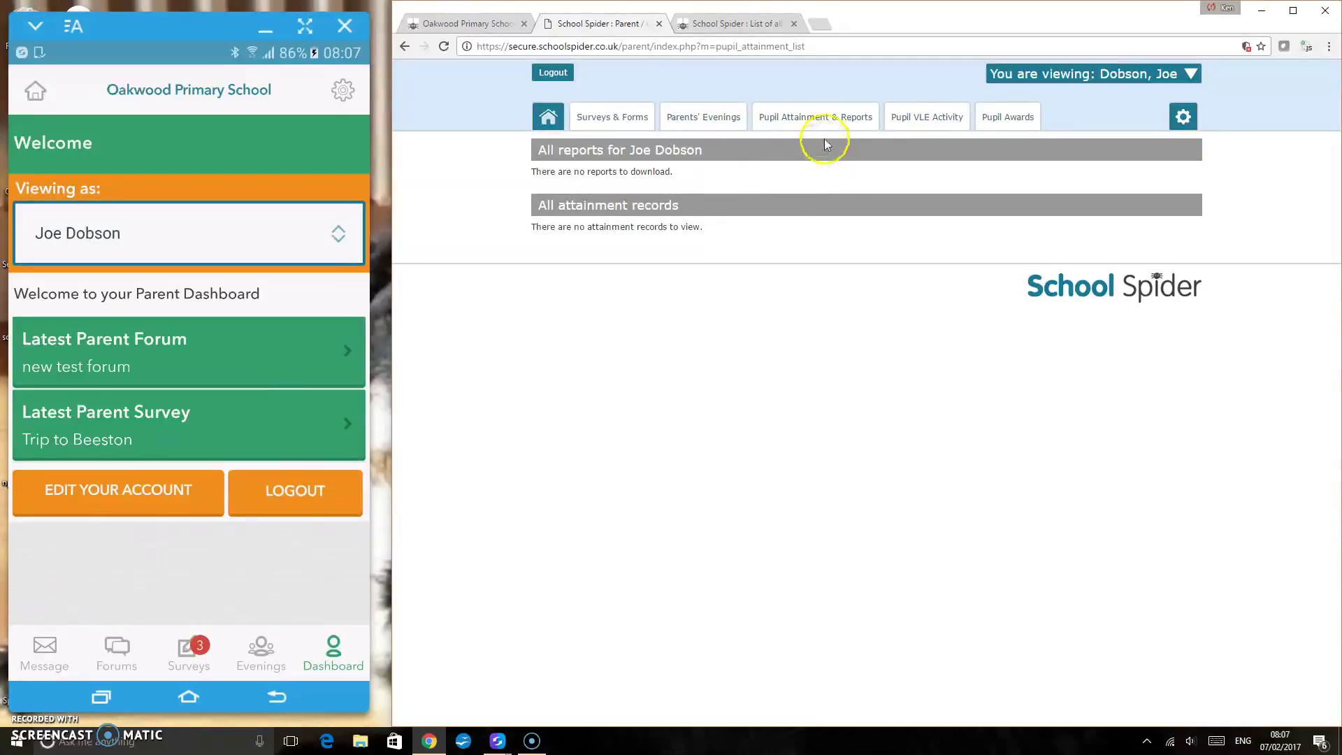
left_click(932, 117)
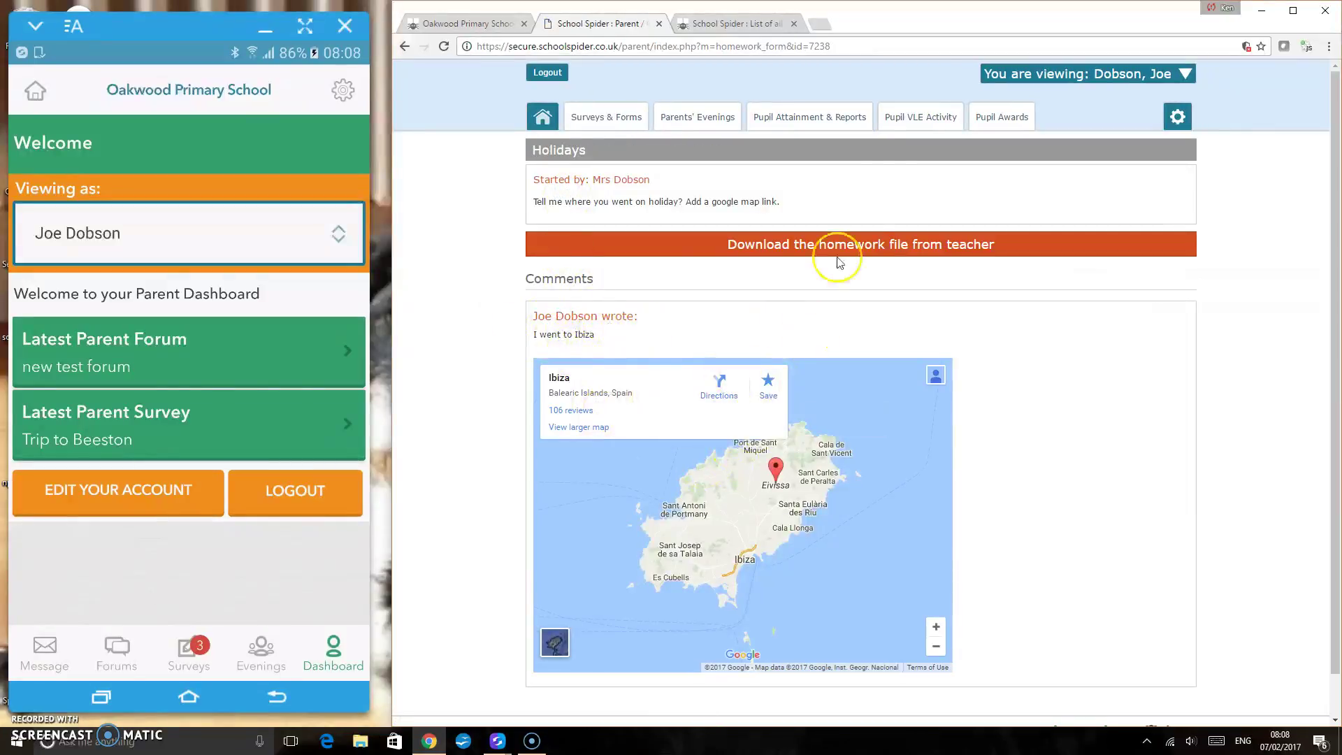
left_click(922, 116)
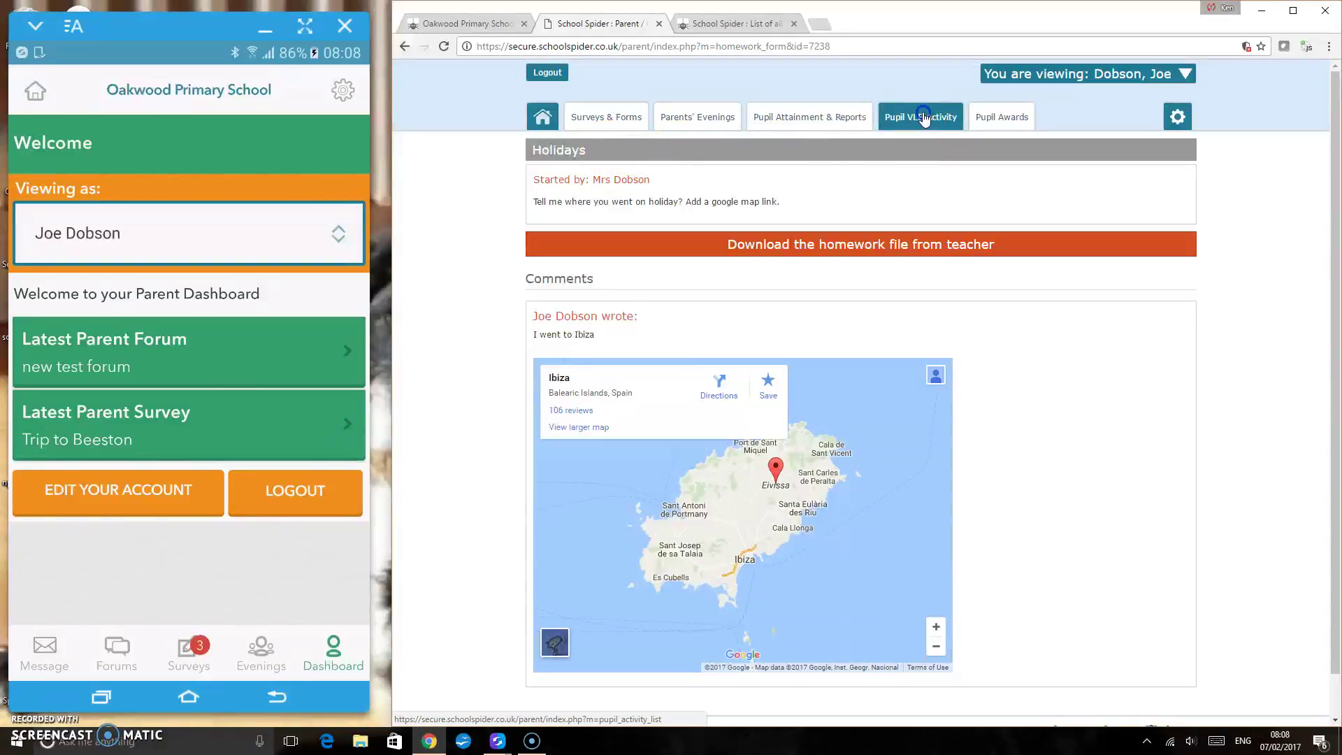
left_click(922, 117)
left_click(867, 204)
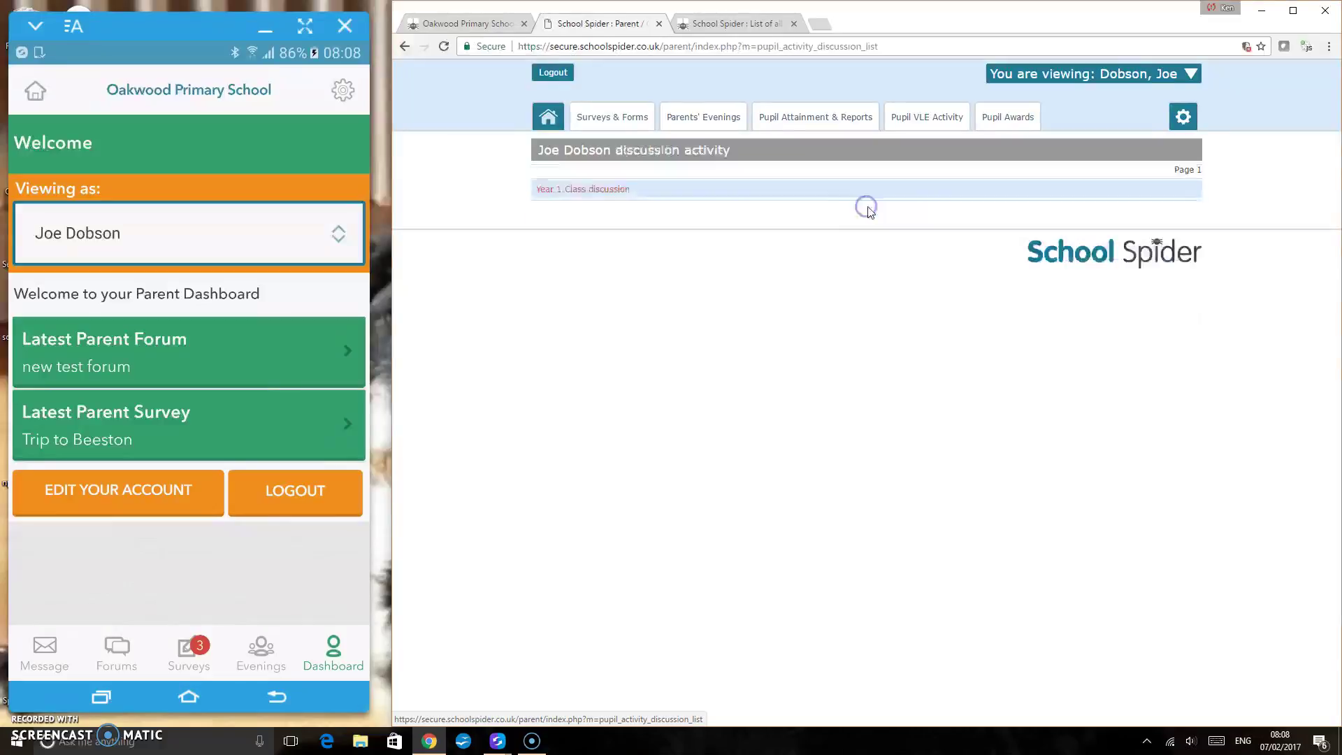
Step: View Year 1 Class discussion and the 'Things I like....' scrapbook entry, then Pupil Awards
left_click(603, 190)
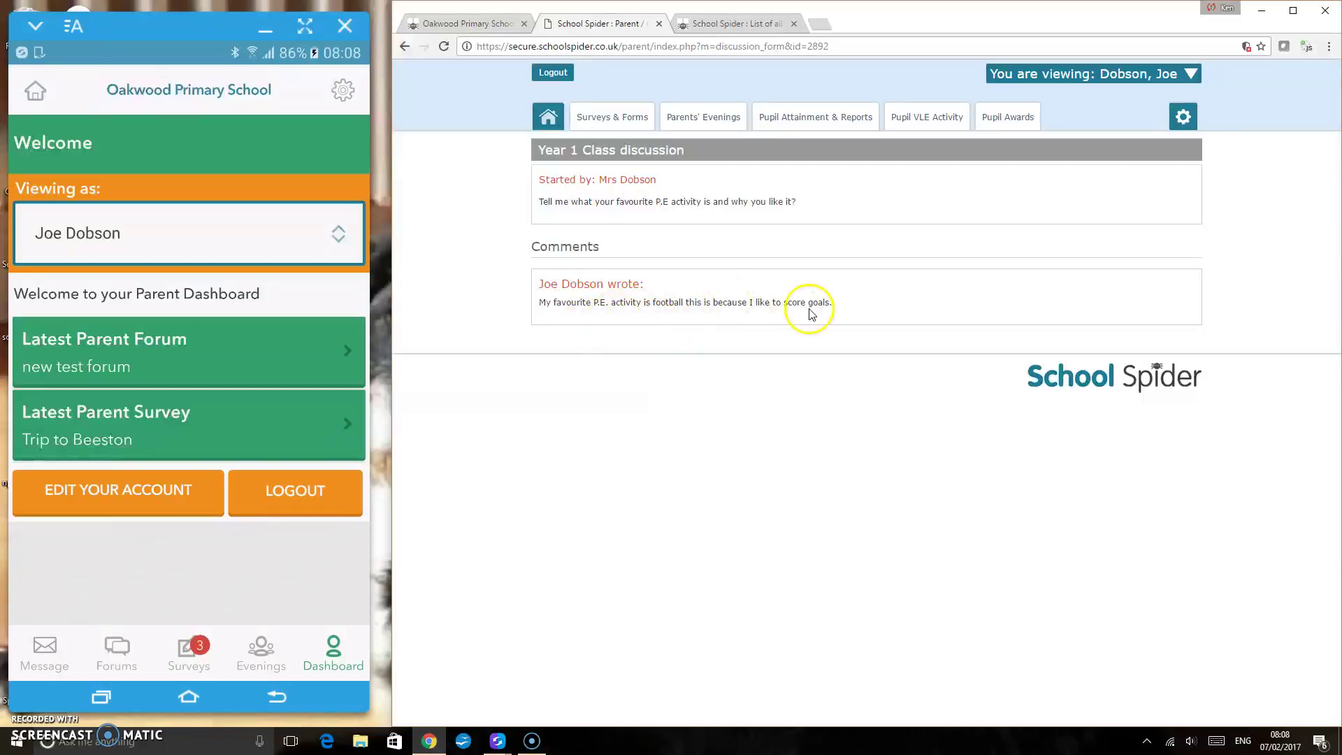
left_click(911, 117)
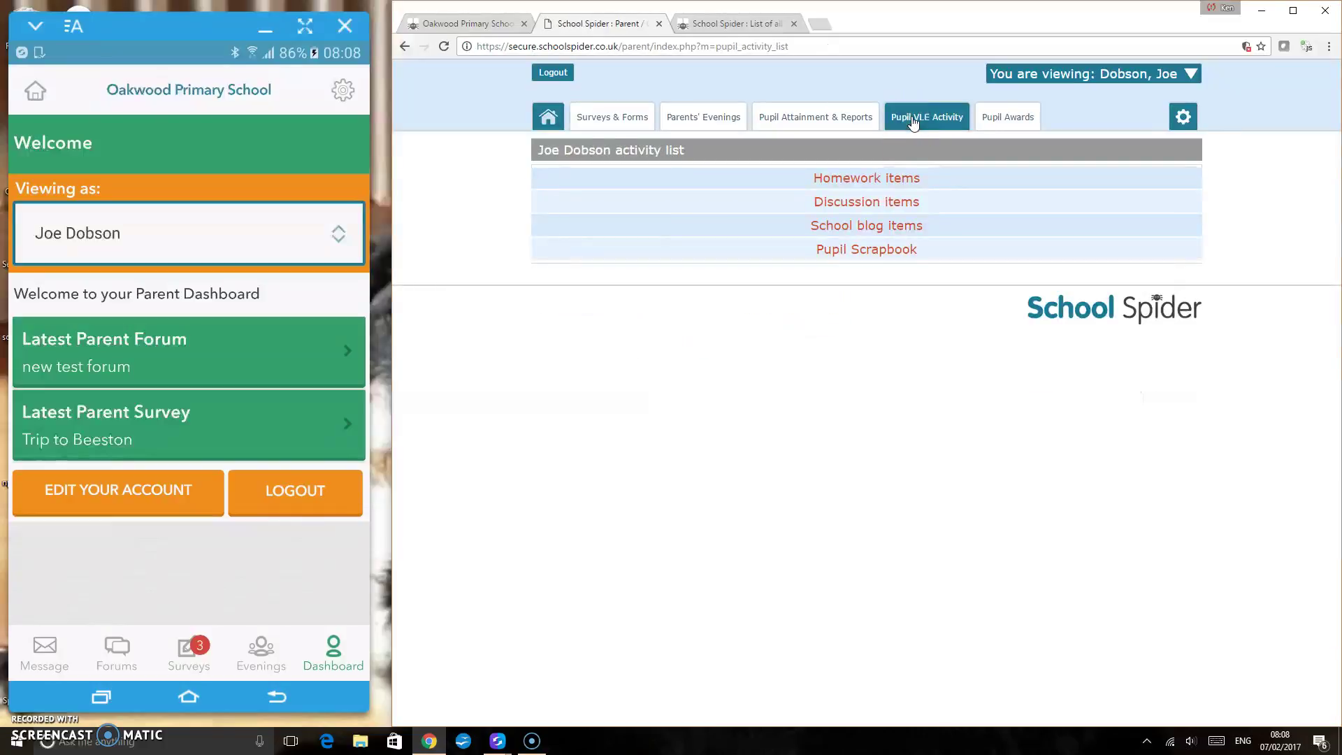
left_click(873, 233)
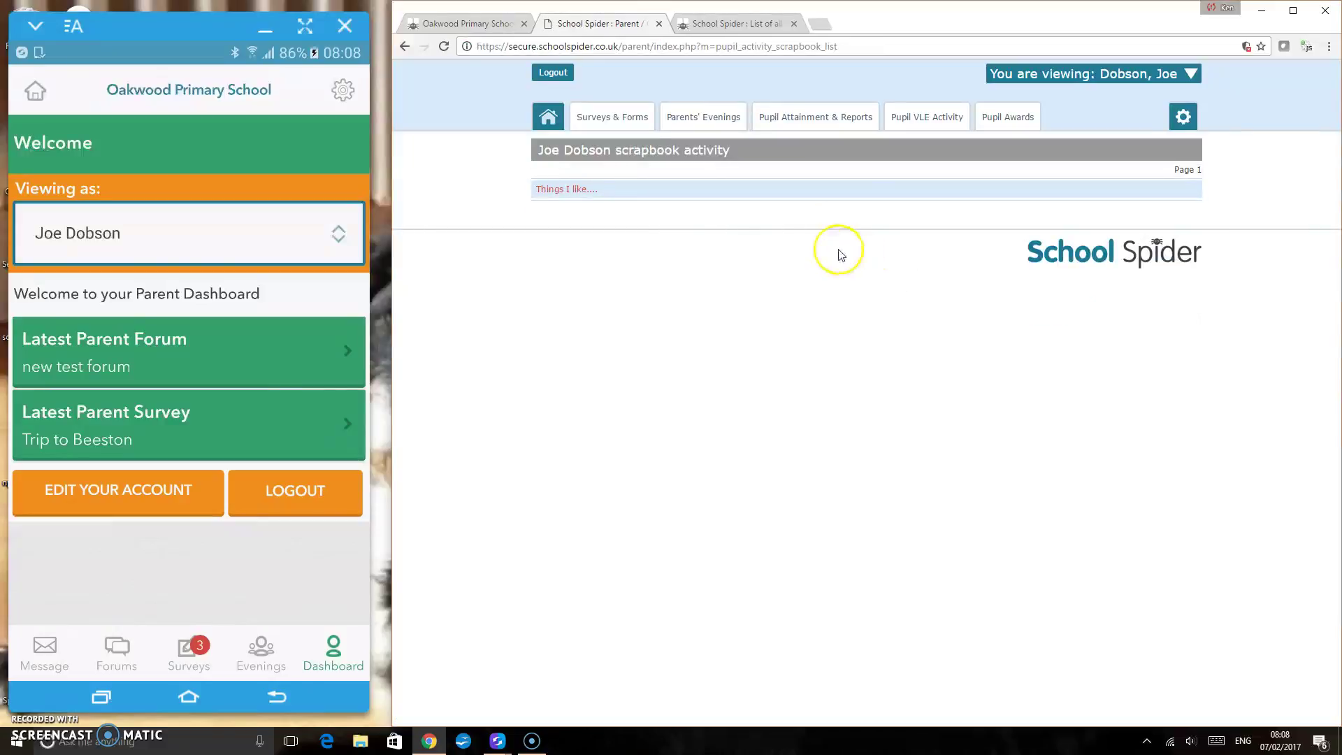
left_click(565, 190)
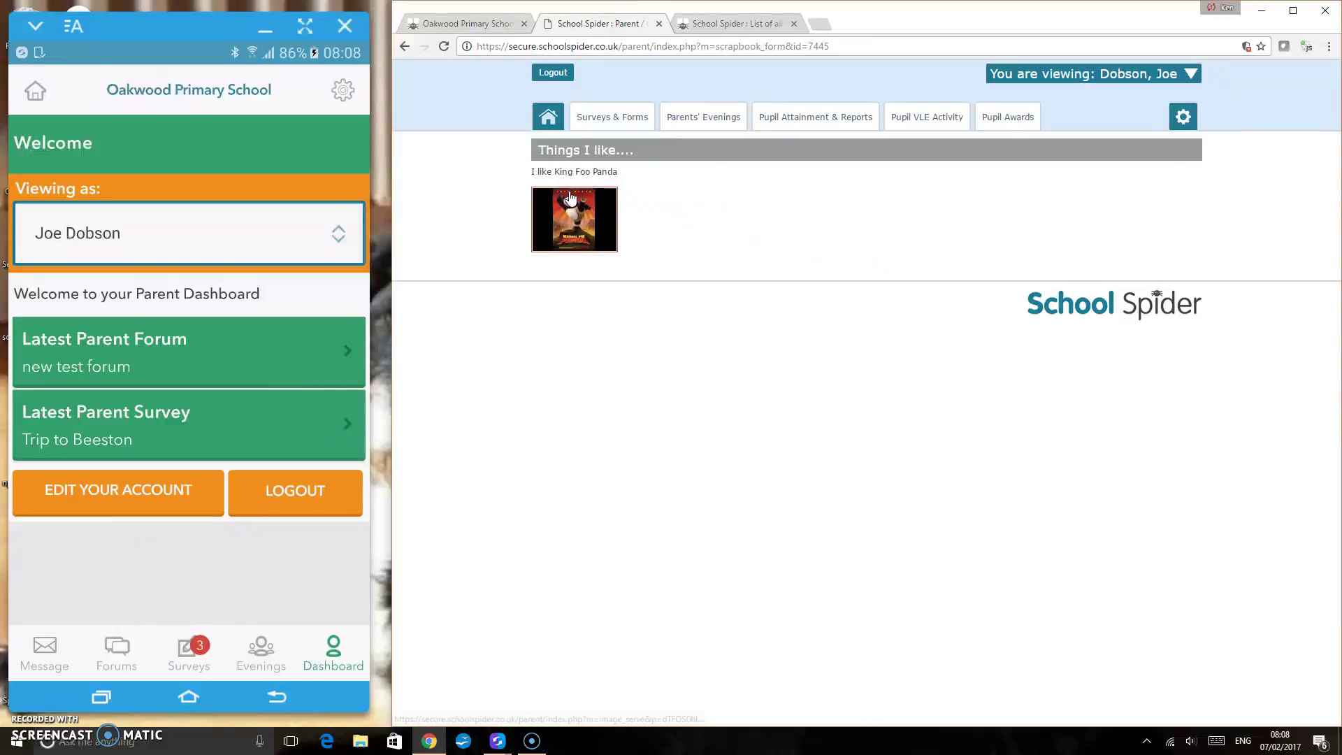
left_click(564, 231)
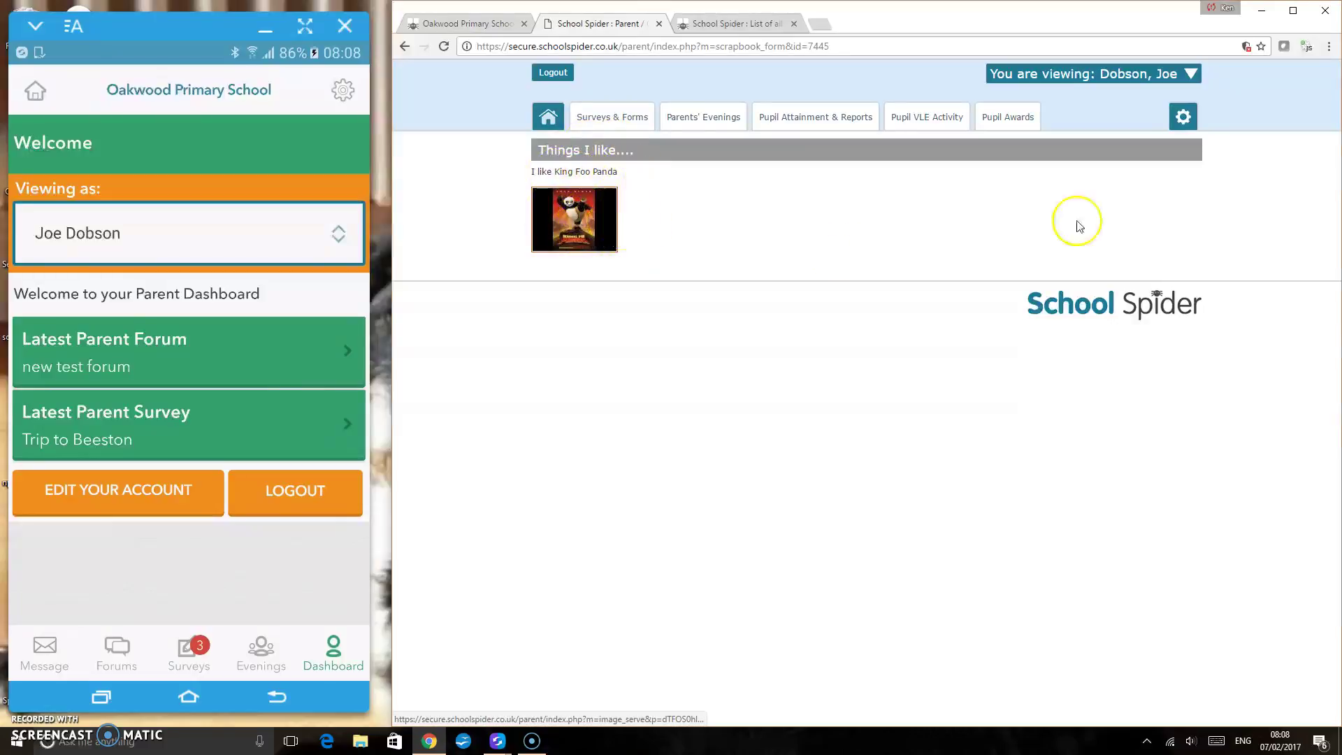
left_click(993, 122)
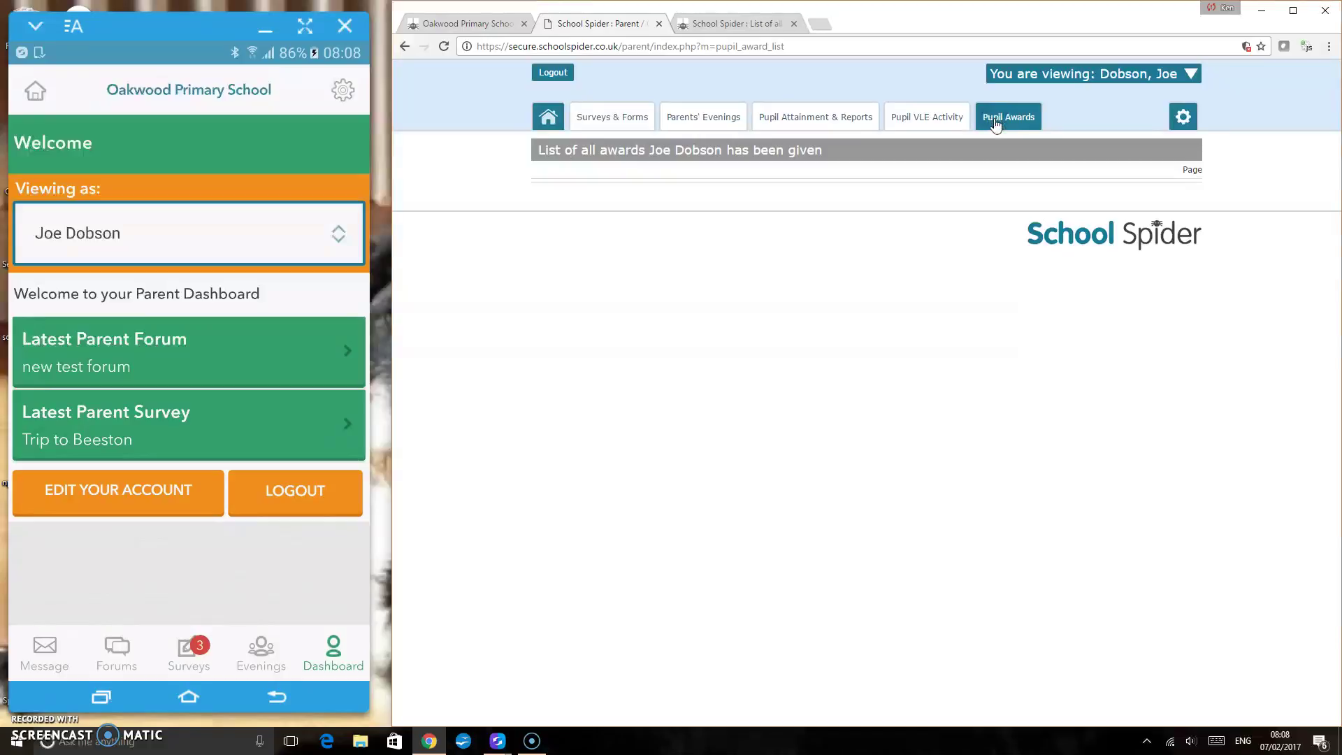
Step: In the admin area, list all pupils and filter them by the child's surname
left_click(760, 24)
left_click(807, 113)
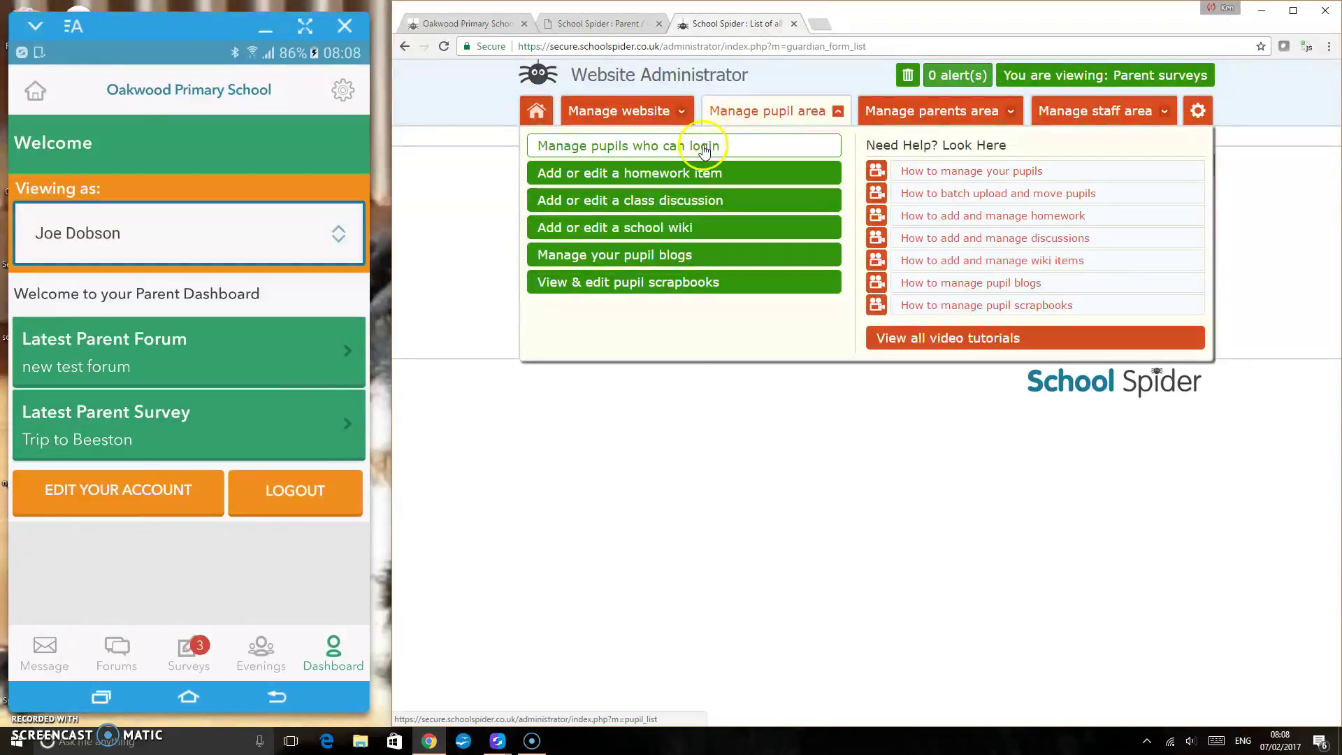
left_click(700, 143)
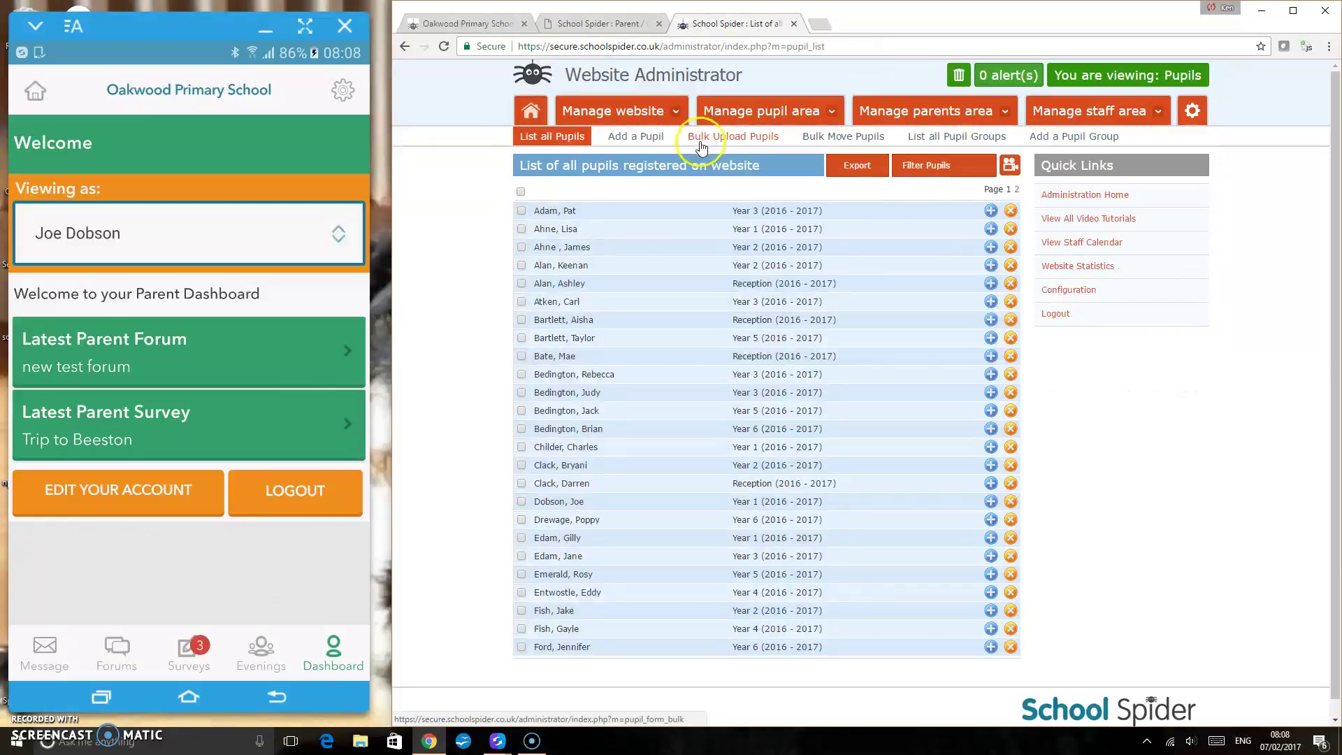
left_click(928, 165)
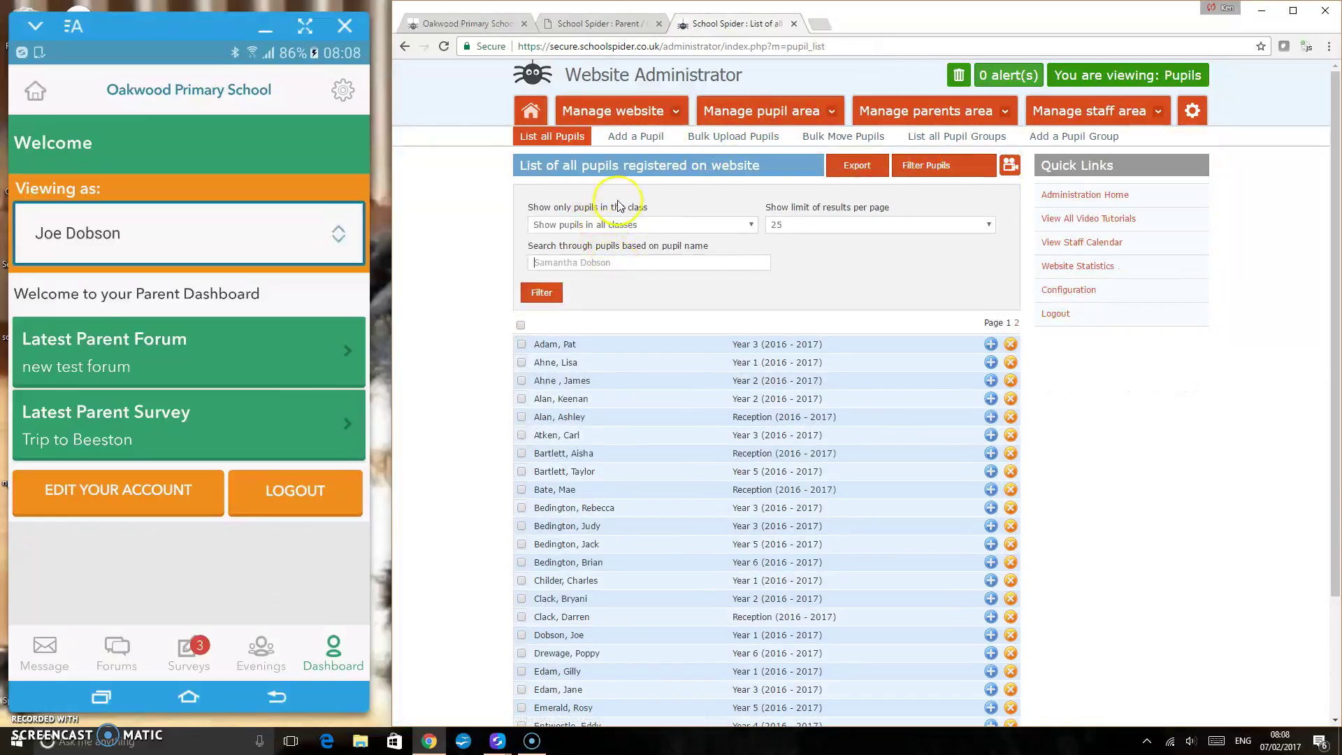
type("dobson")
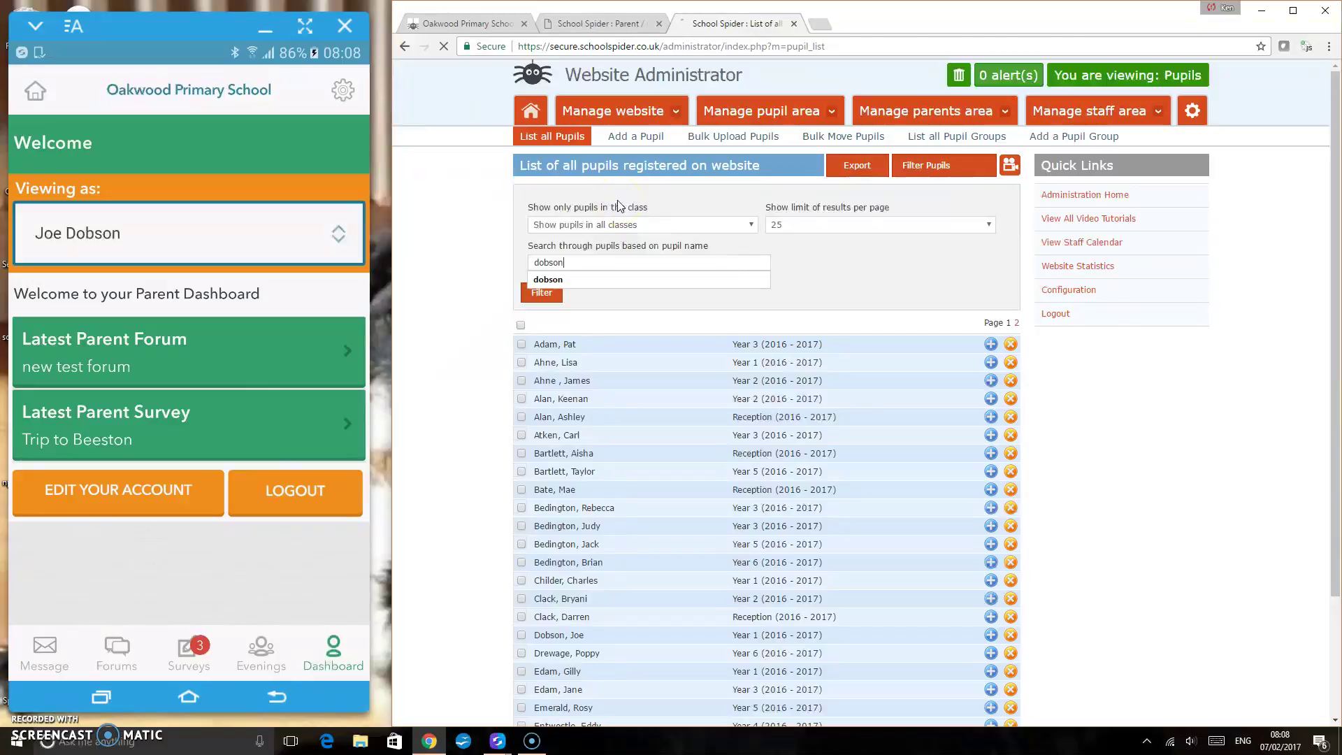
left_click(636, 193)
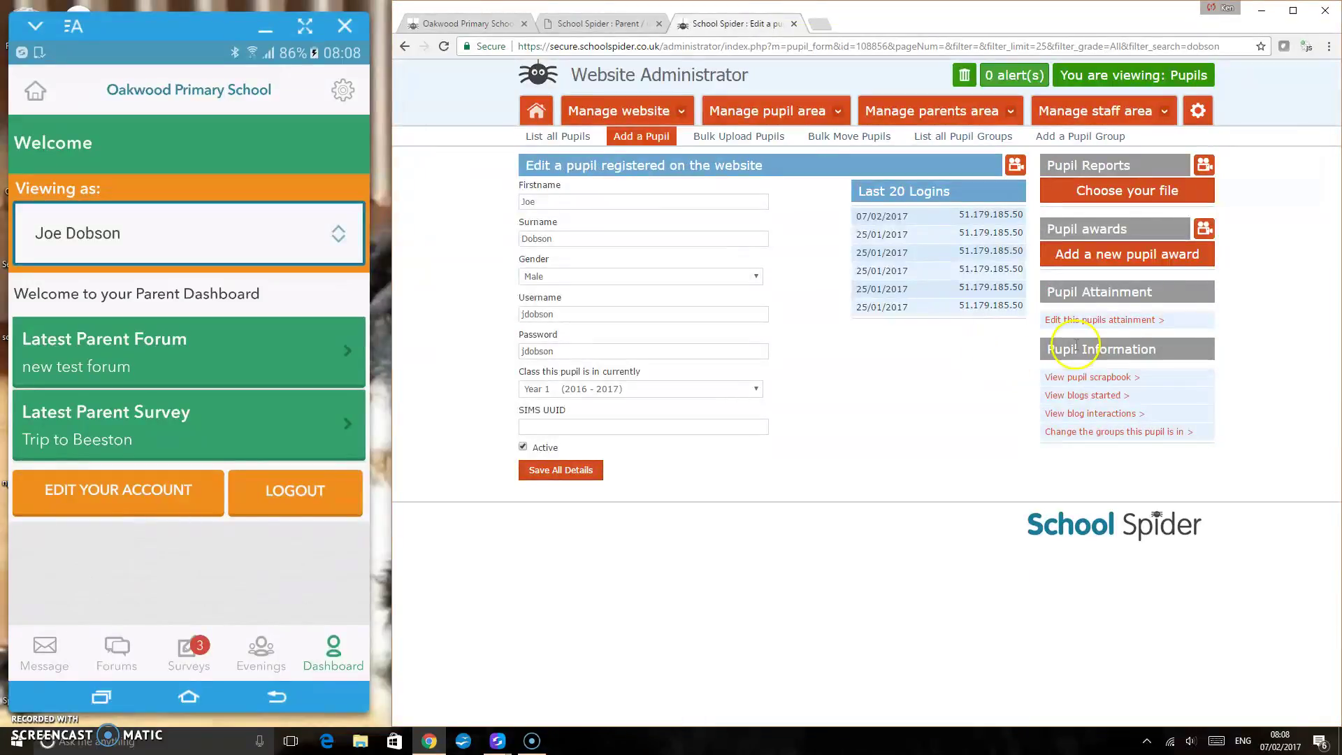
Step: Add the Excellent Attendance award to the pupil and confirm it
left_click(1114, 255)
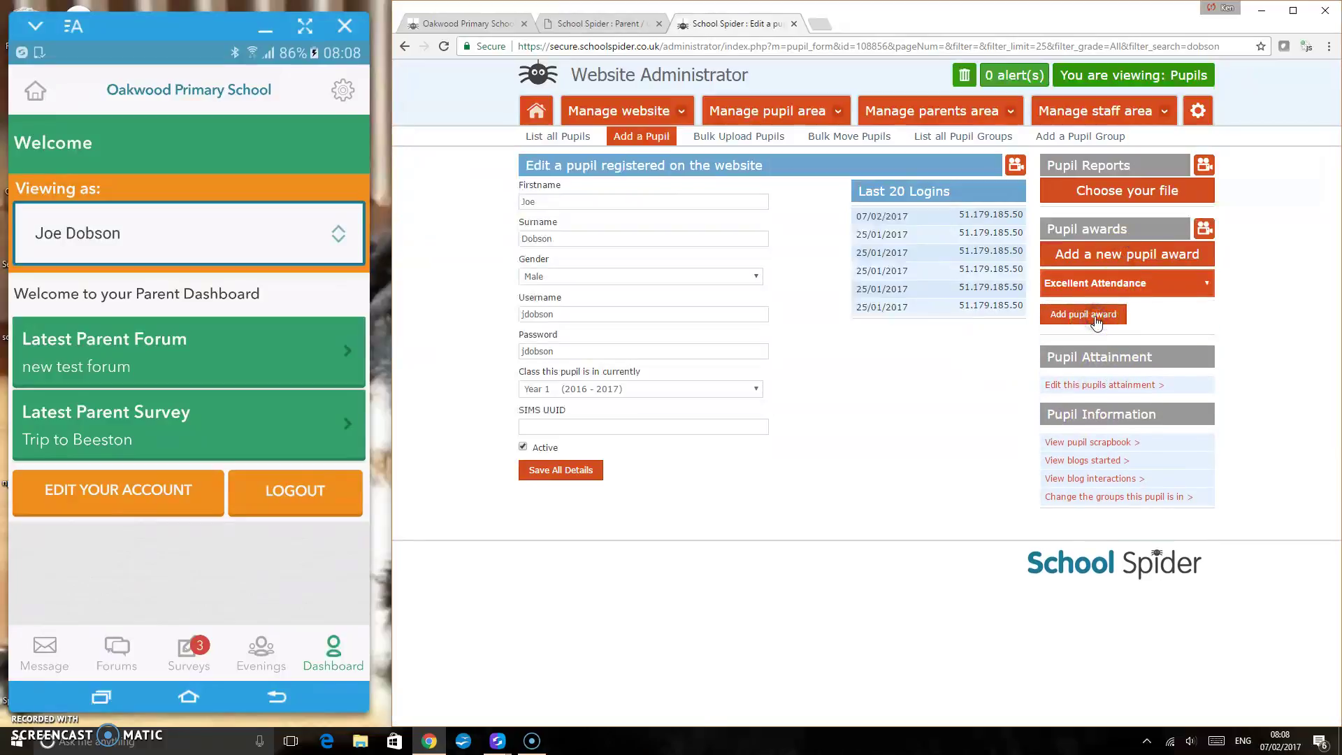
left_click(1095, 318)
left_click(961, 358)
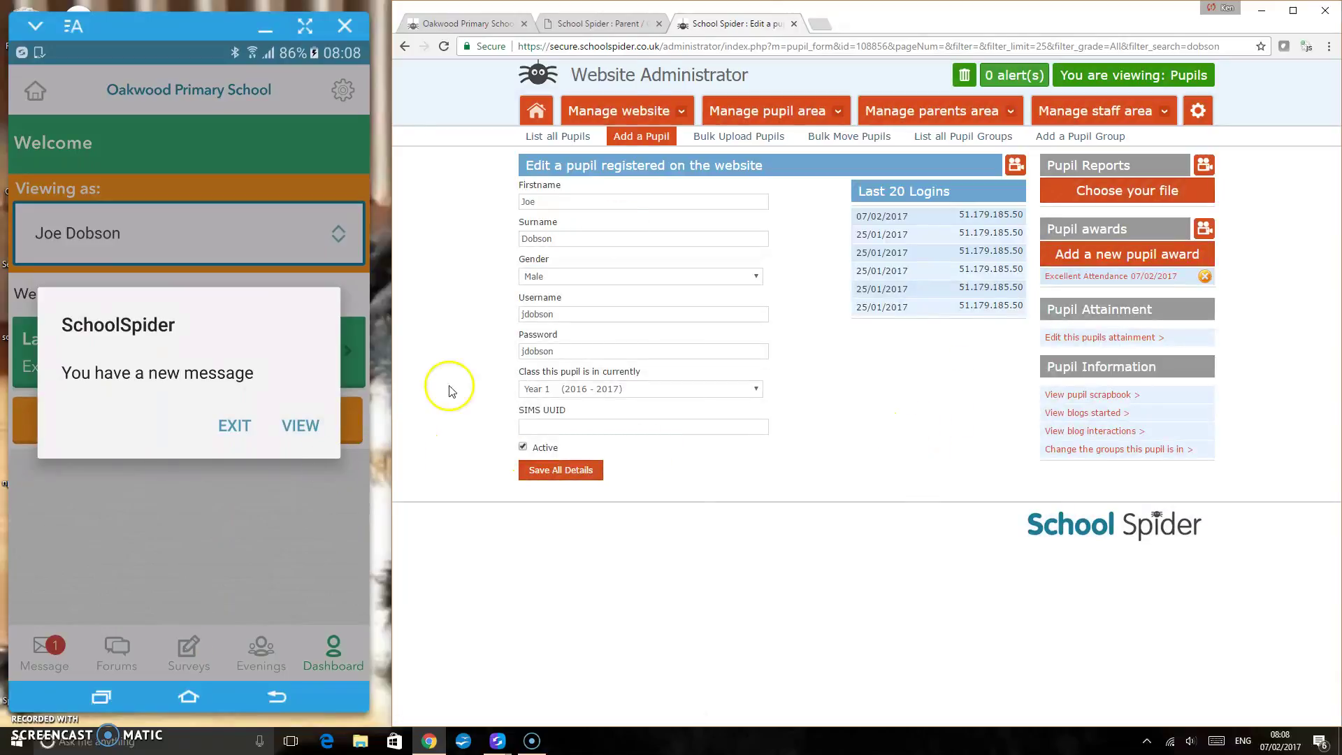
Step: Confirm Excellent Attendance in the parent's Pupil Awards and read its award message in the app
left_click(605, 24)
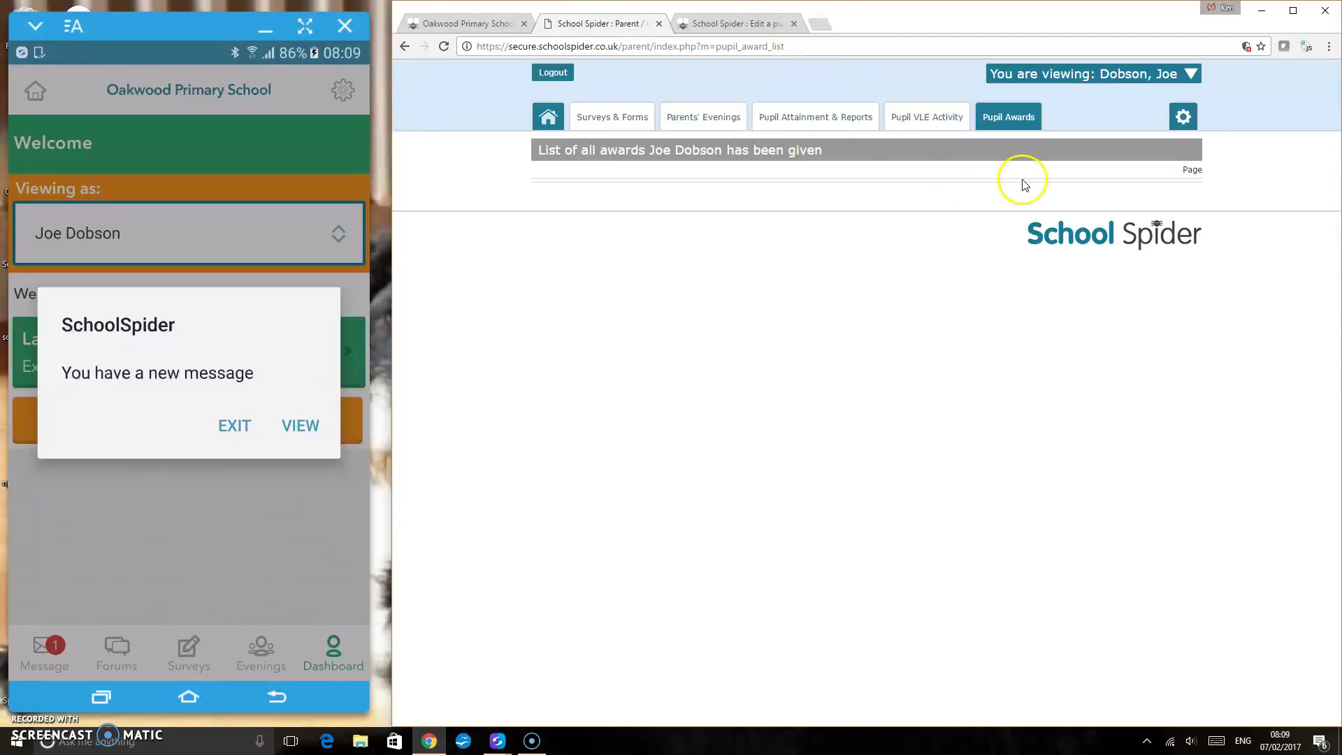
left_click(995, 121)
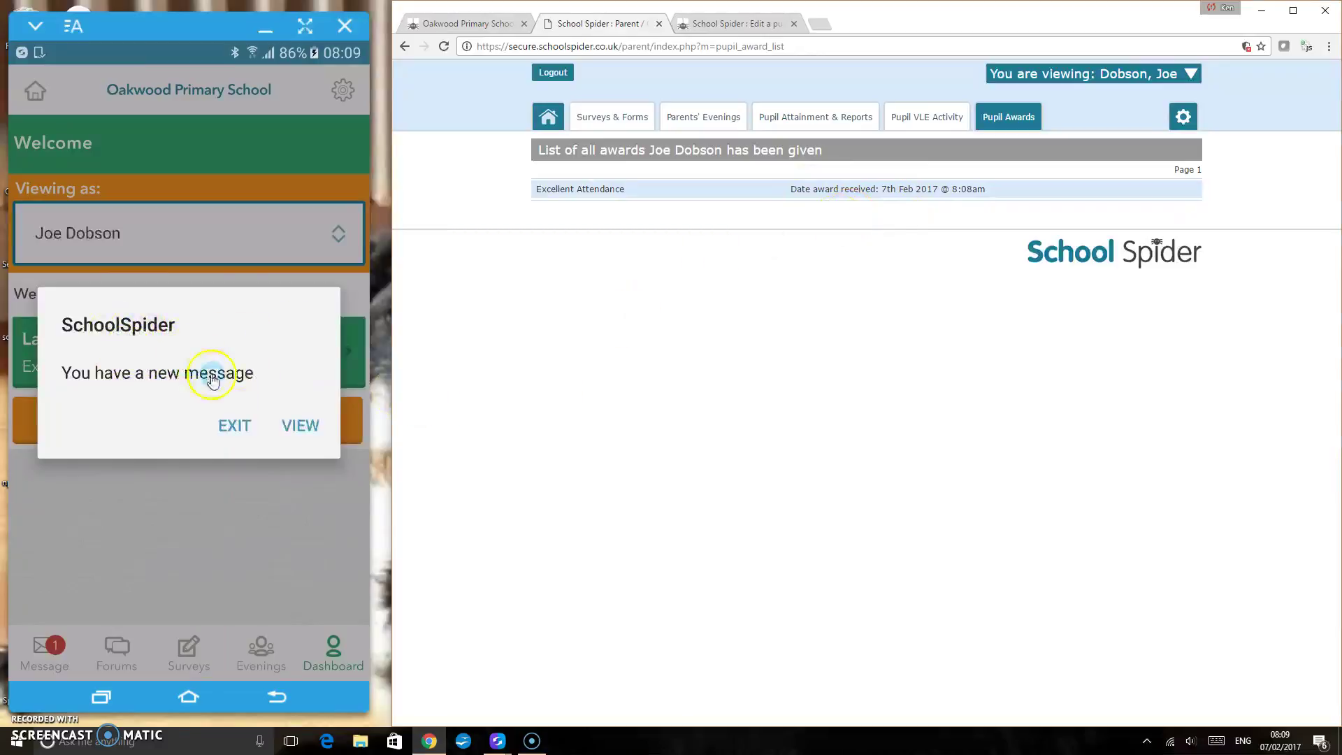
left_click(320, 426)
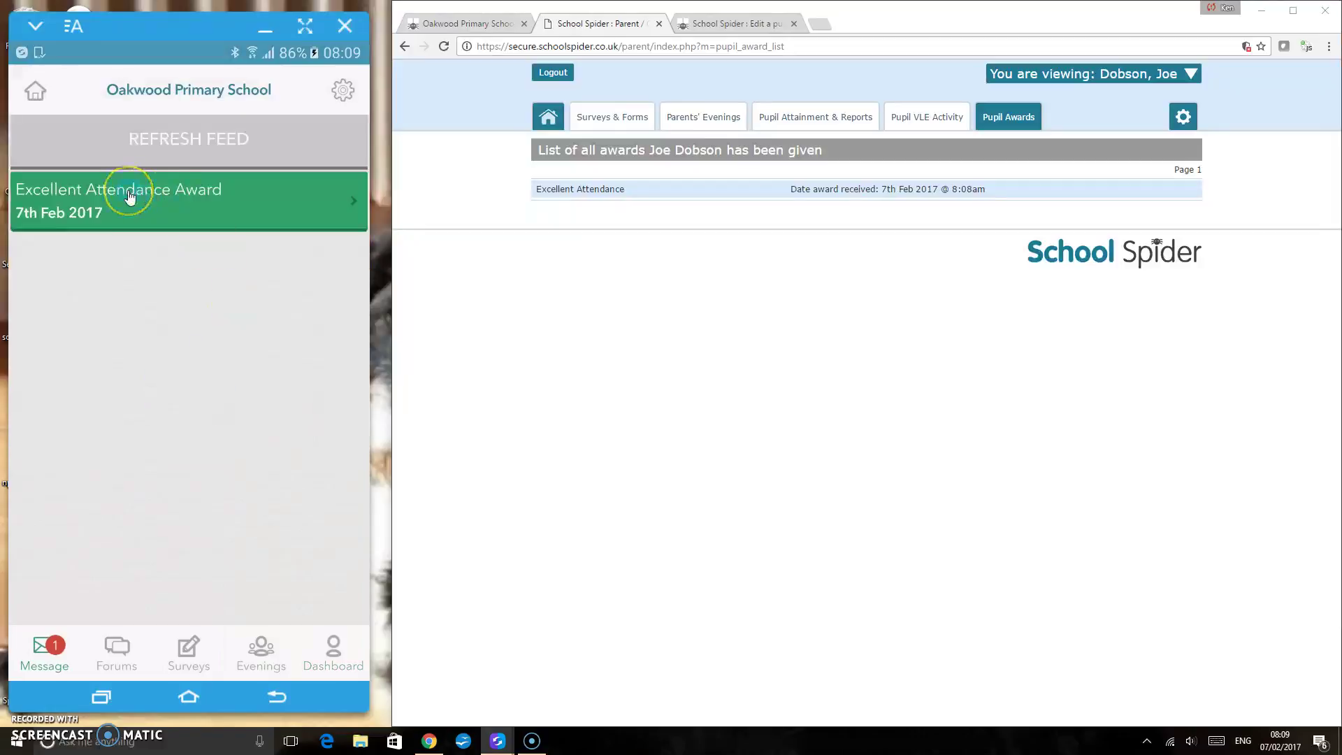
left_click(130, 198)
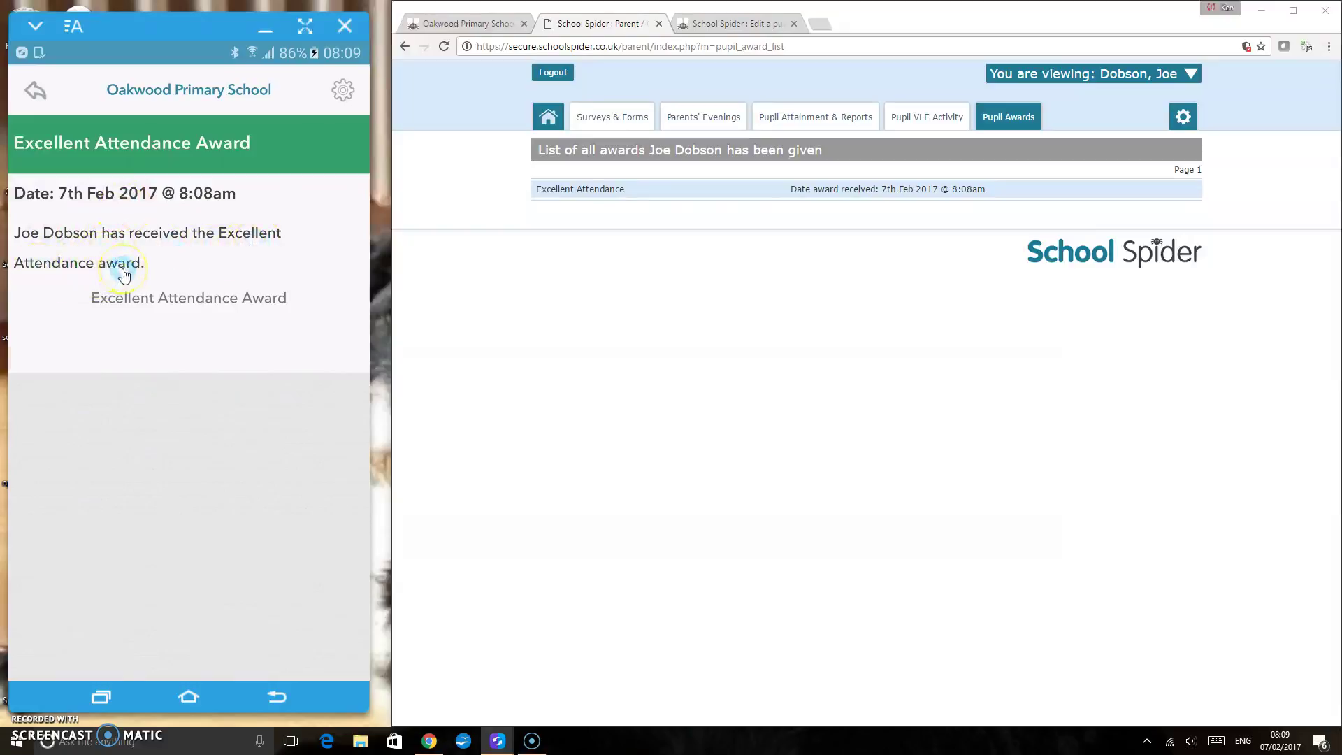
left_click(33, 92)
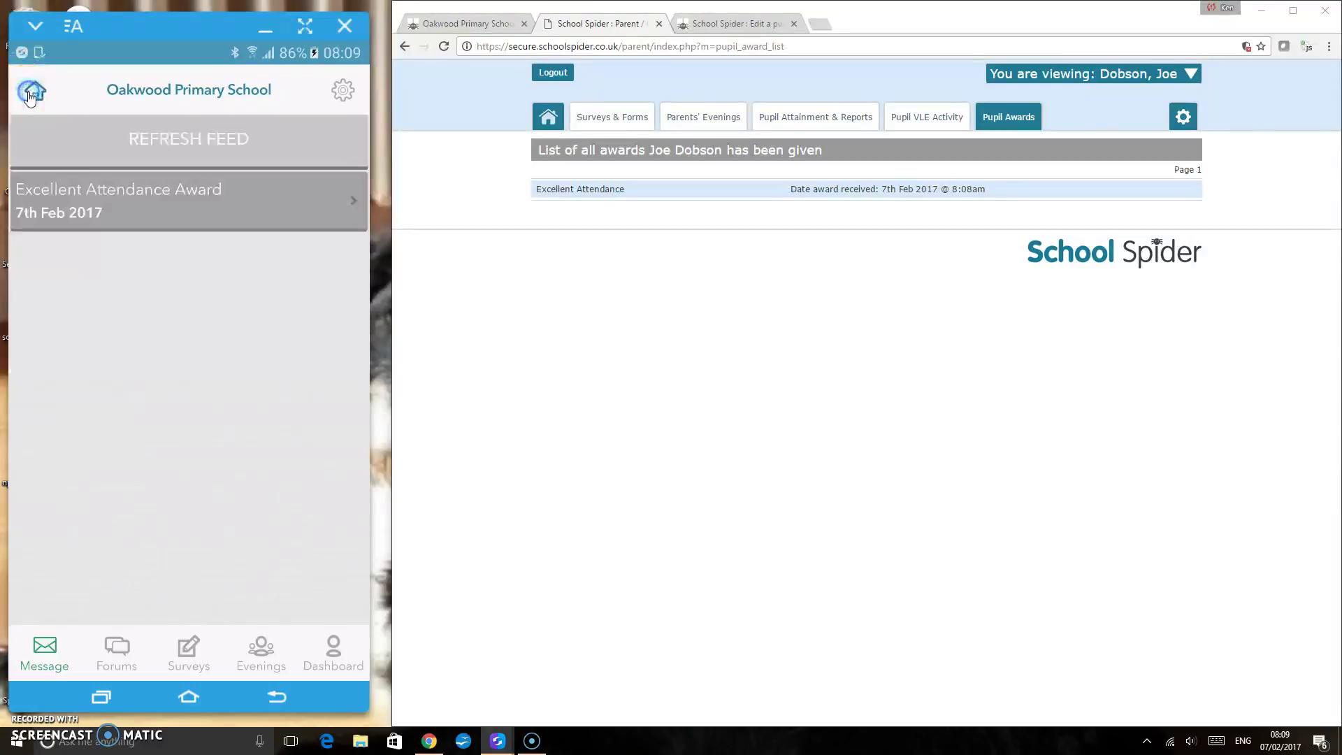
Step: Return the app to the parent dashboard, then finalise the School Trip survey in admin and confirm
left_click(35, 90)
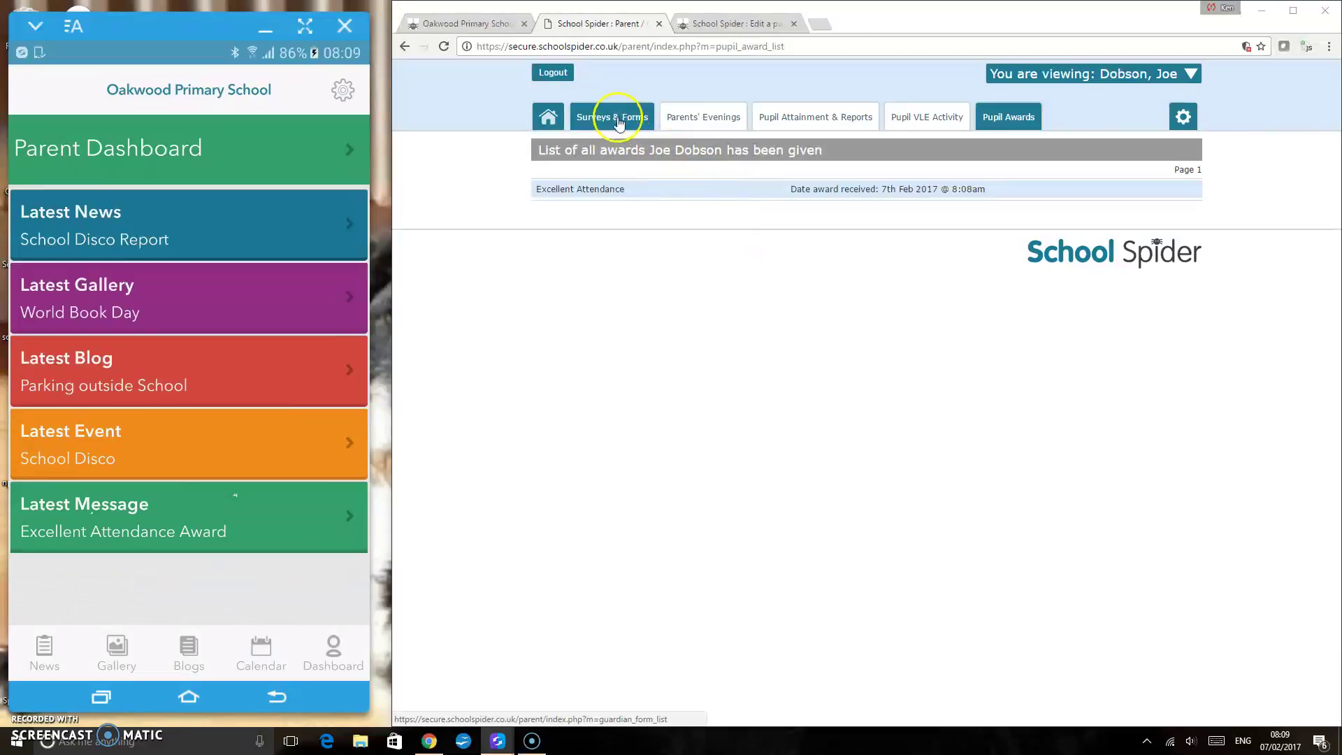
left_click(739, 24)
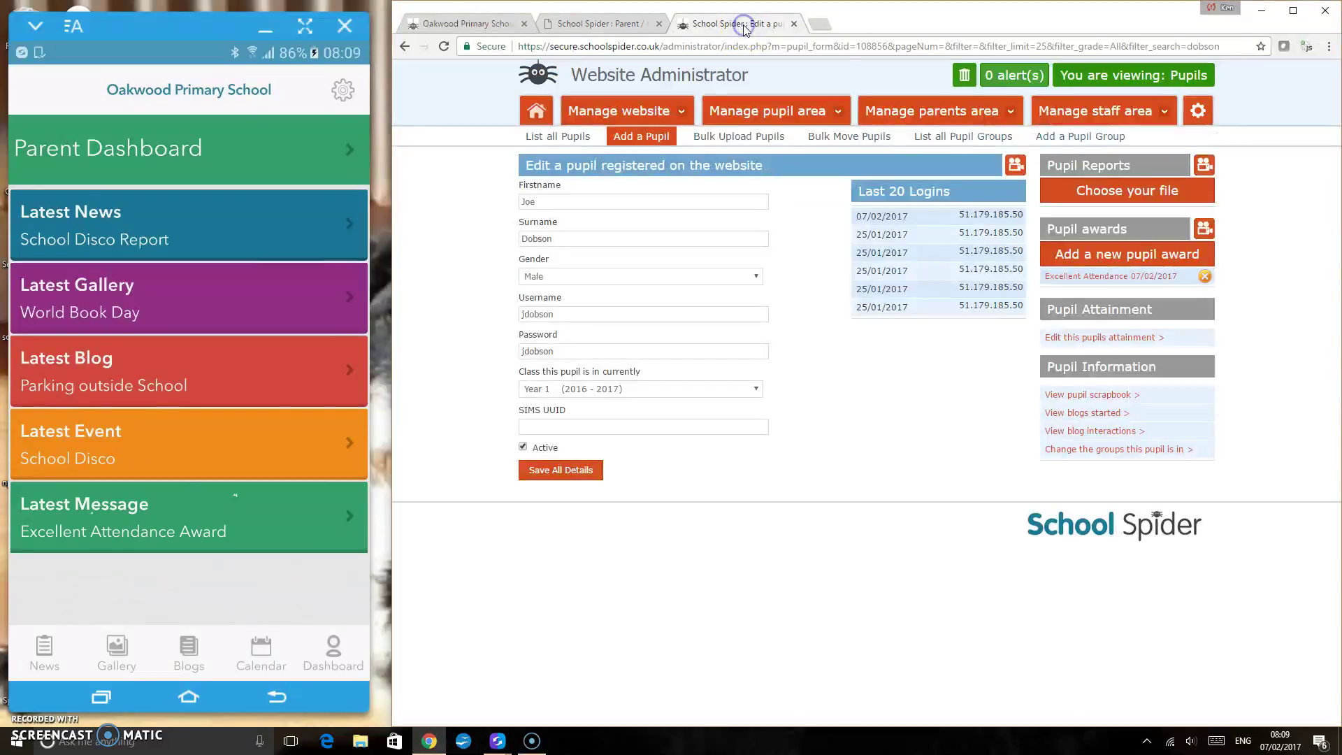
left_click(942, 119)
left_click(727, 200)
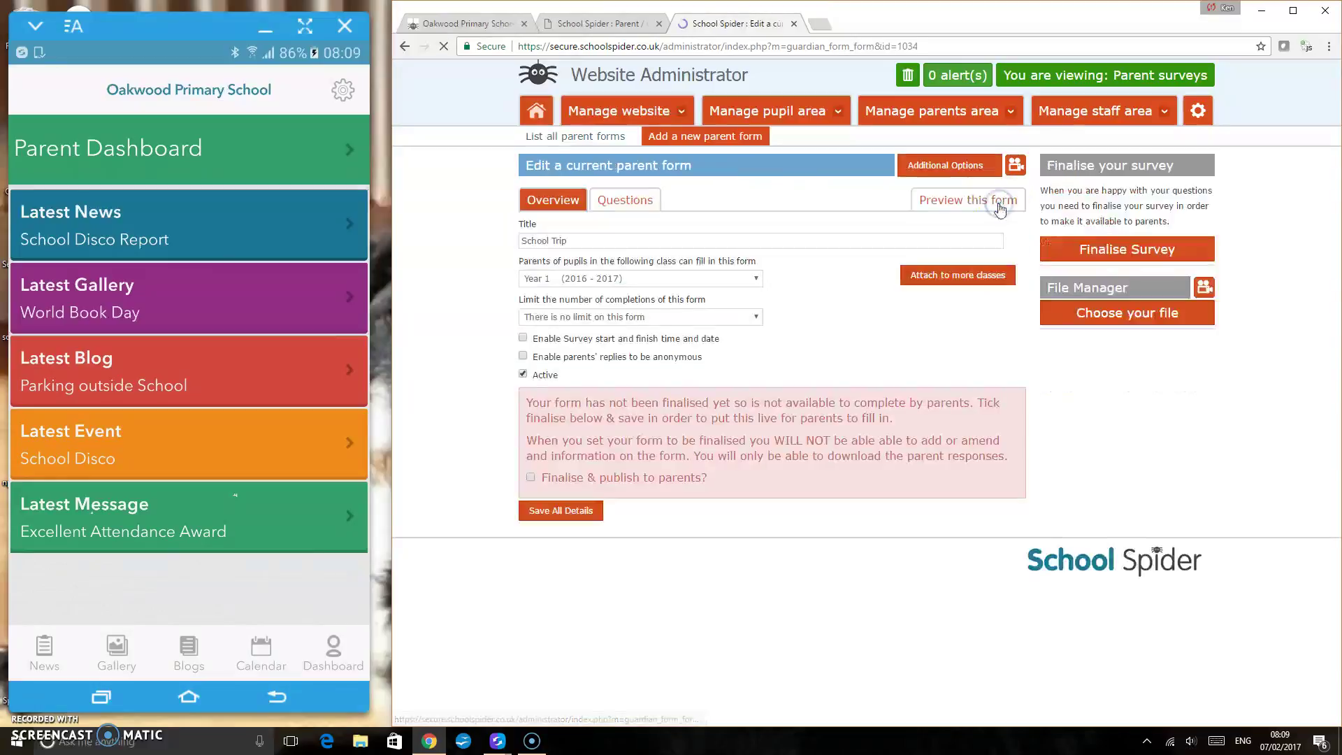
left_click(1148, 260)
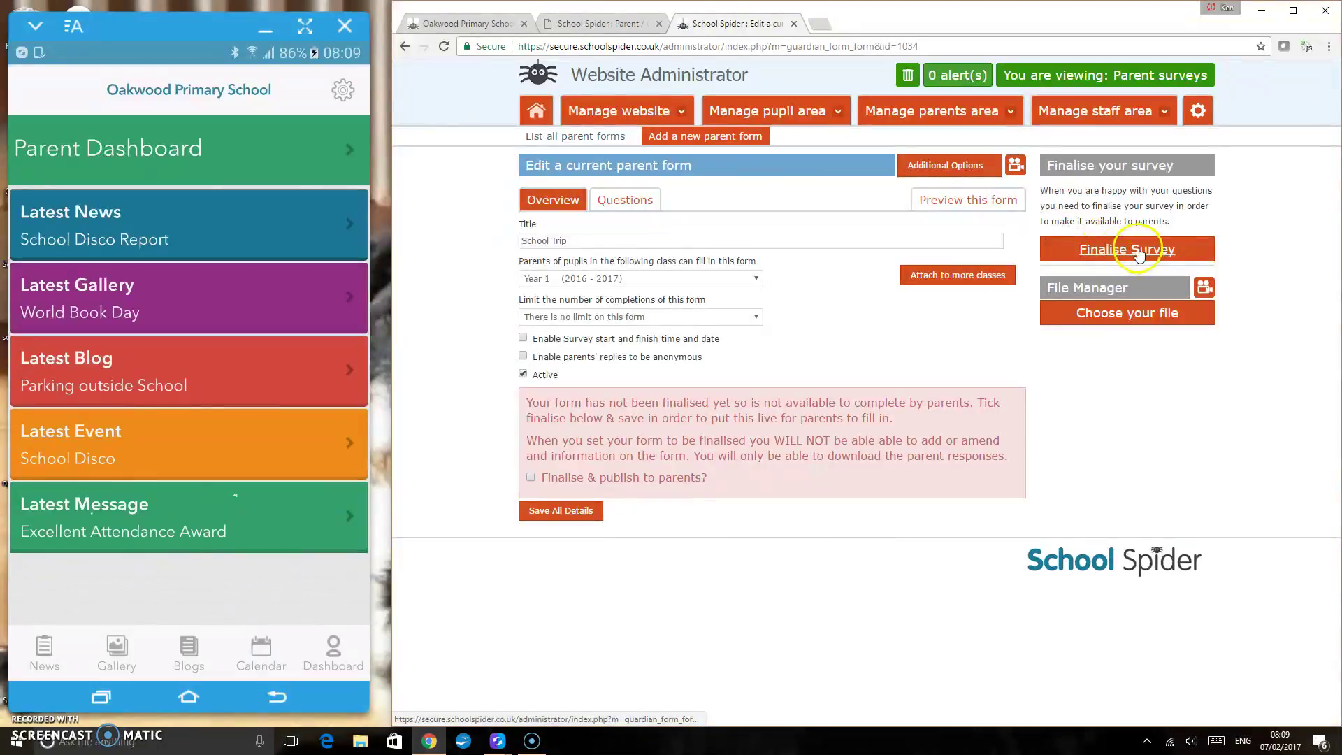
left_click(926, 320)
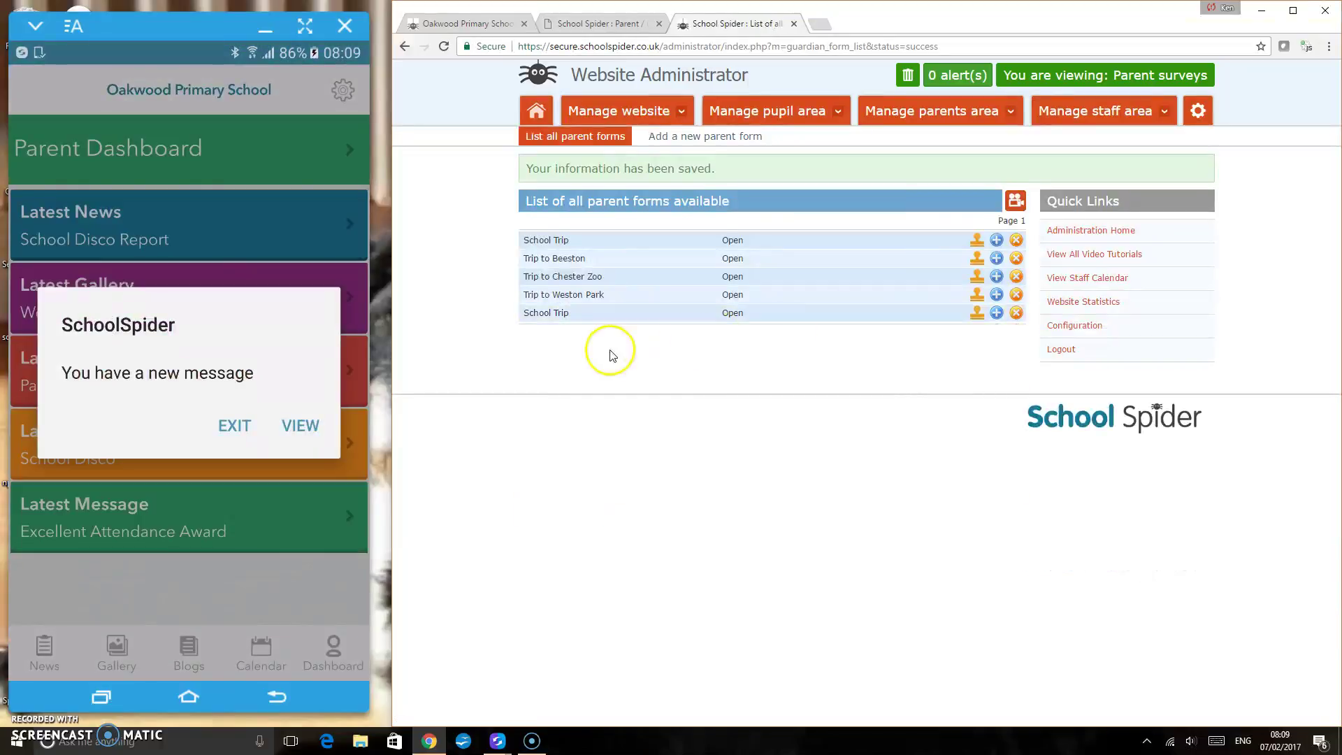
Step: Read the 'New survey' notice dated 7th Feb 2017 in the app and return to the feed
left_click(617, 23)
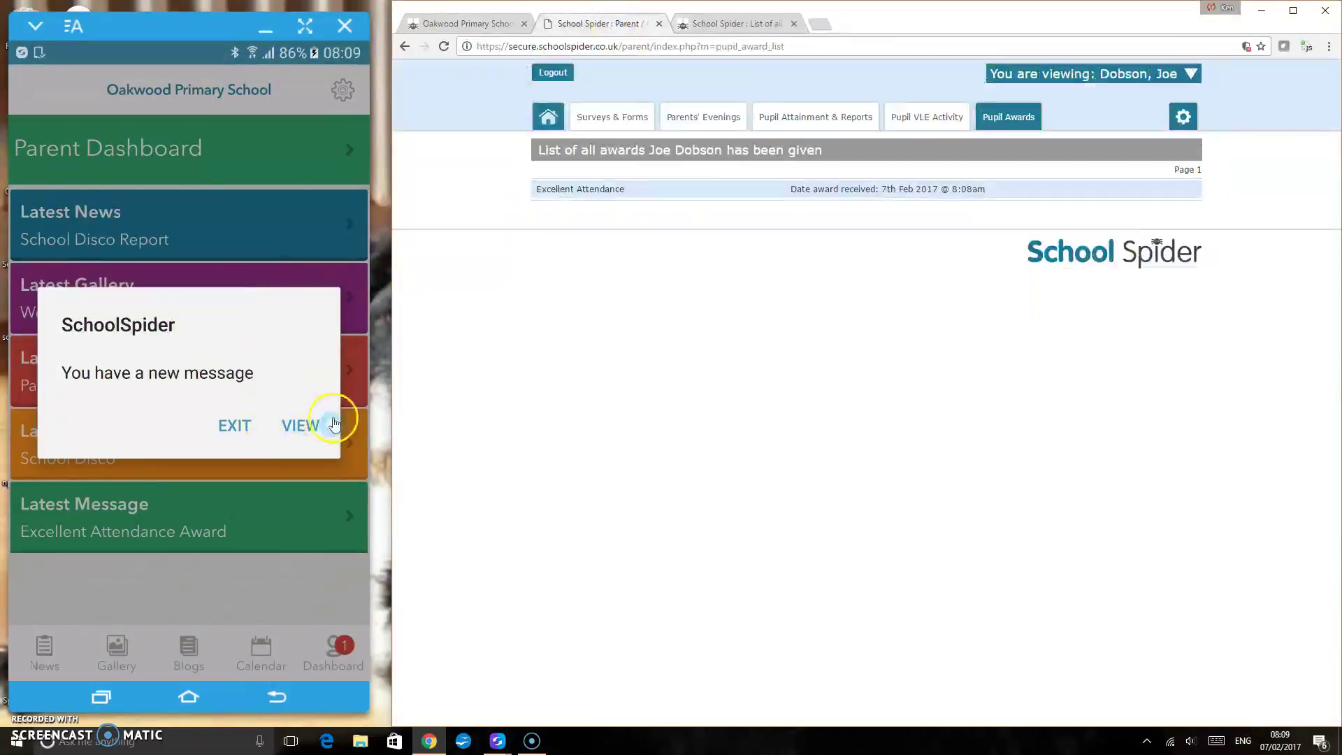
left_click(314, 446)
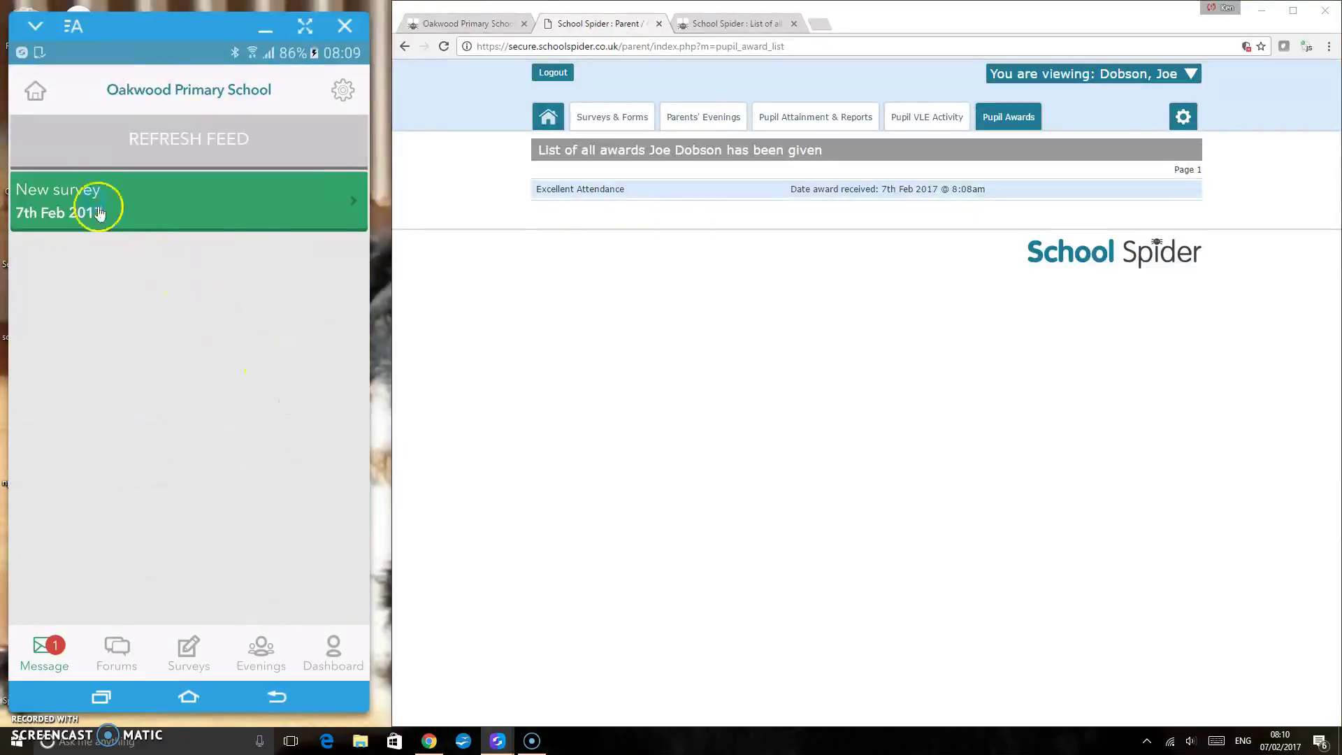
left_click(93, 197)
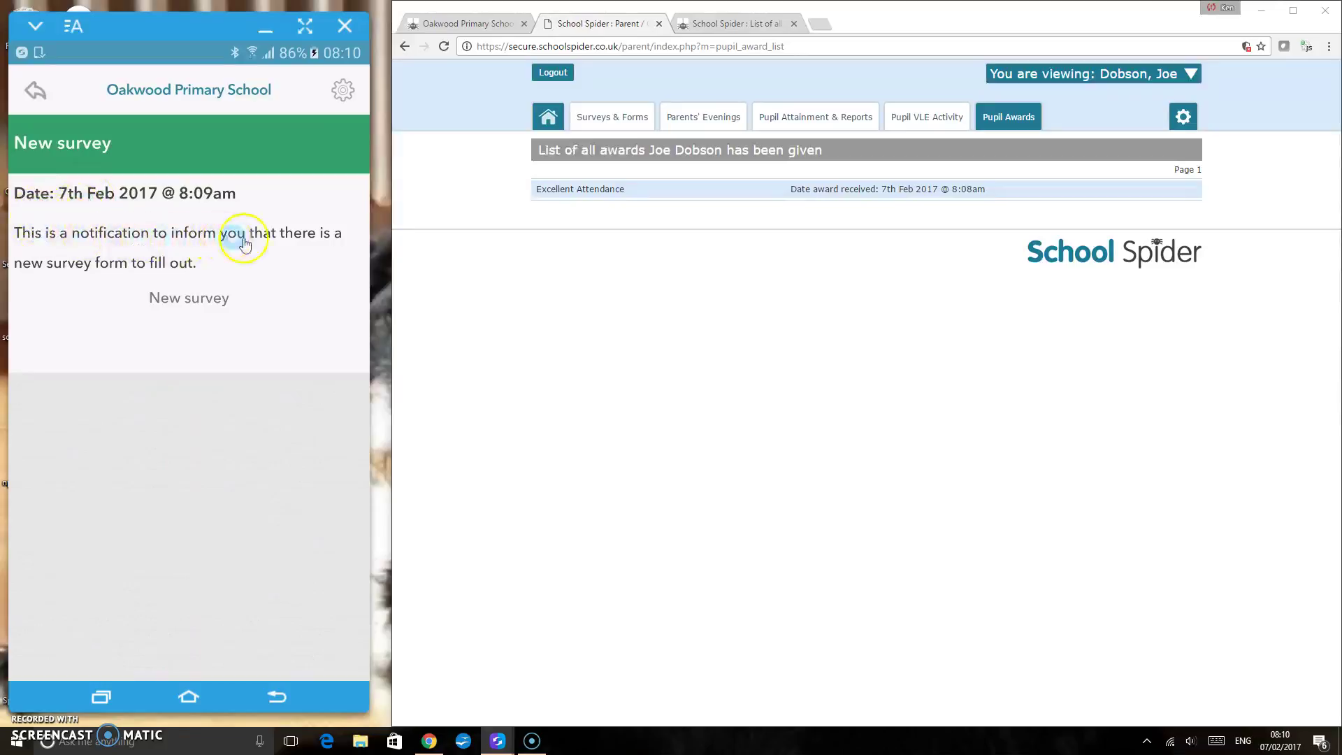
left_click(199, 297)
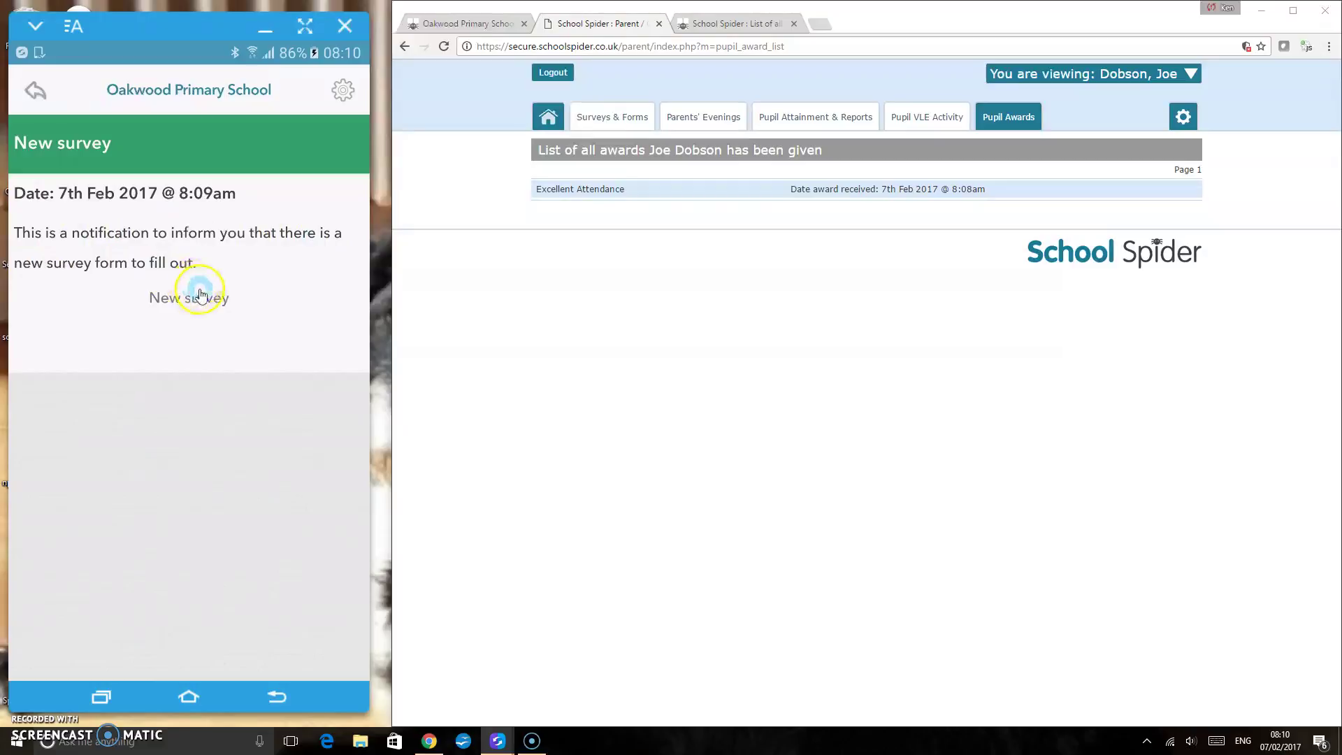
left_click(35, 92)
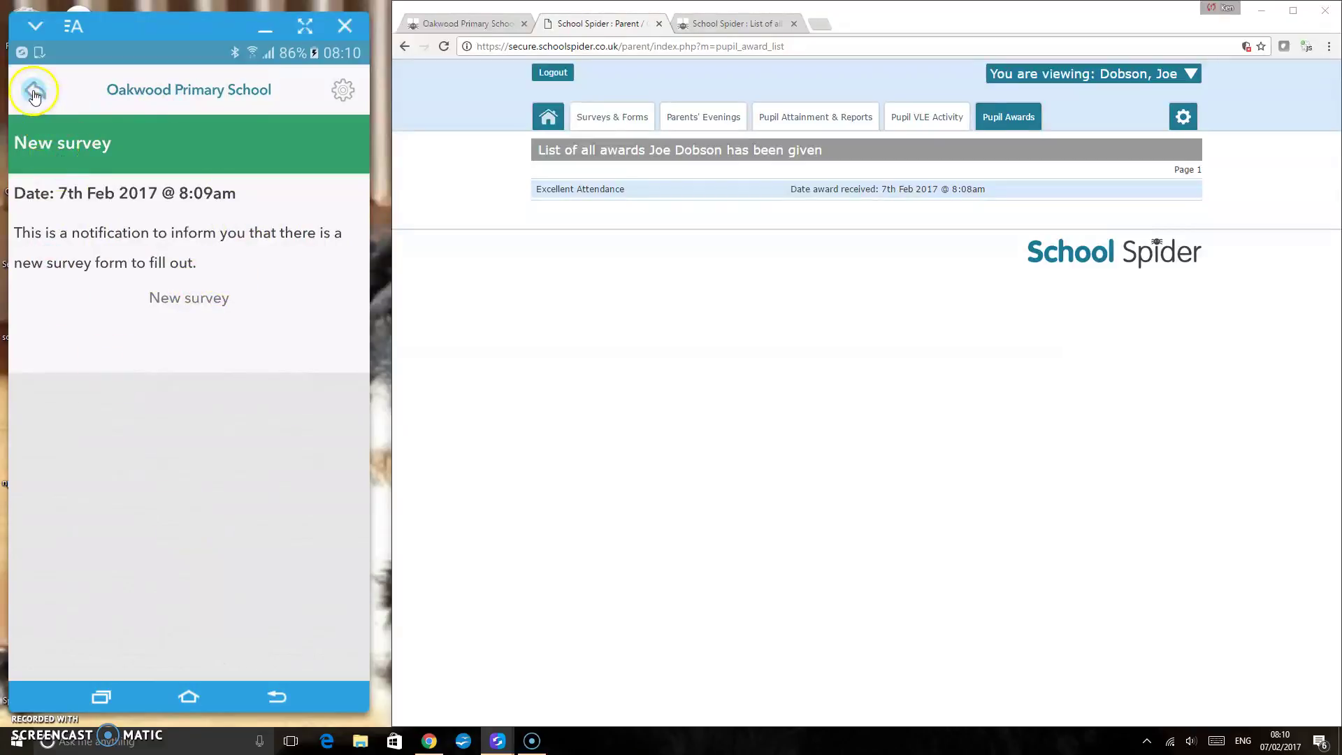
left_click(186, 653)
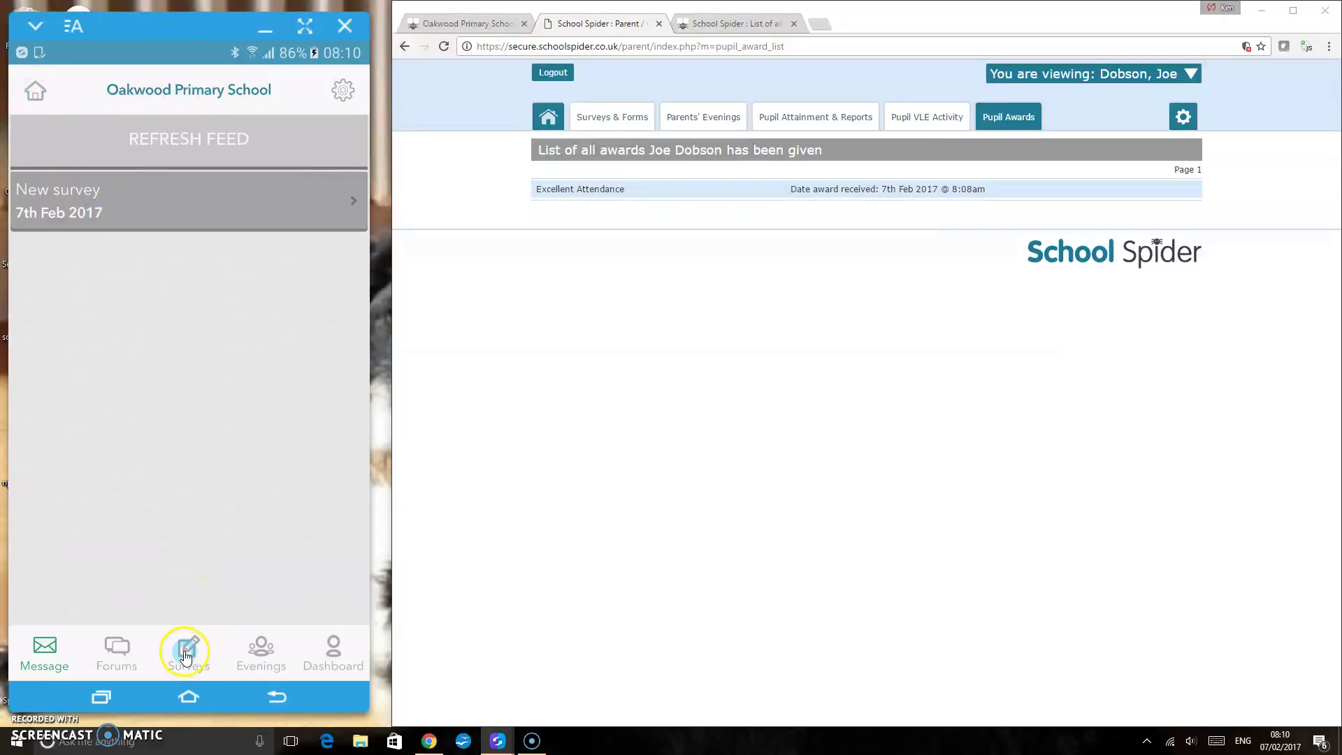
Step: Open the School Trip survey about the Chester Zoo trip from the app's Surveys list
left_click(78, 194)
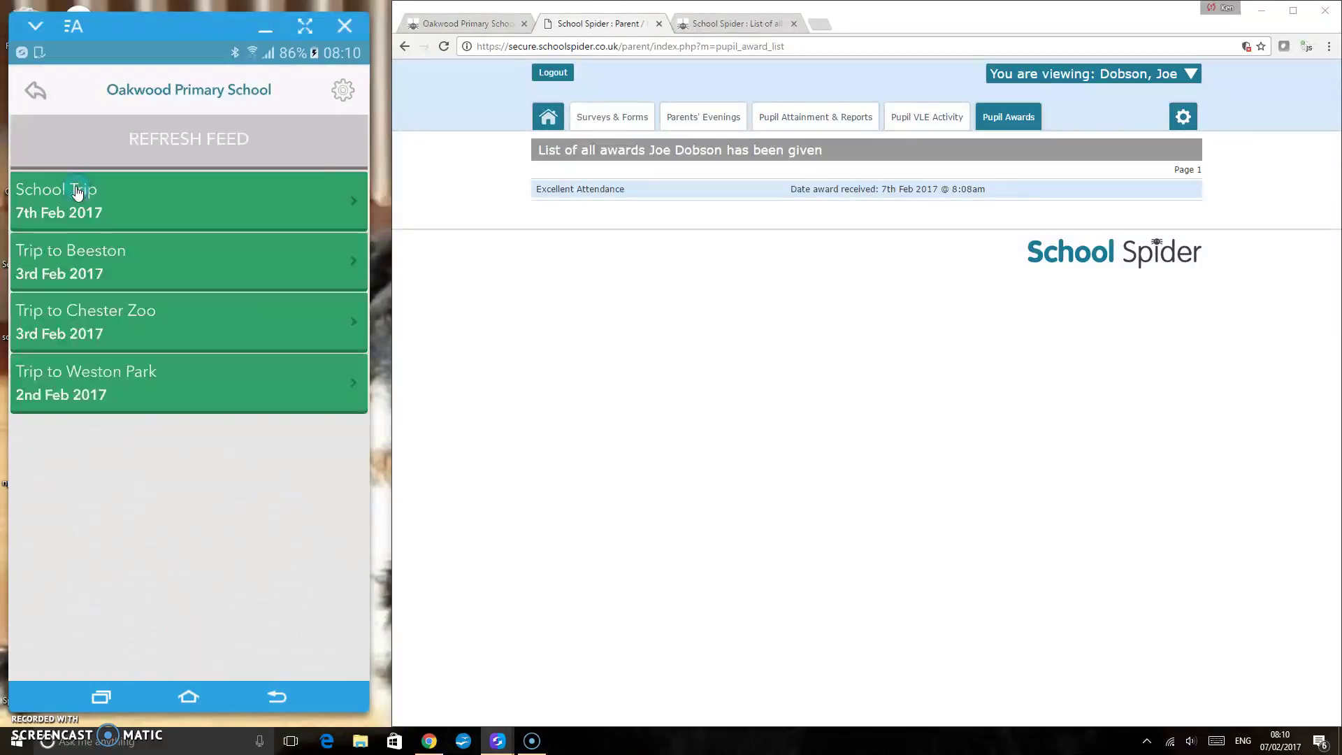
left_click(64, 210)
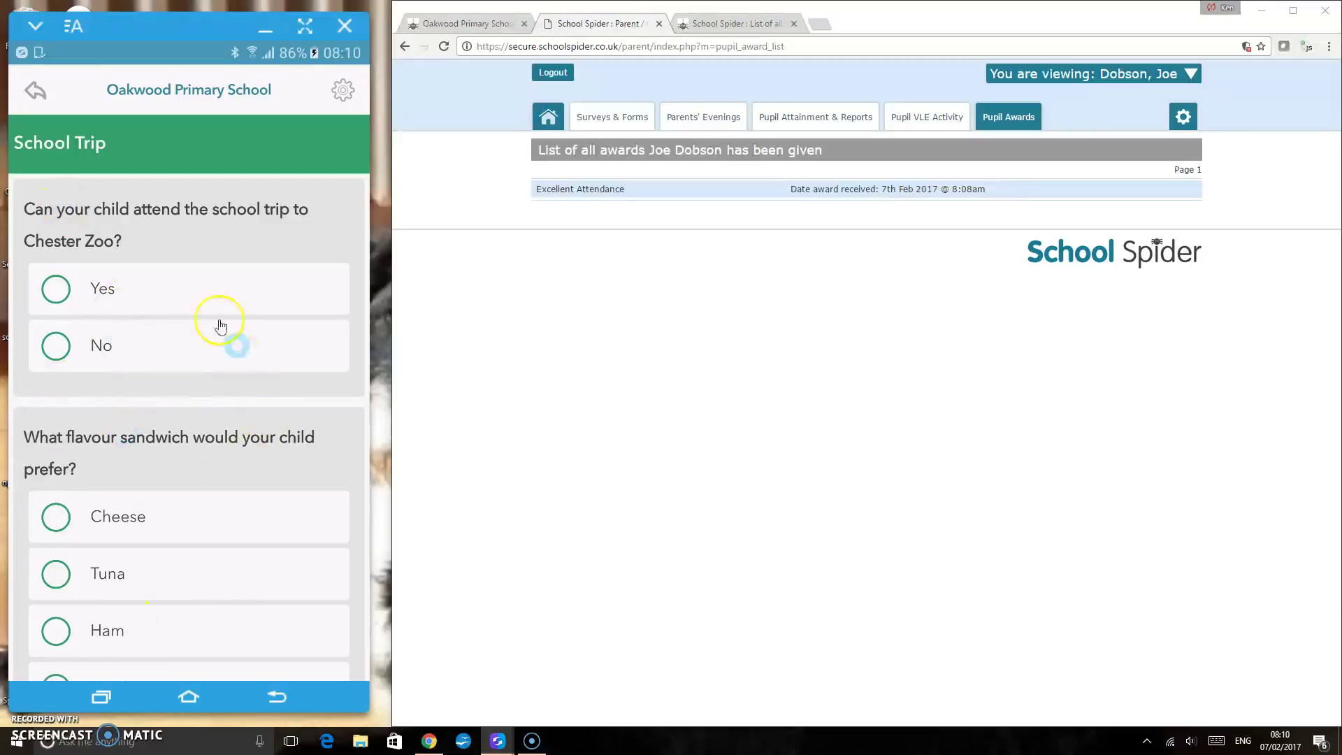
left_click(147, 506)
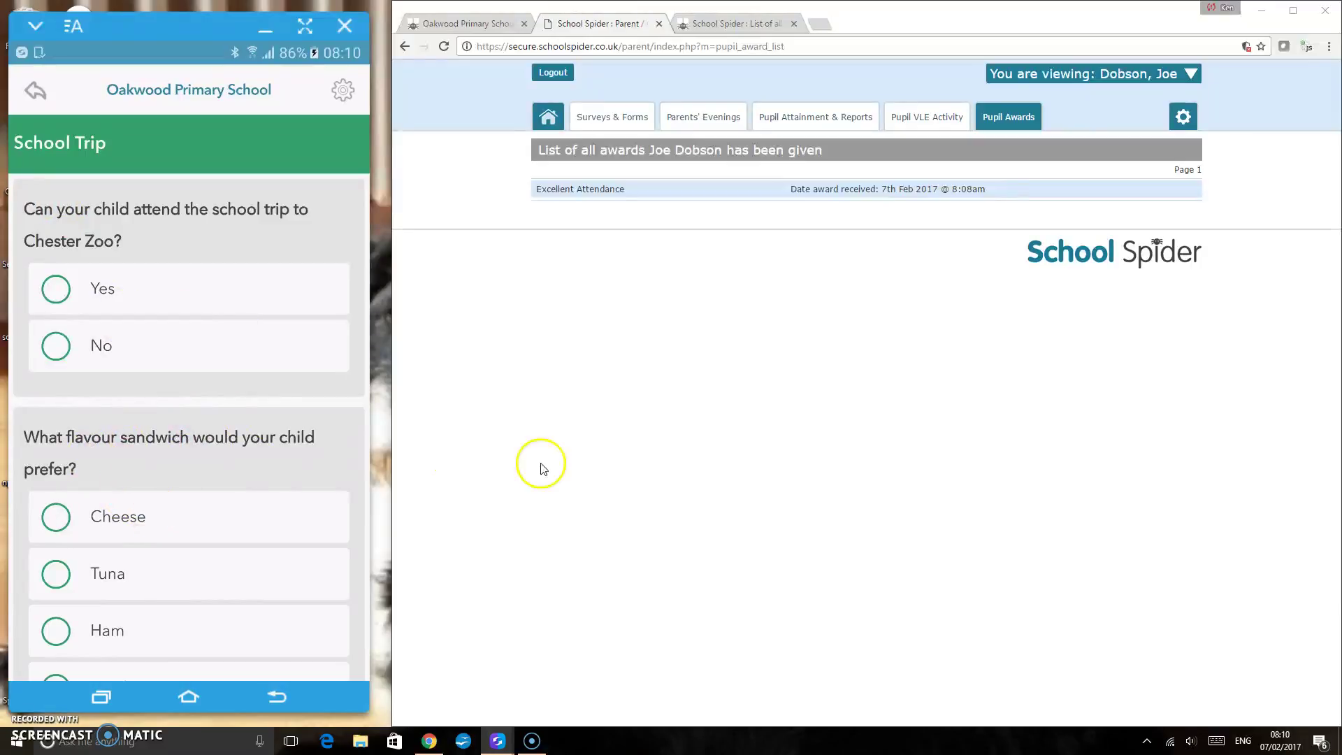
Step: Submit the School Trip form on the website with Yes for Chester Zoo and Tuna sandwich
left_click(615, 119)
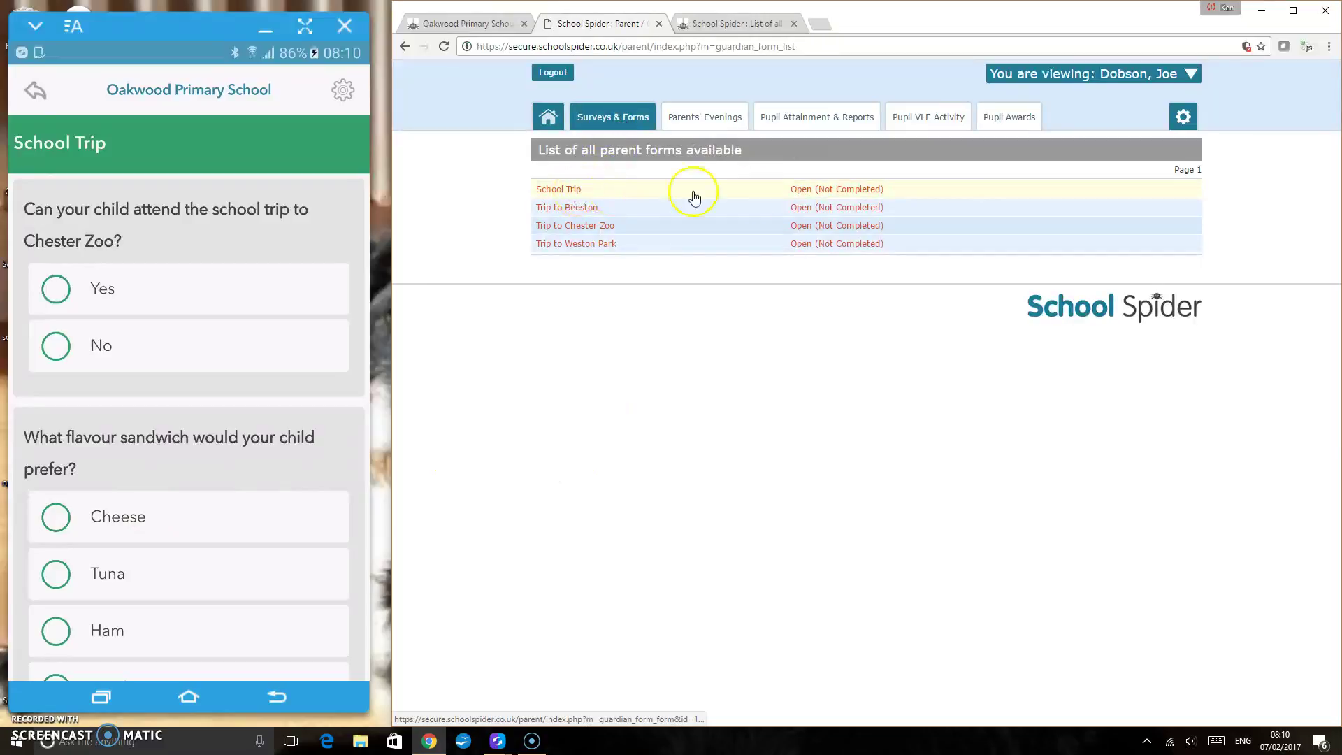
left_click(799, 194)
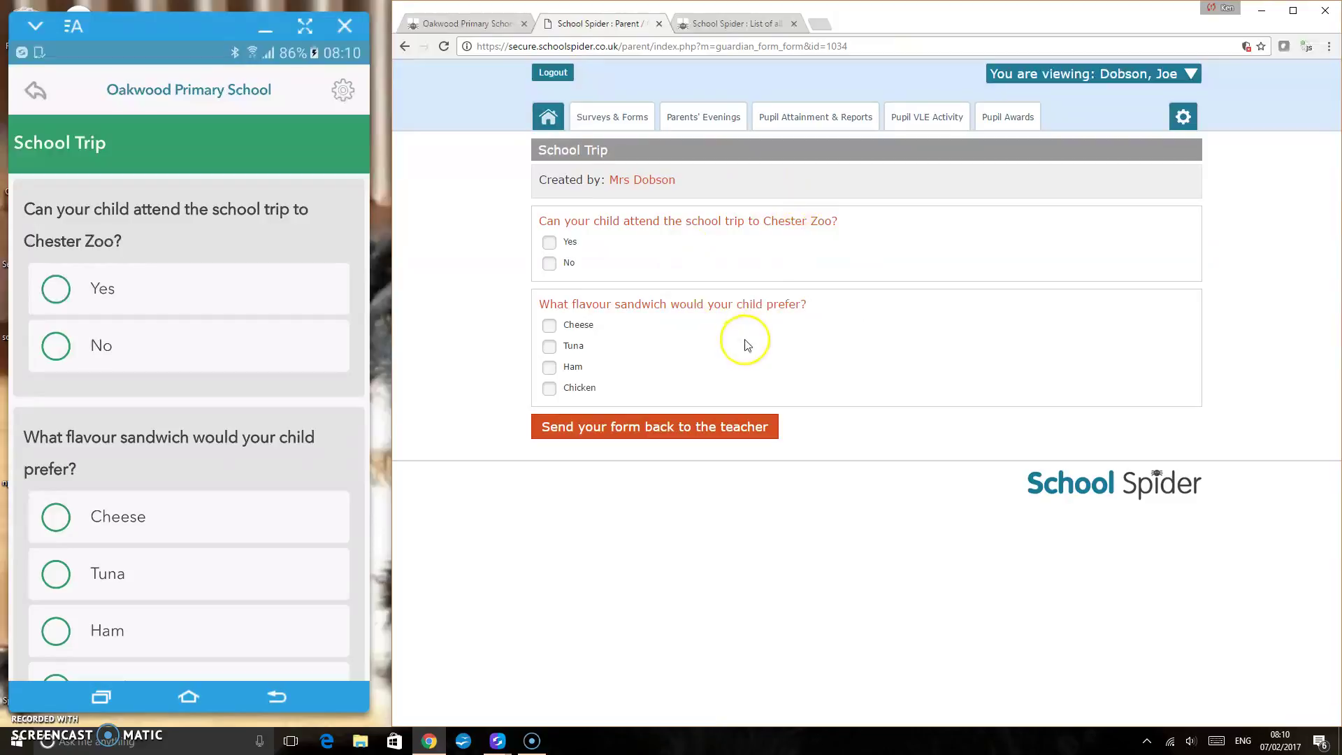
left_click(219, 272)
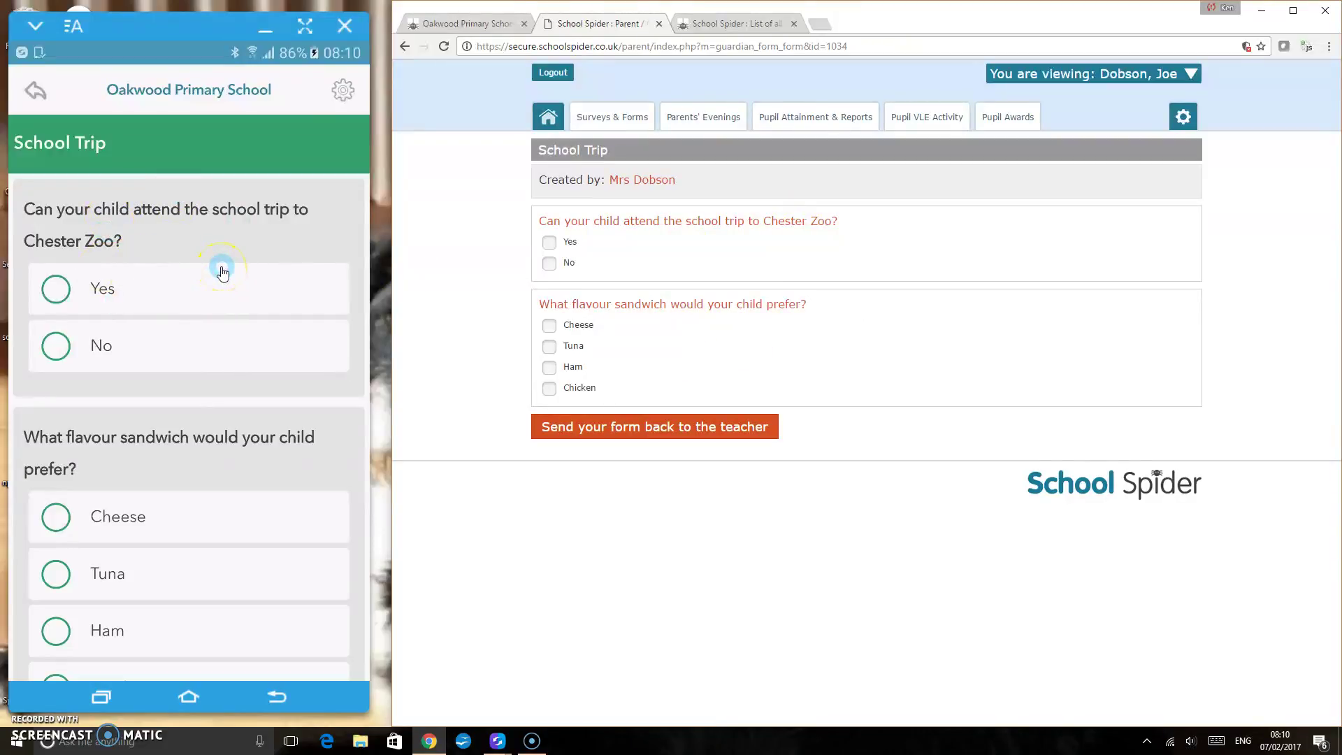
left_click(228, 273)
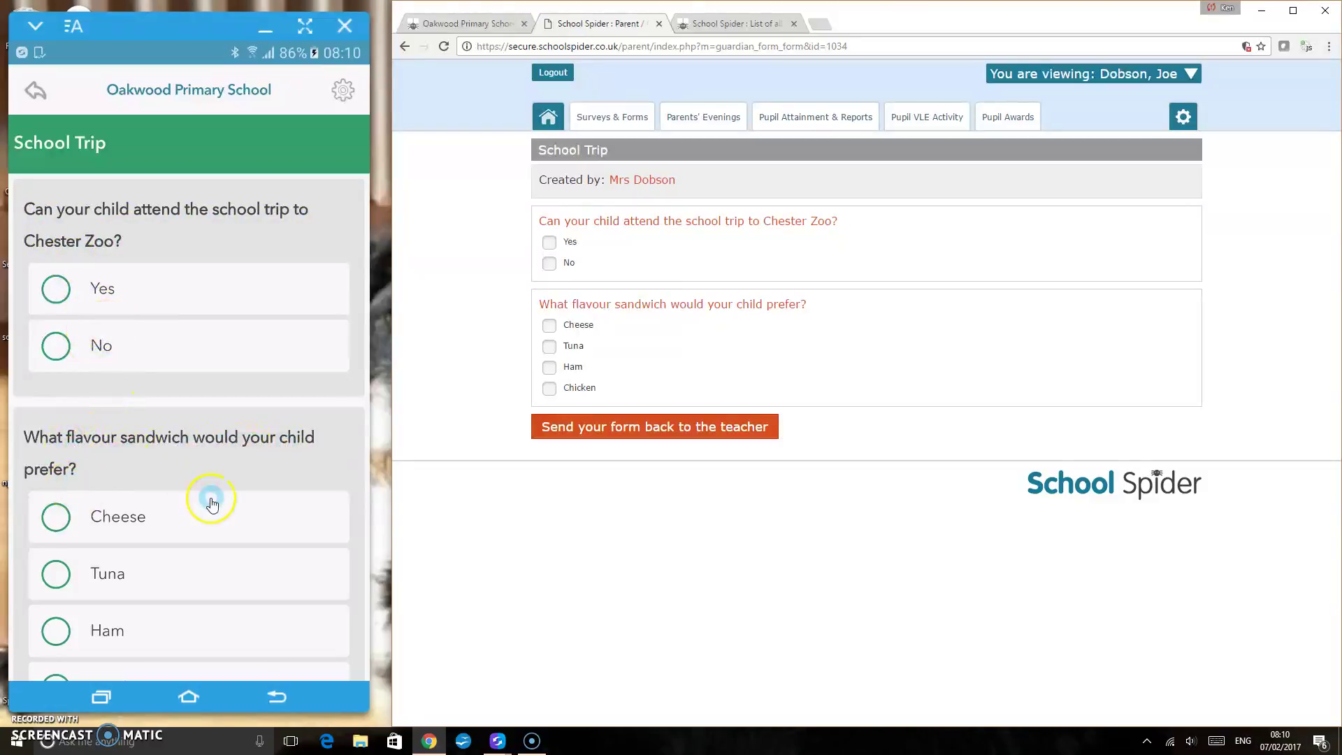
scroll(209, 498, "down", 3)
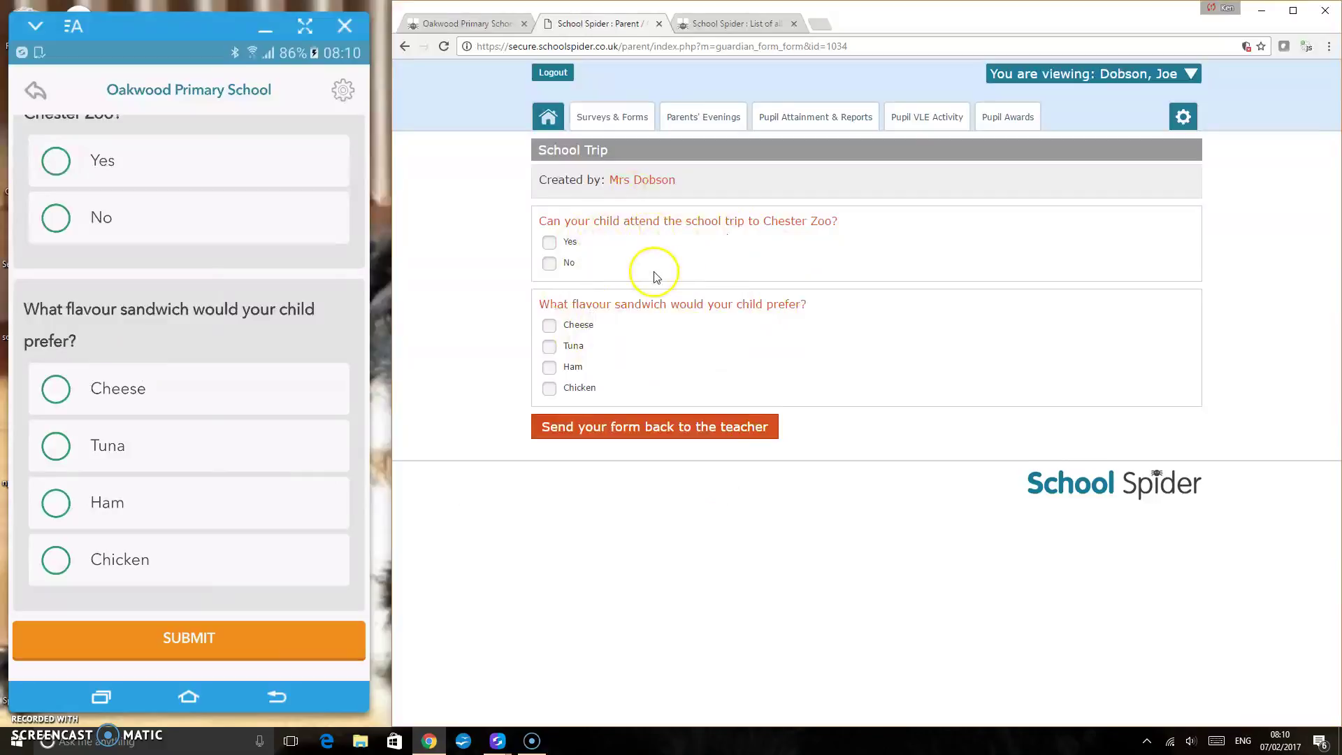
left_click(649, 429)
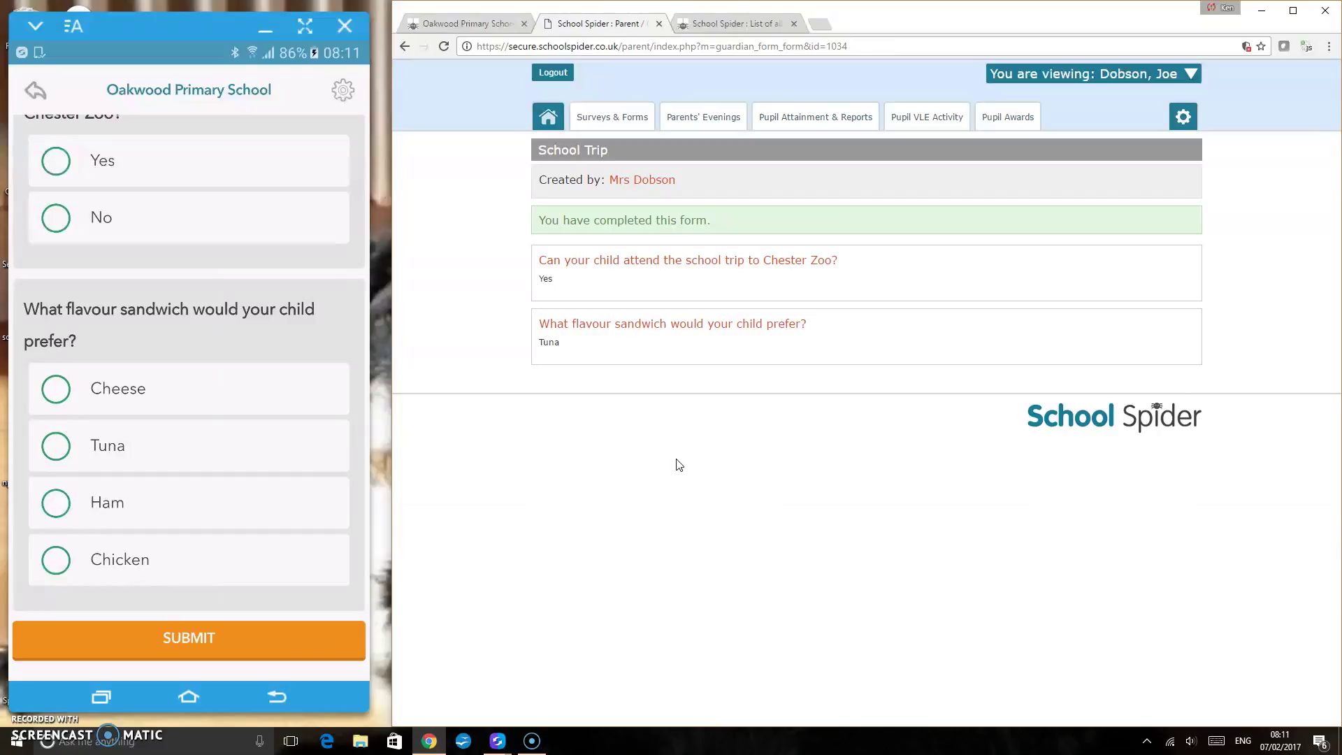
Step: Bring the app back to Oakwood Primary School's dashboard and check the Latest News and Gallery tiles
left_click(38, 92)
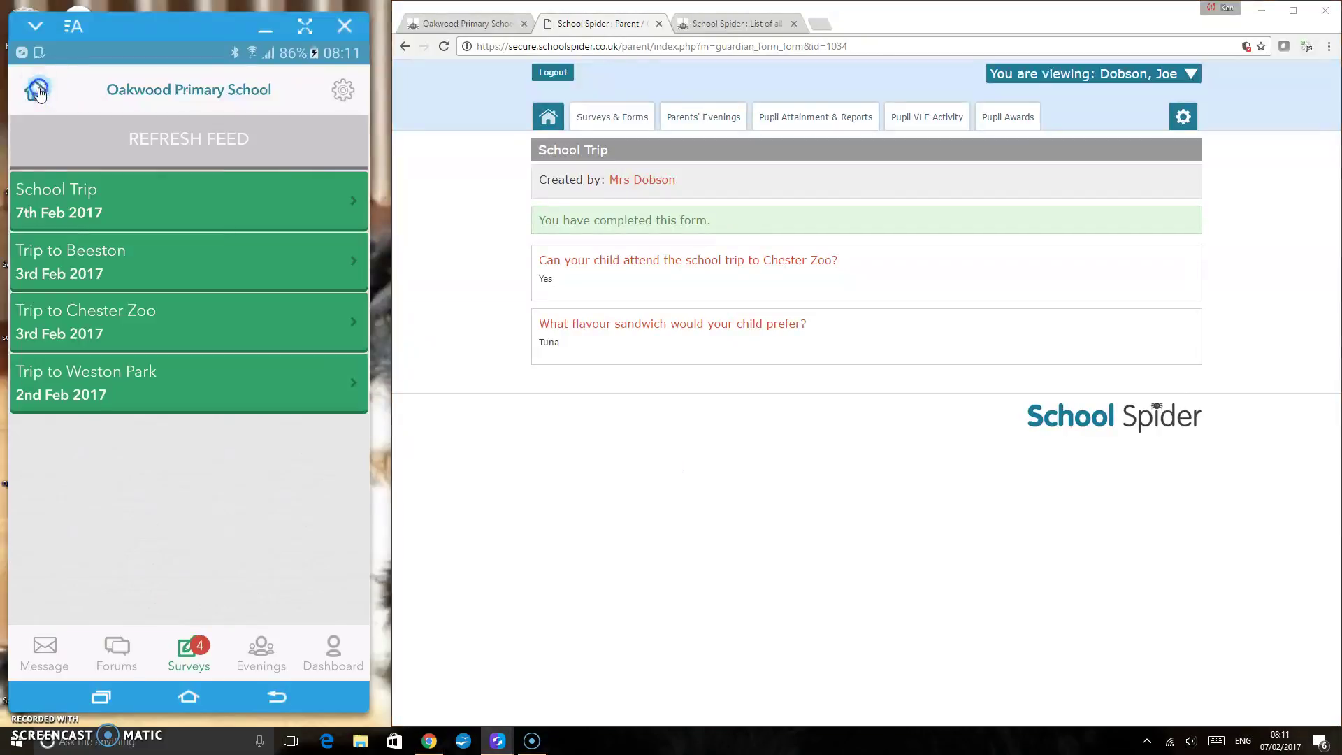
left_click(38, 91)
left_click(191, 236)
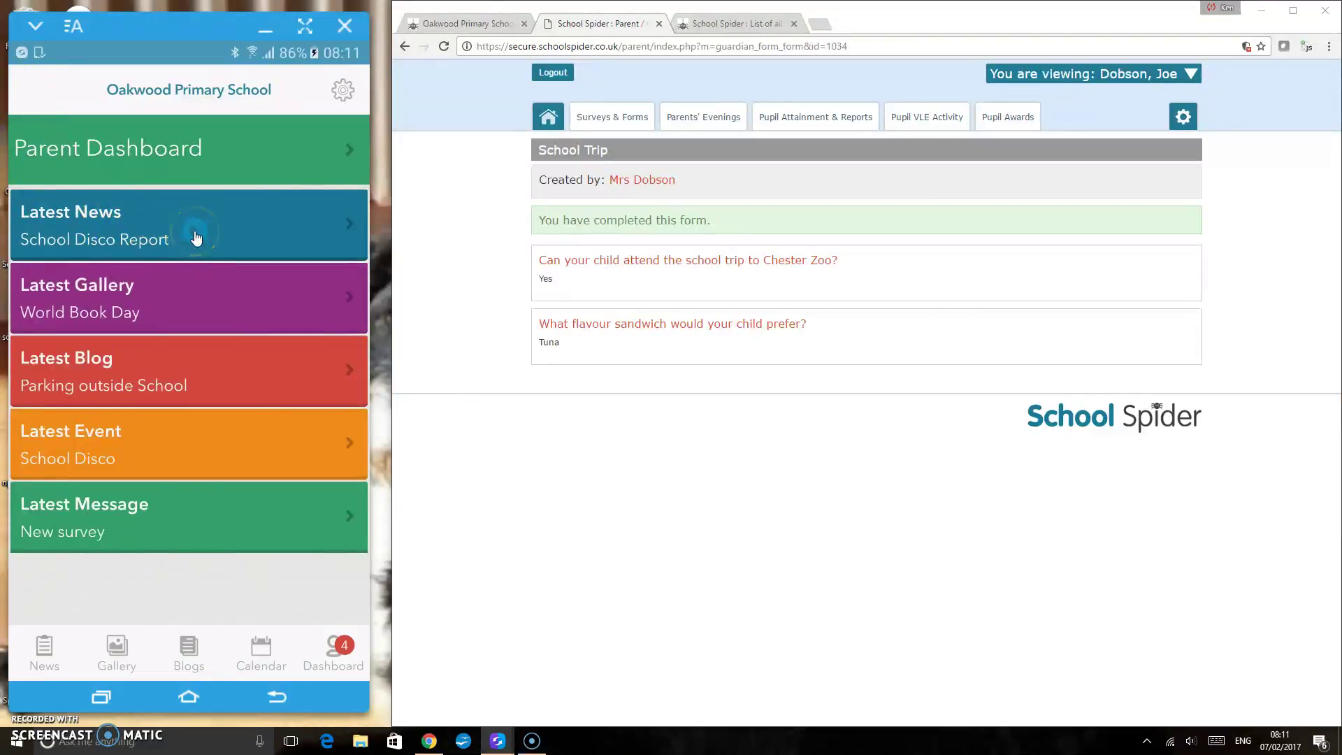
left_click(213, 238)
left_click(178, 288)
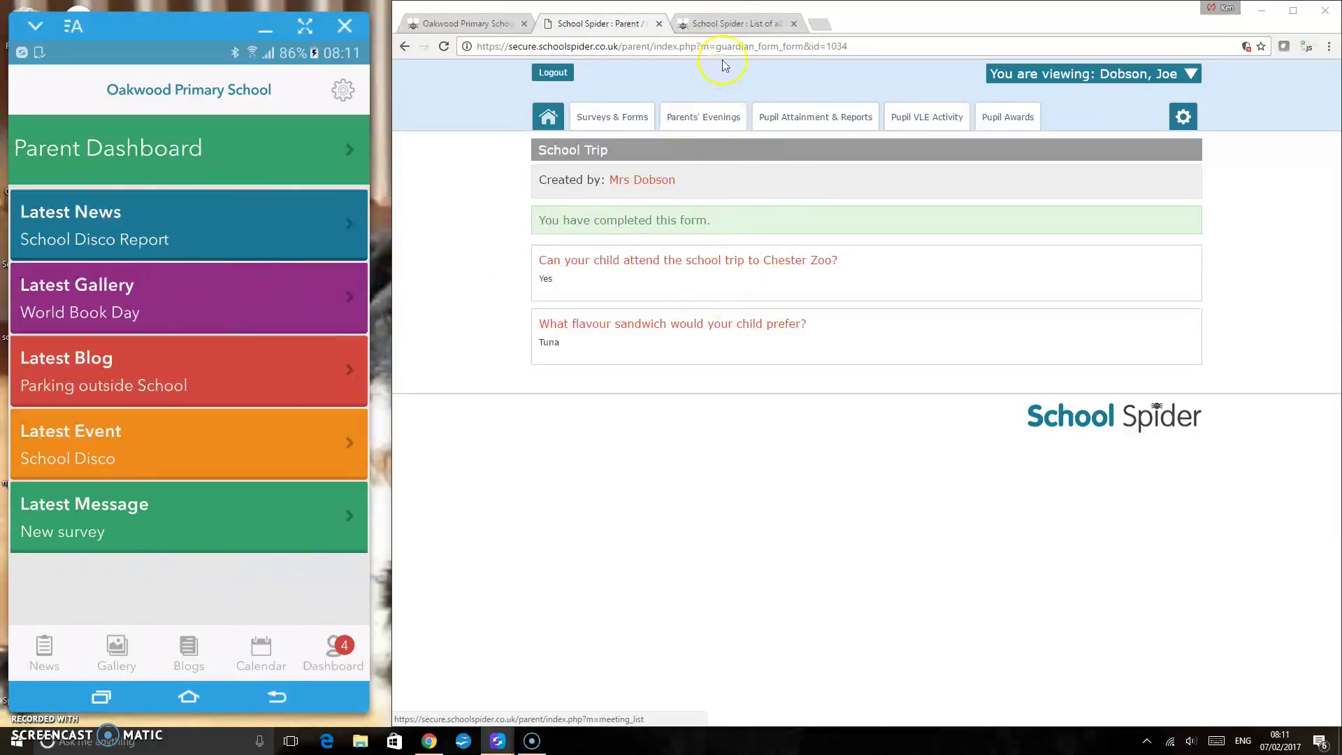
Step: As administrator, edit the Year 1 February parents' evening and publish it
left_click(728, 23)
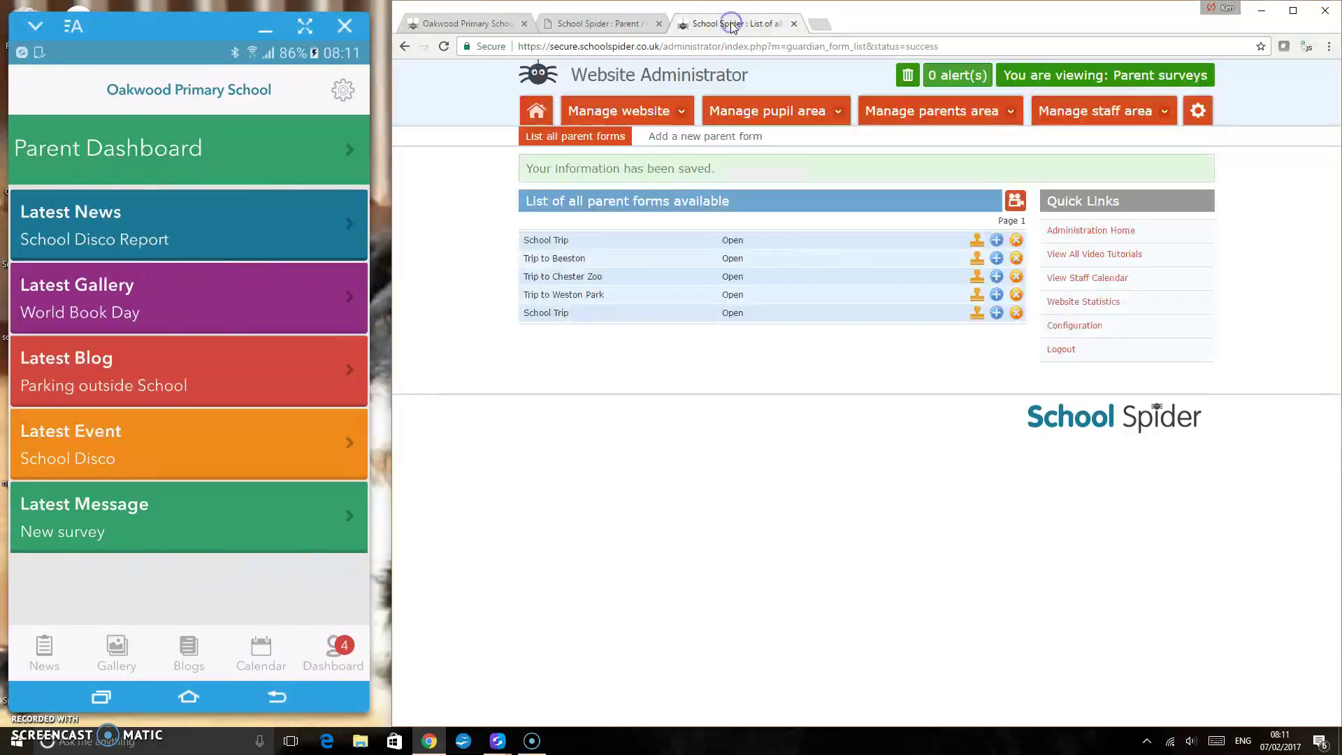
left_click(960, 117)
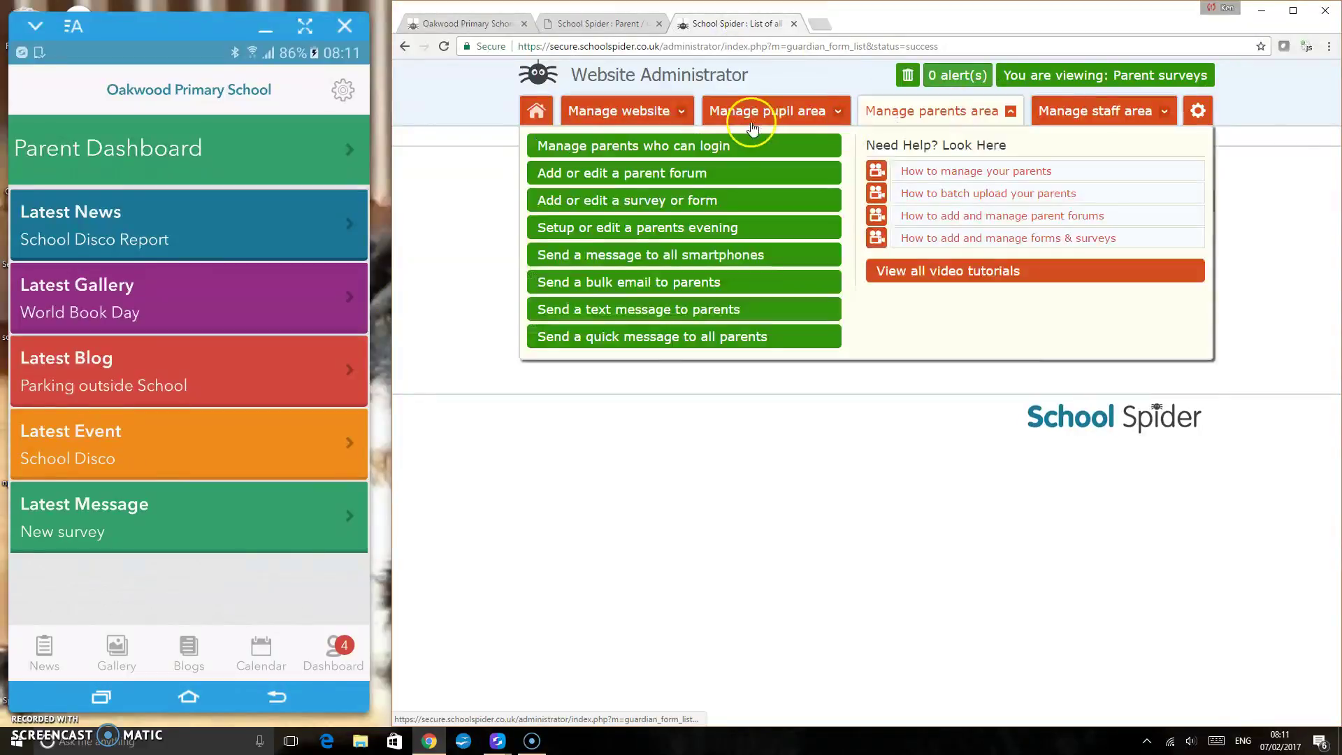
left_click(727, 231)
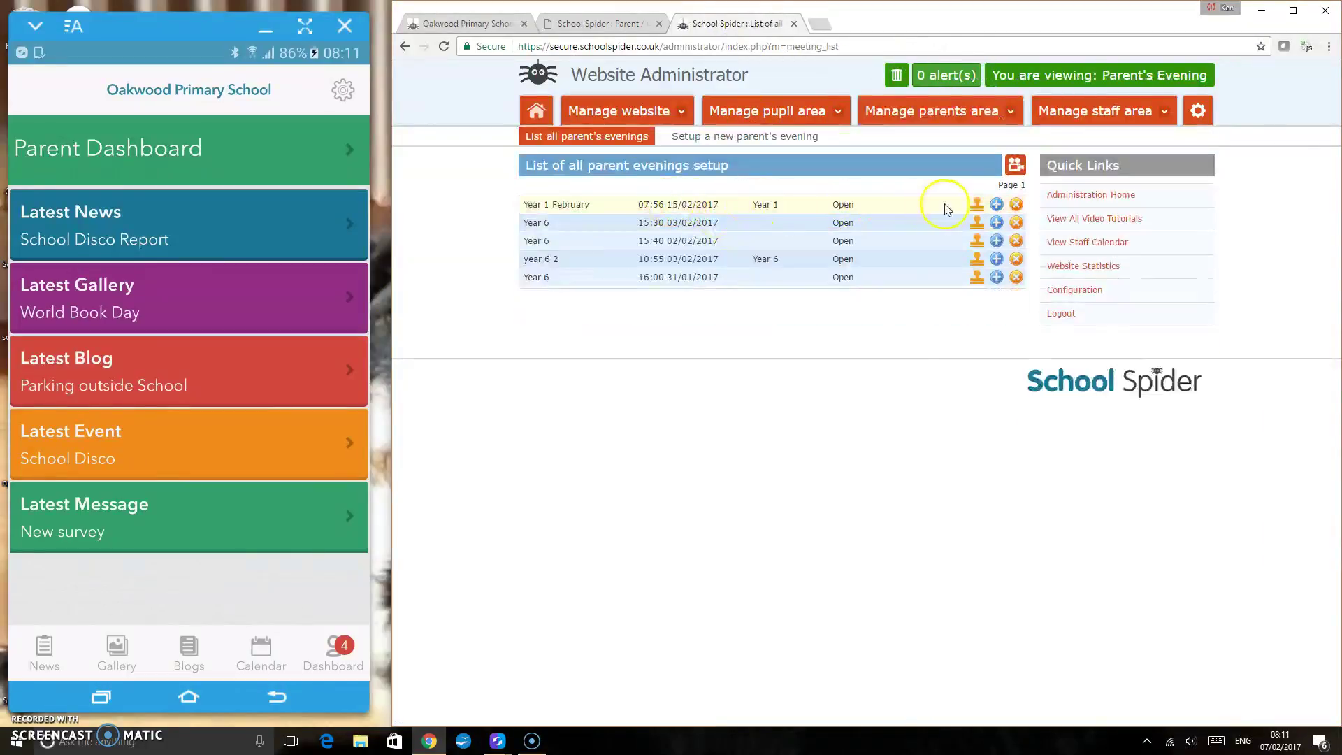
left_click(996, 204)
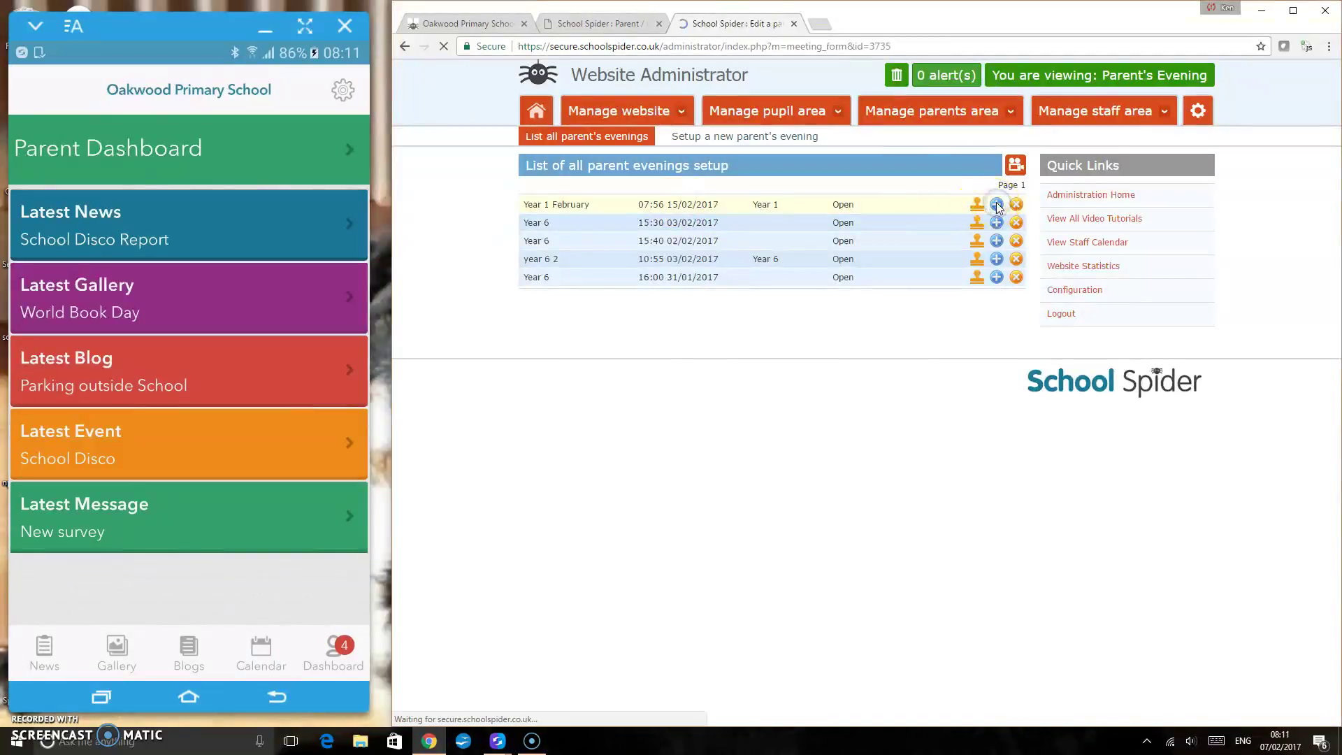
left_click(878, 345)
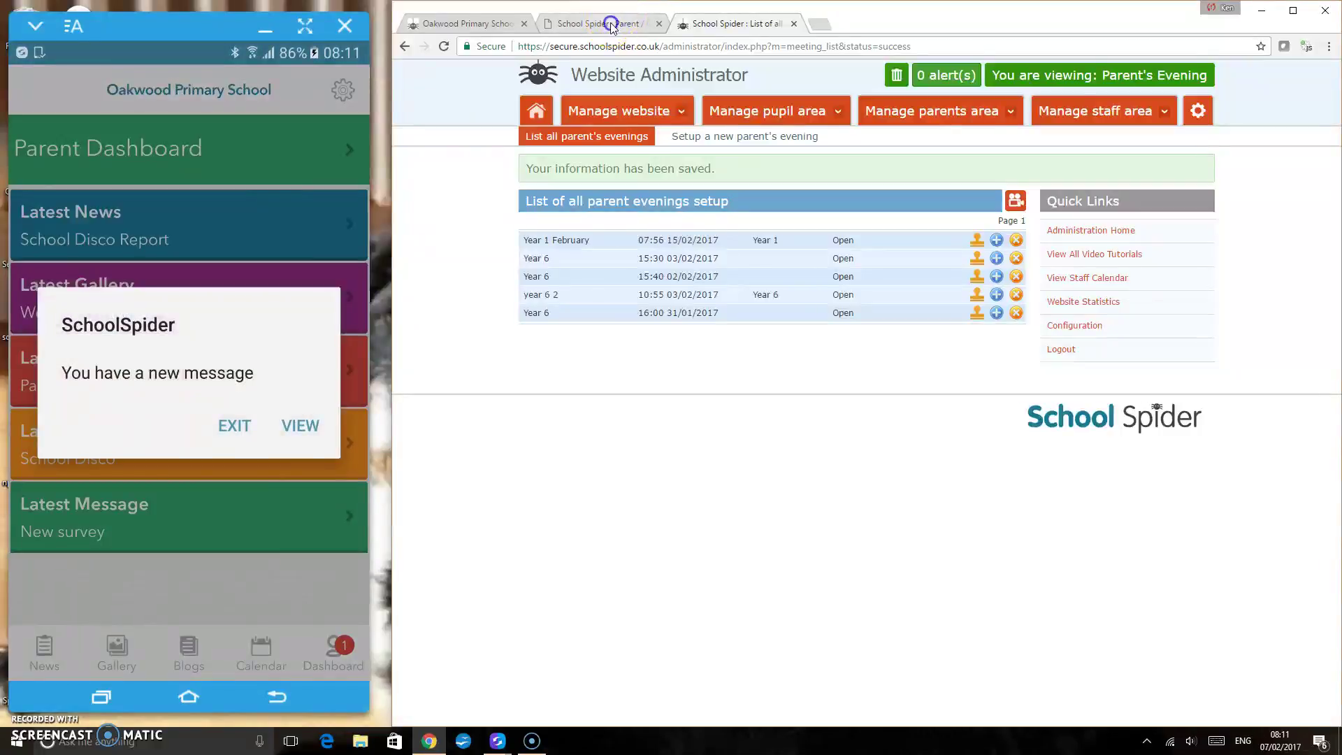
Step: Read the 'New parents' evening' notice in the app and open the Year 1 February slots
left_click(611, 26)
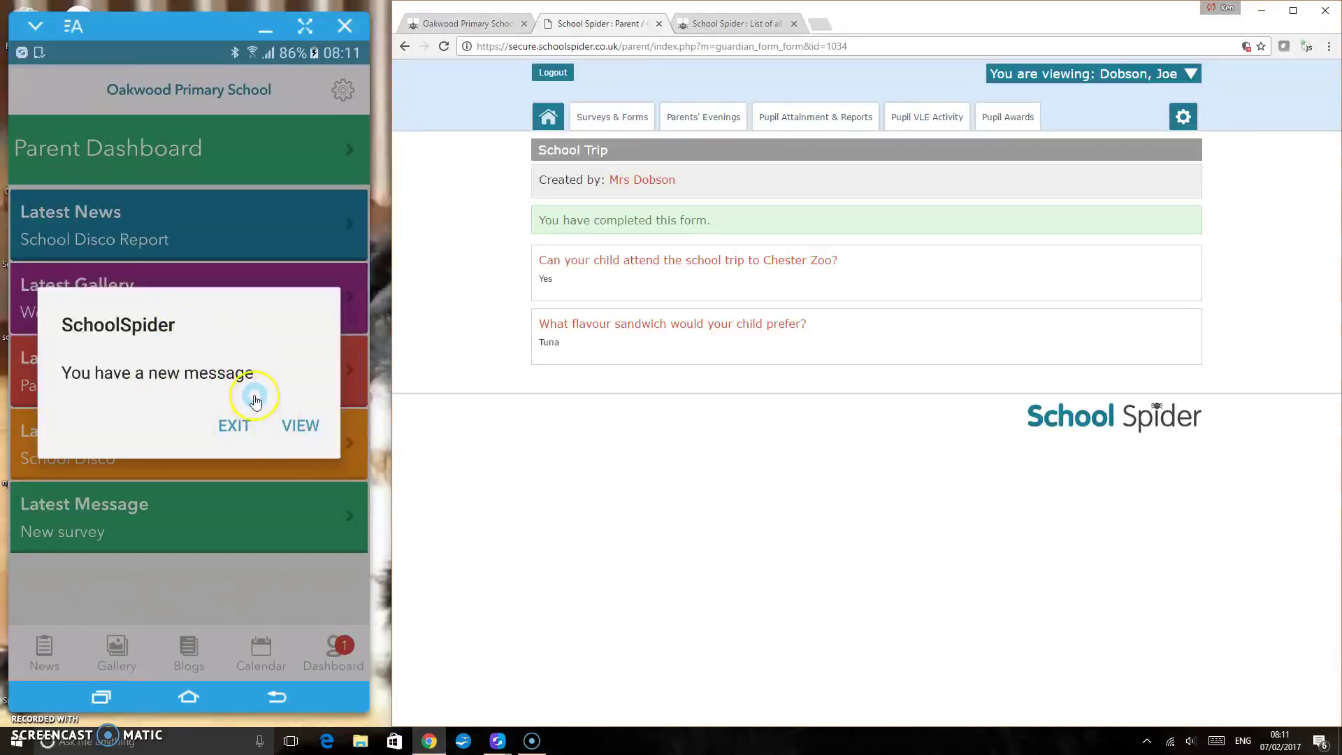
left_click(299, 424)
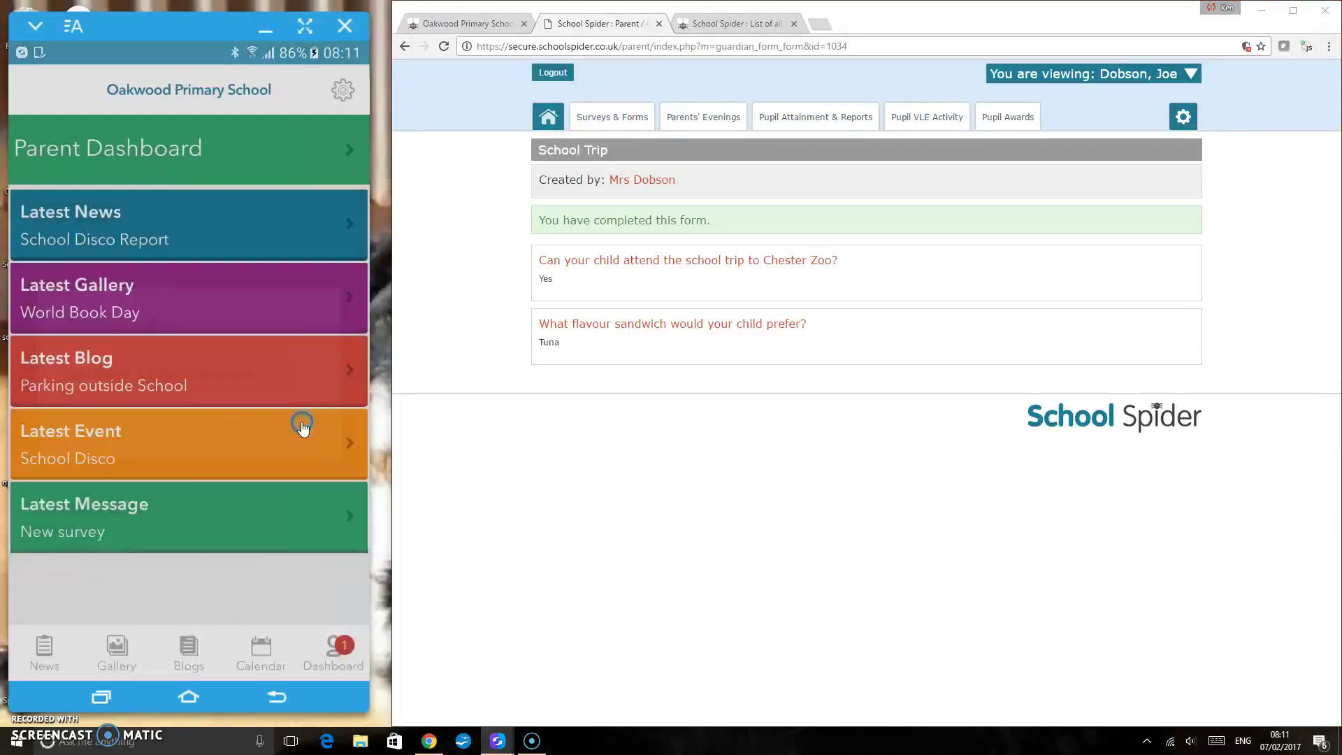
left_click(165, 189)
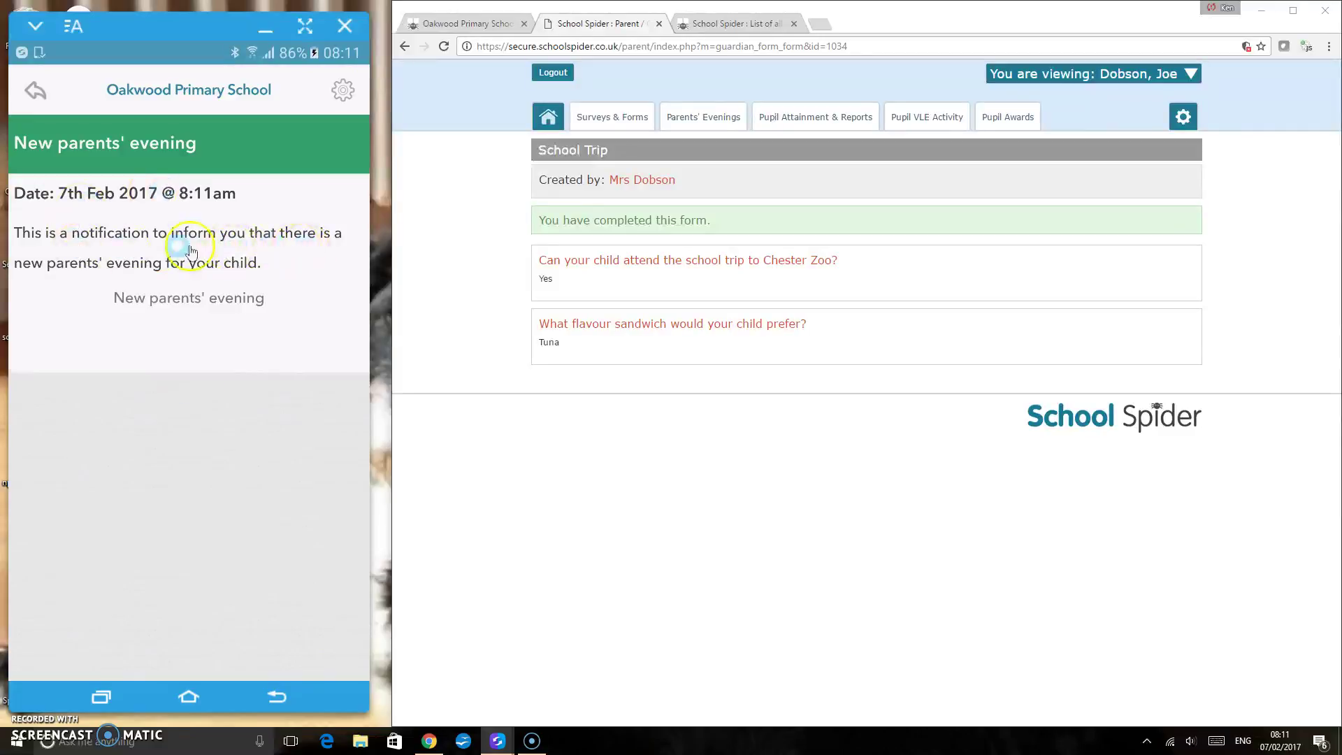
left_click(35, 90)
left_click(263, 647)
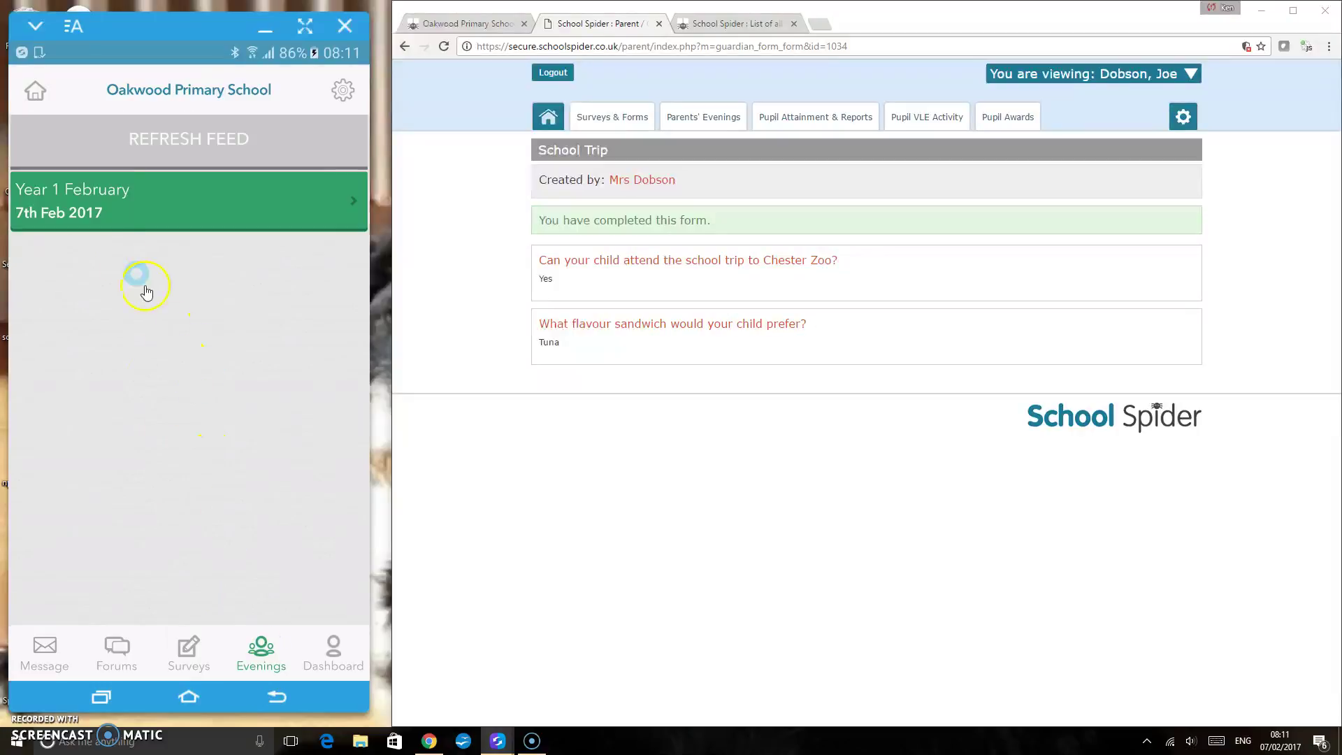
left_click(96, 204)
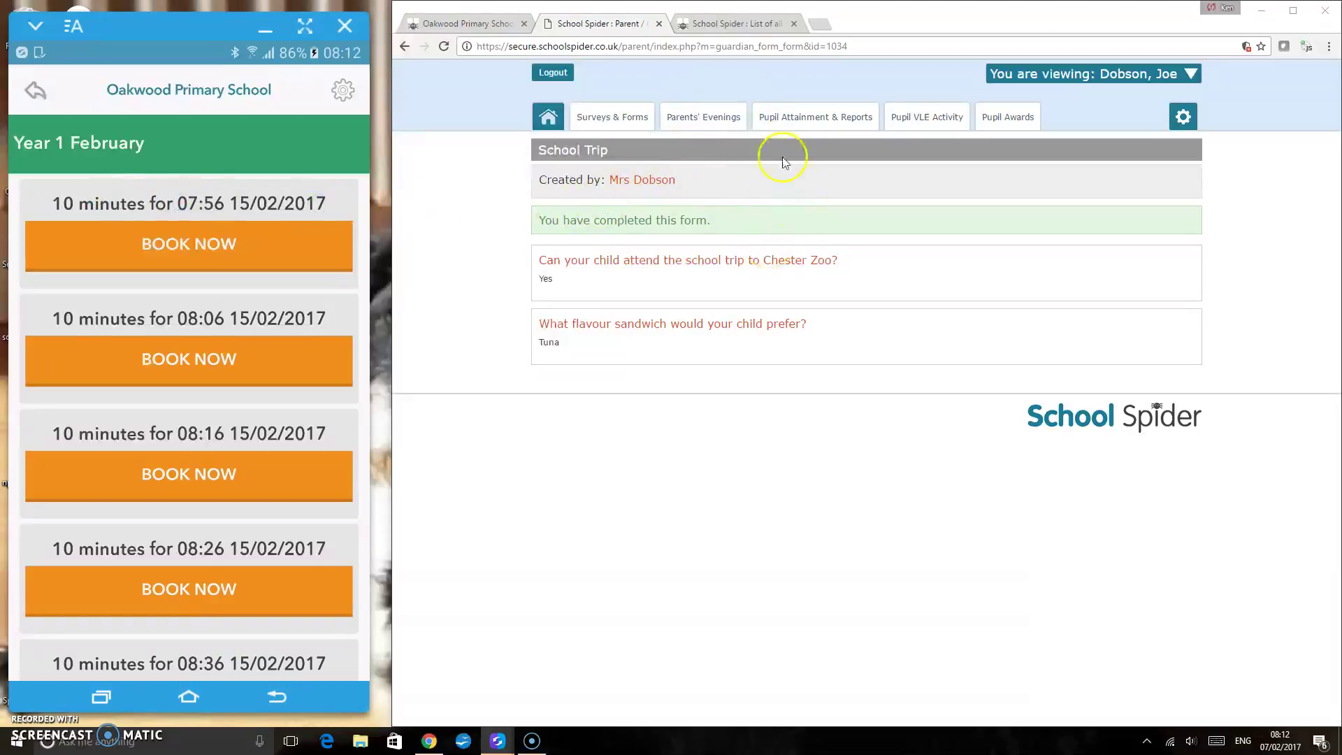
Step: Book the 09:36 Year 1 February slot on 15/02/2017, then return to the evenings feed
left_click(704, 117)
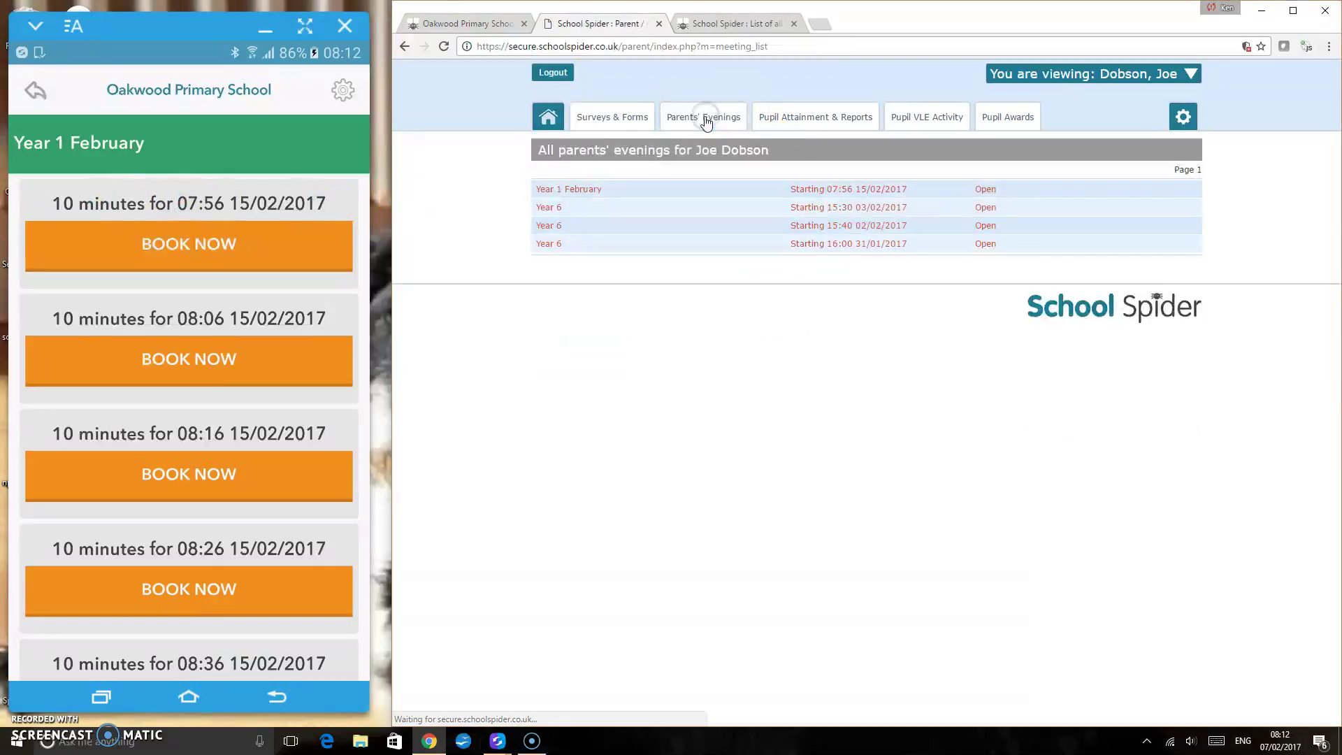
left_click(854, 189)
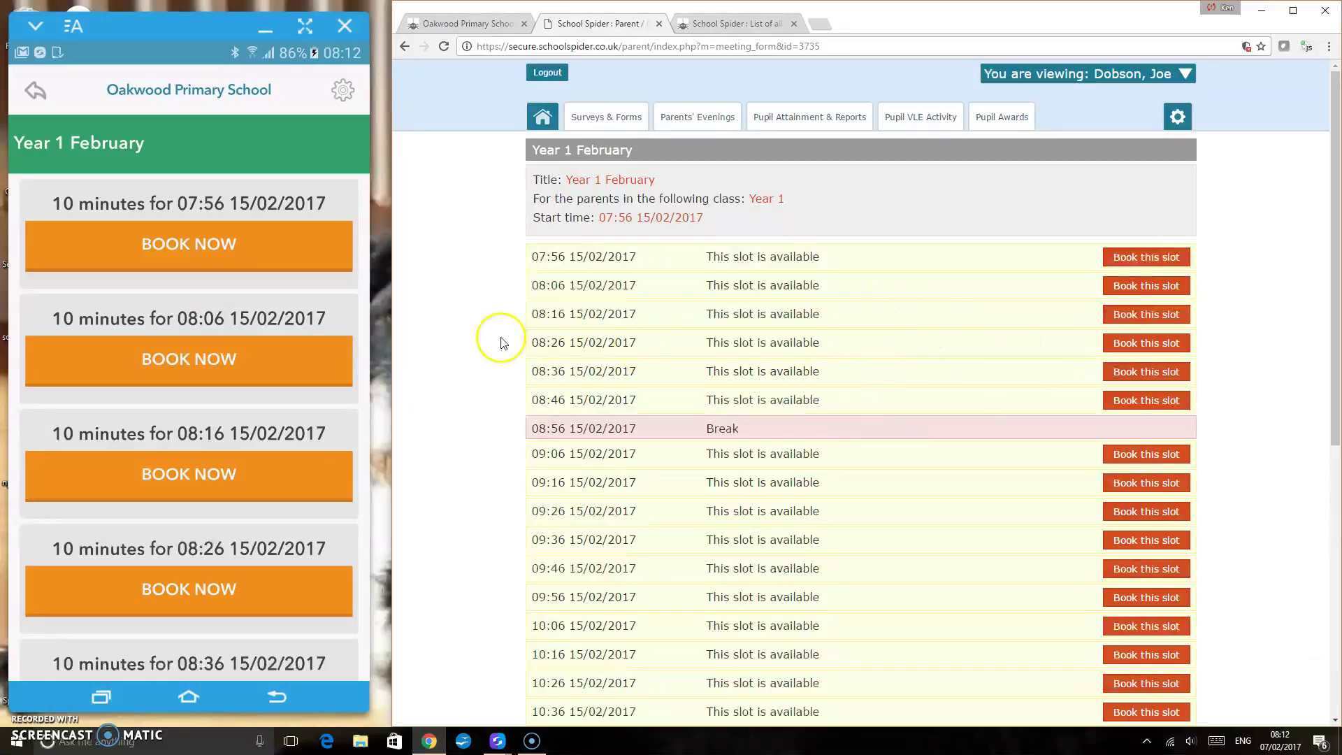
left_click(223, 477)
scroll(224, 469, "down", 5)
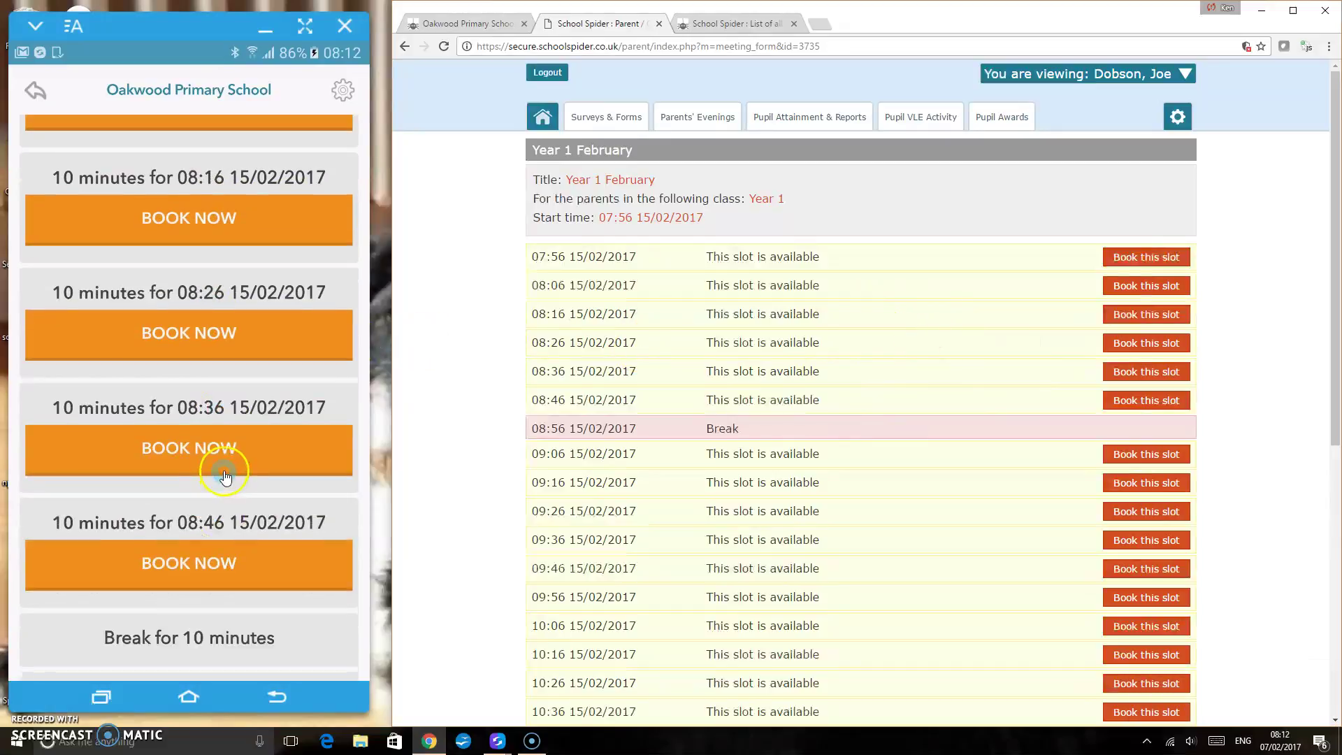
scroll(253, 480, "down", 3)
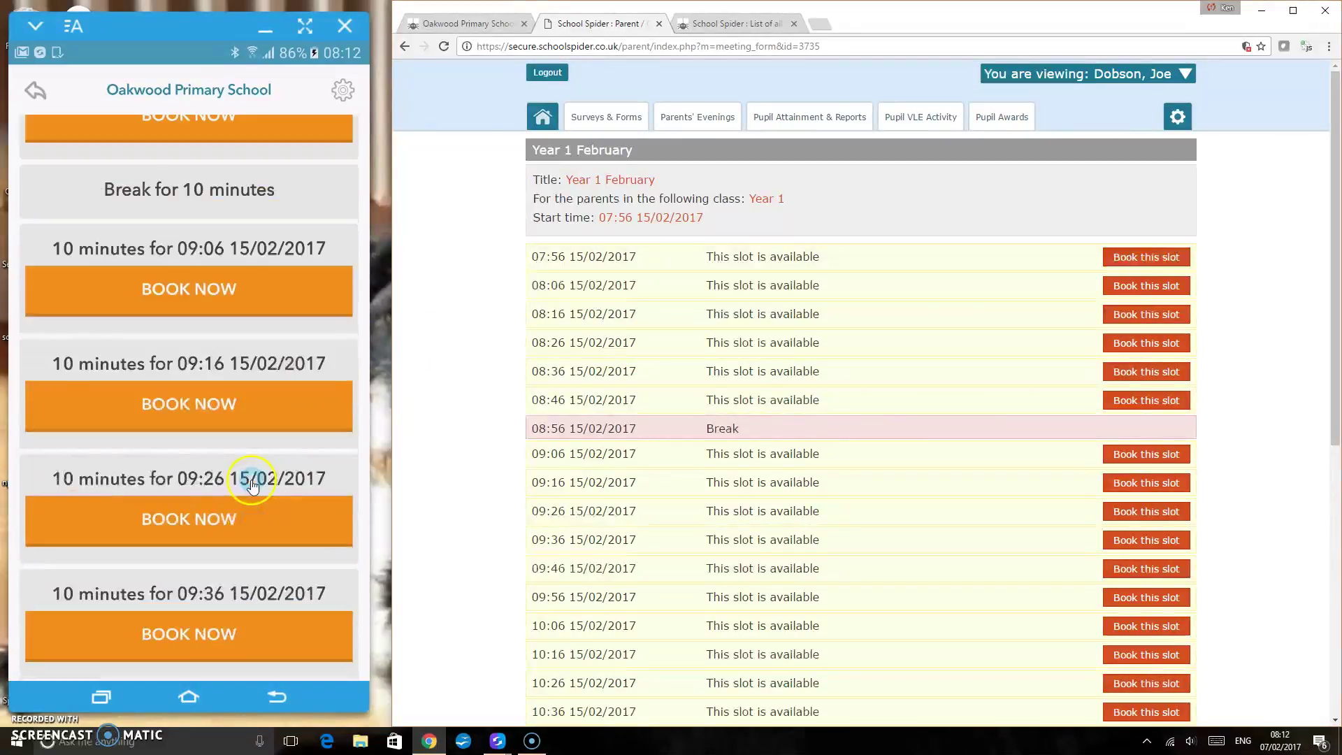
left_click(208, 572)
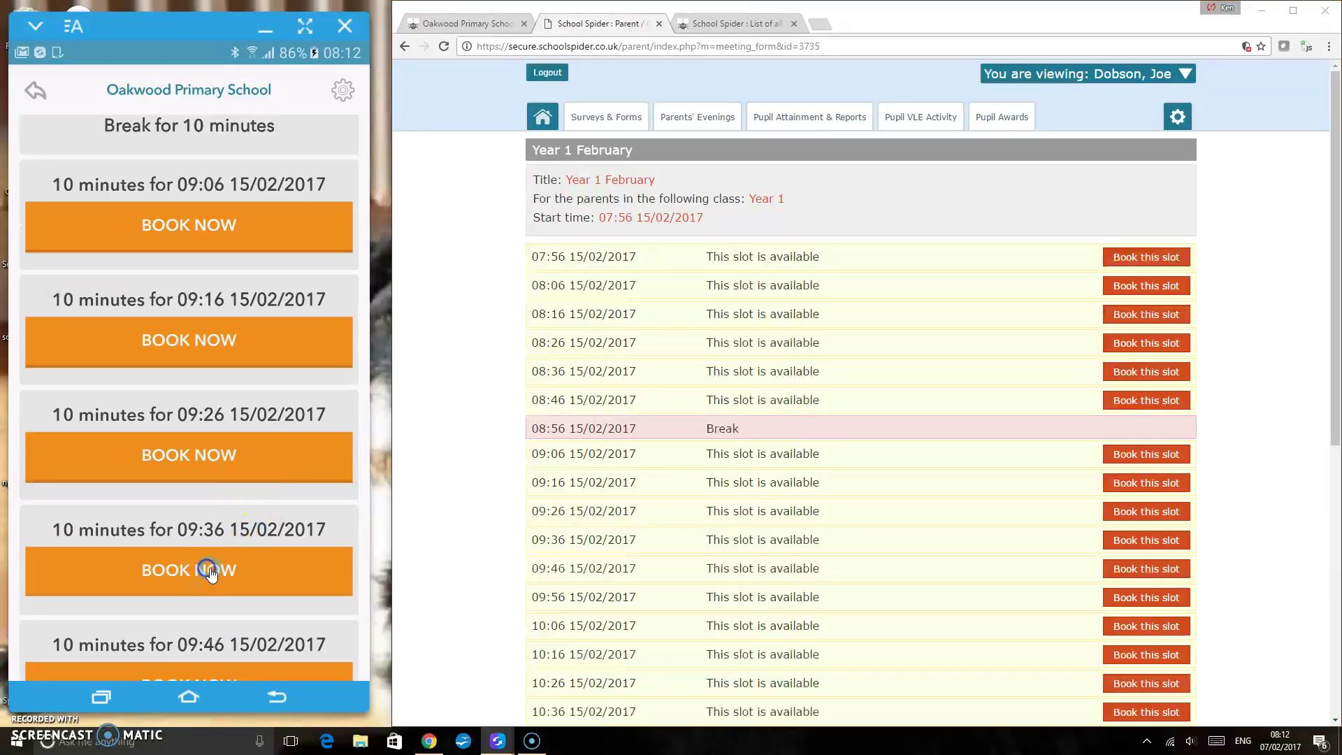
left_click(35, 89)
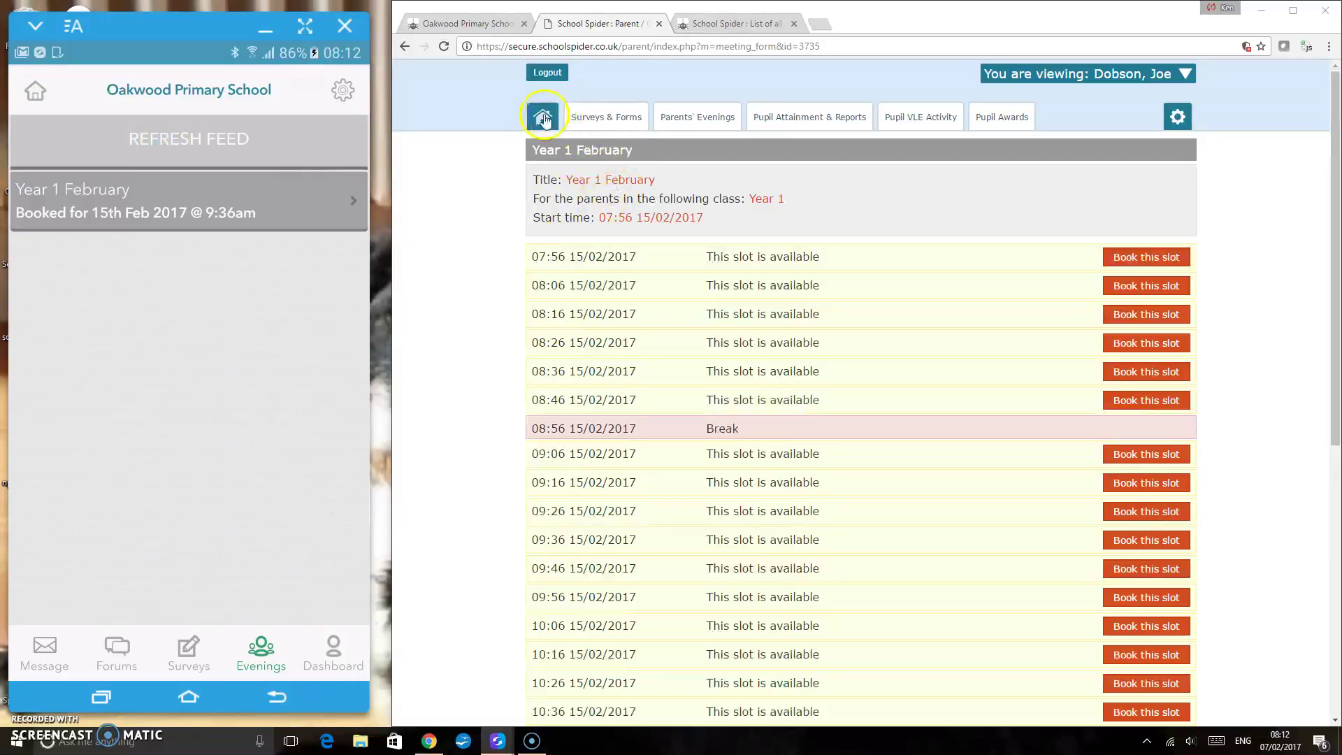
left_click(544, 120)
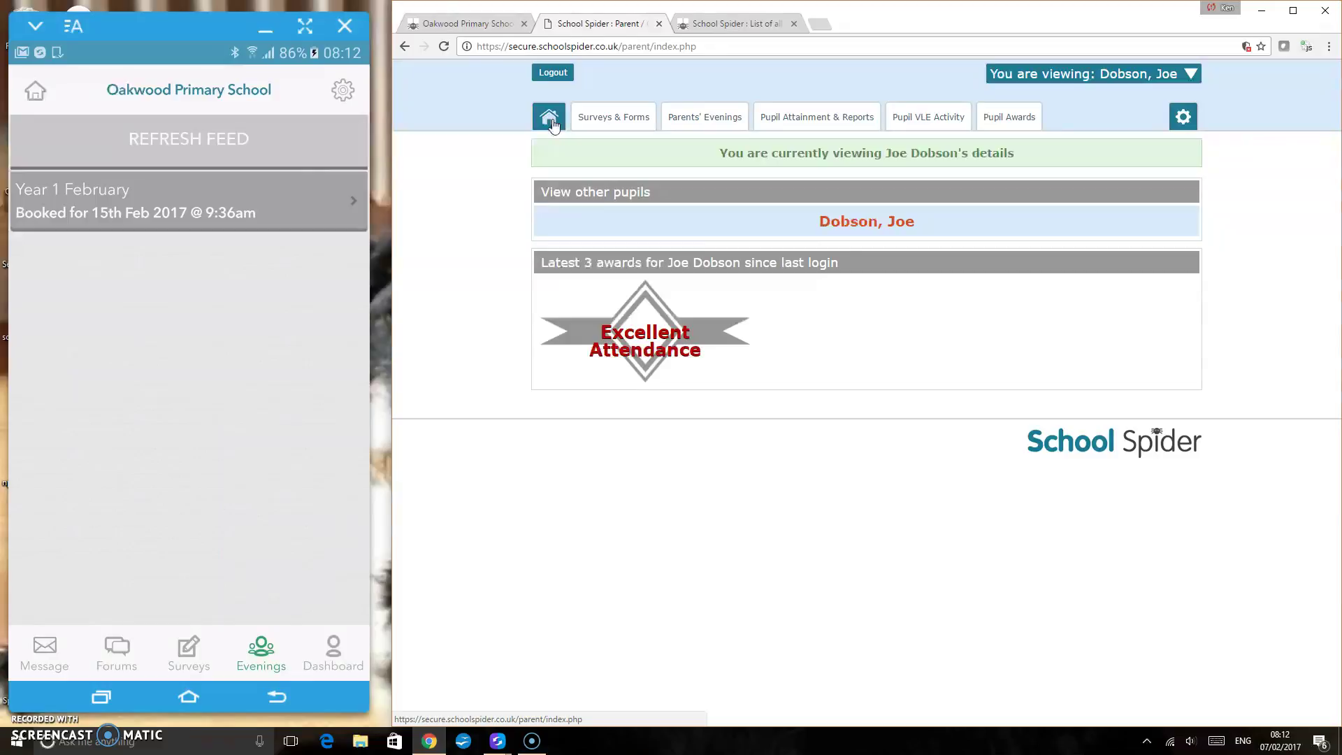
Step: Return the app to the Parent Dashboard showing 'New parents' evening' and check the Gallery and News tiles
left_click(33, 92)
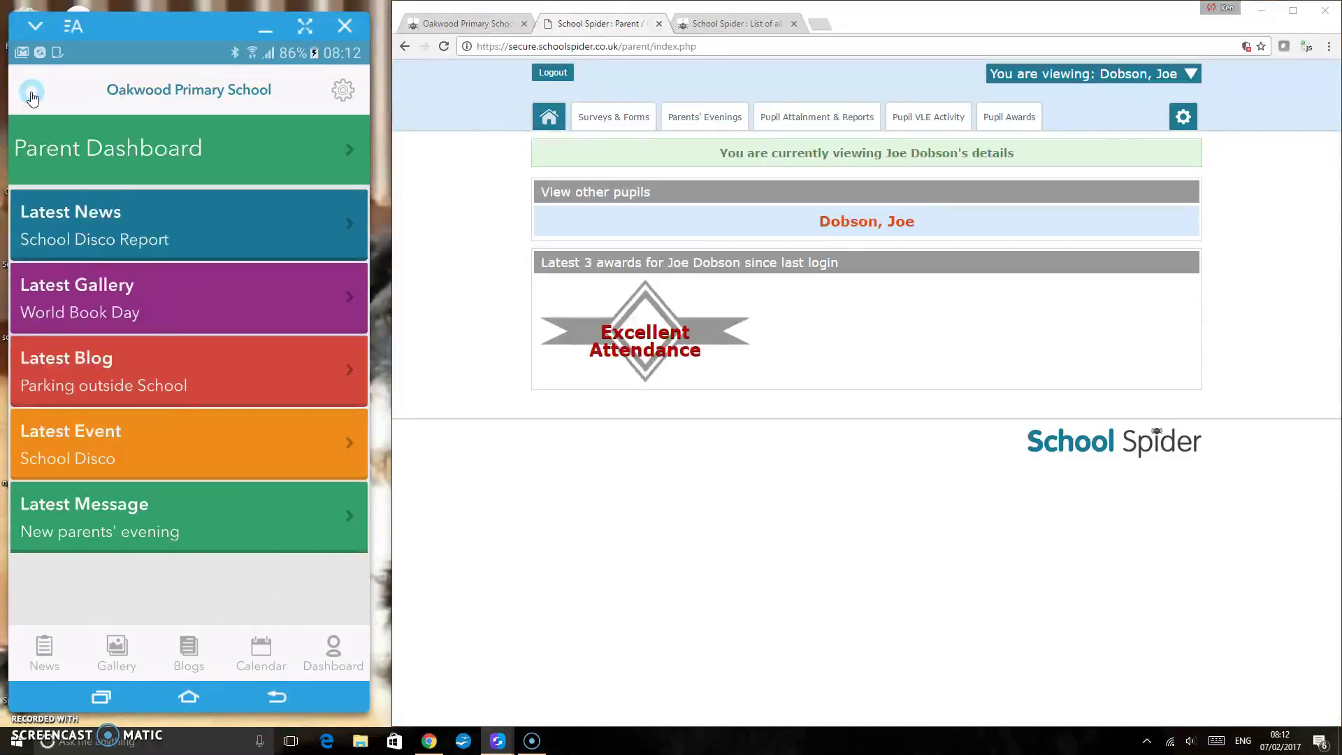
left_click(549, 118)
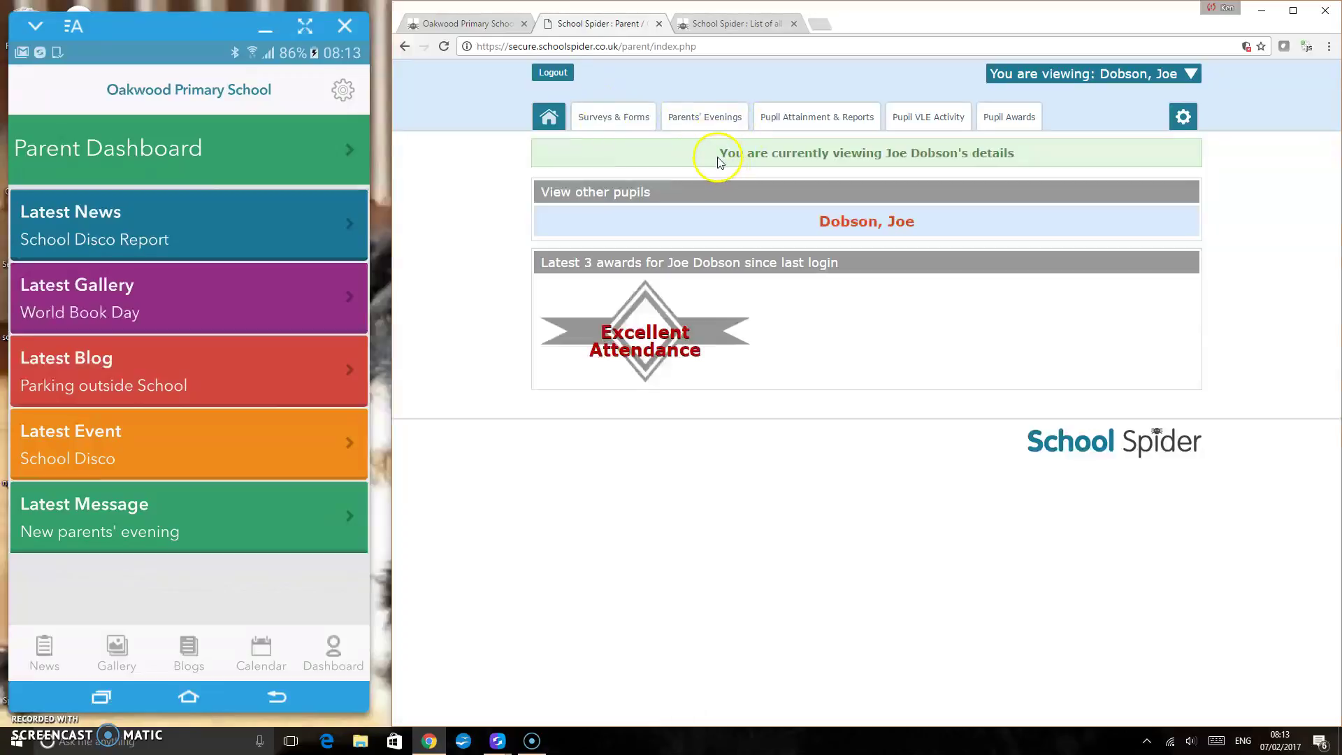
left_click(207, 293)
left_click(227, 263)
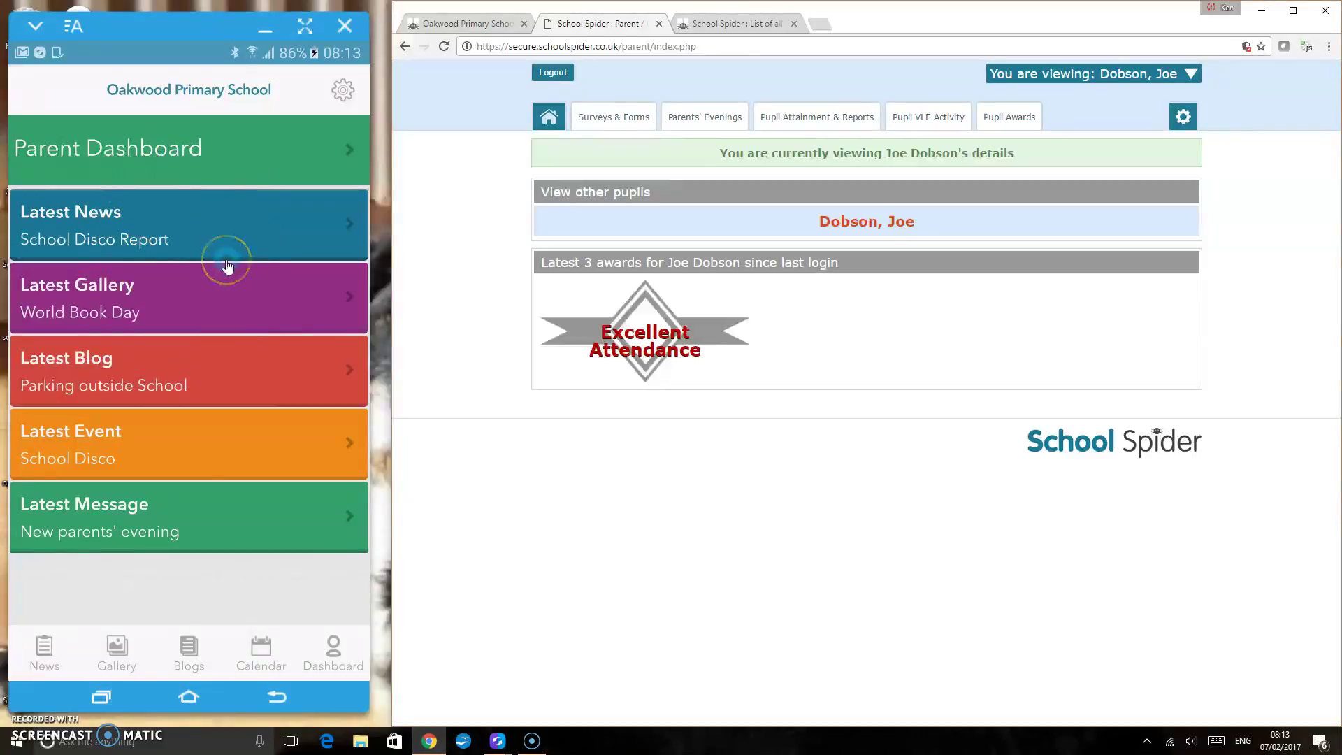